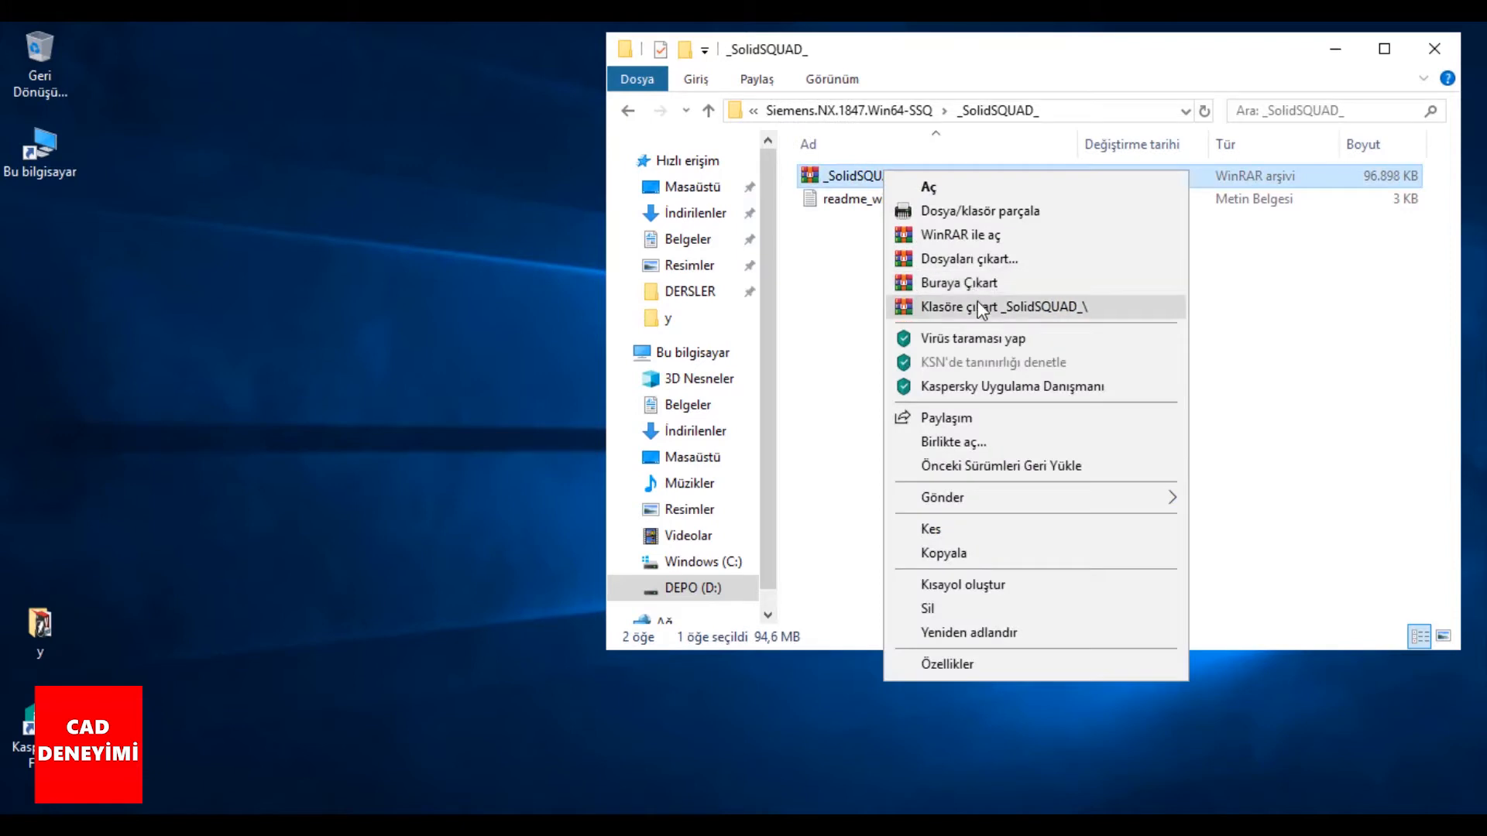
# - Extract the _SolidSQUAD_ archive into its own folder and open the readme_windows instructions inside it
pyautogui.click(981, 309)
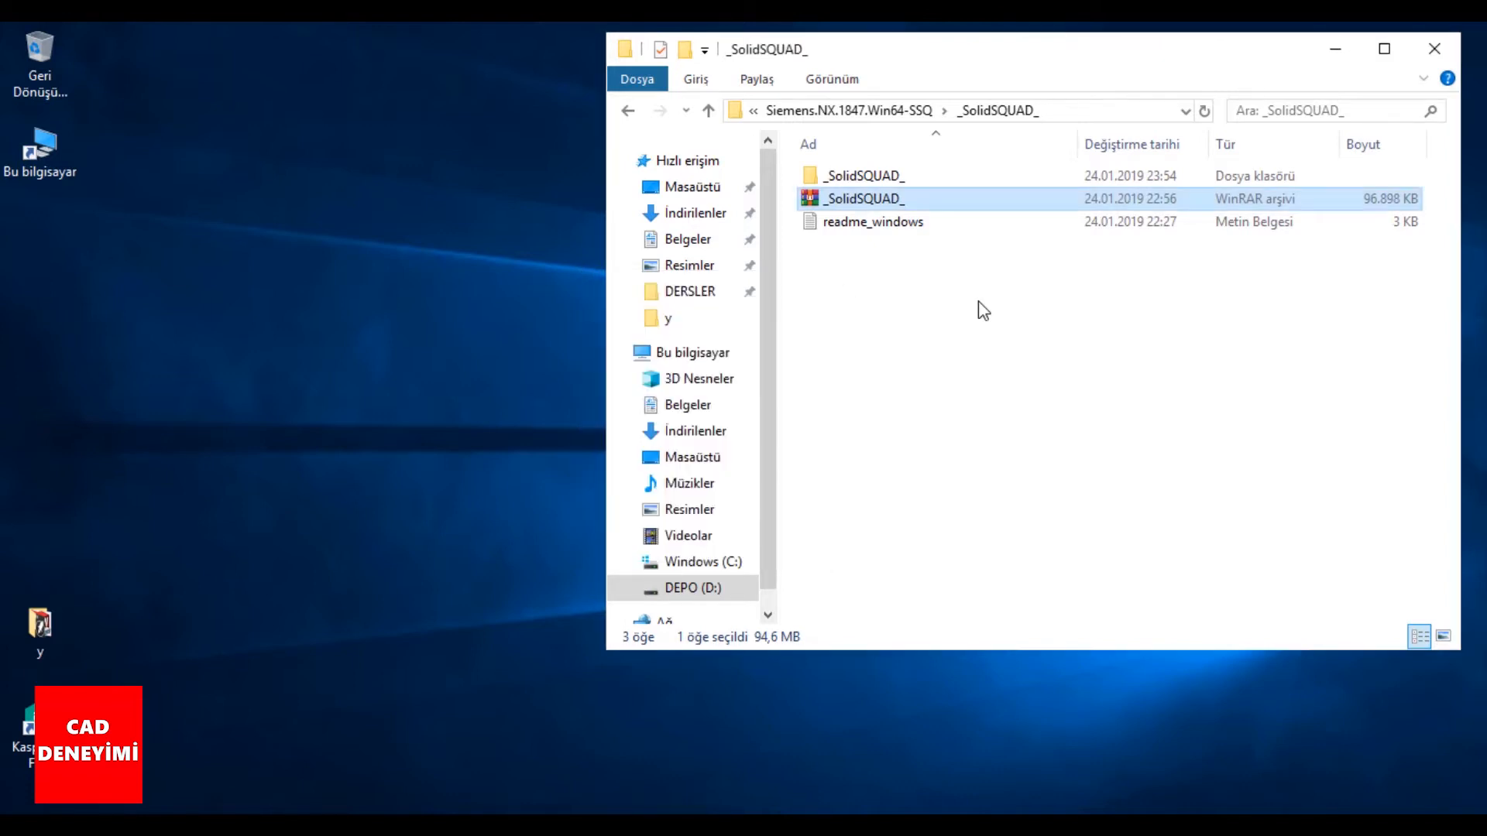
pyautogui.doubleClick(839, 177)
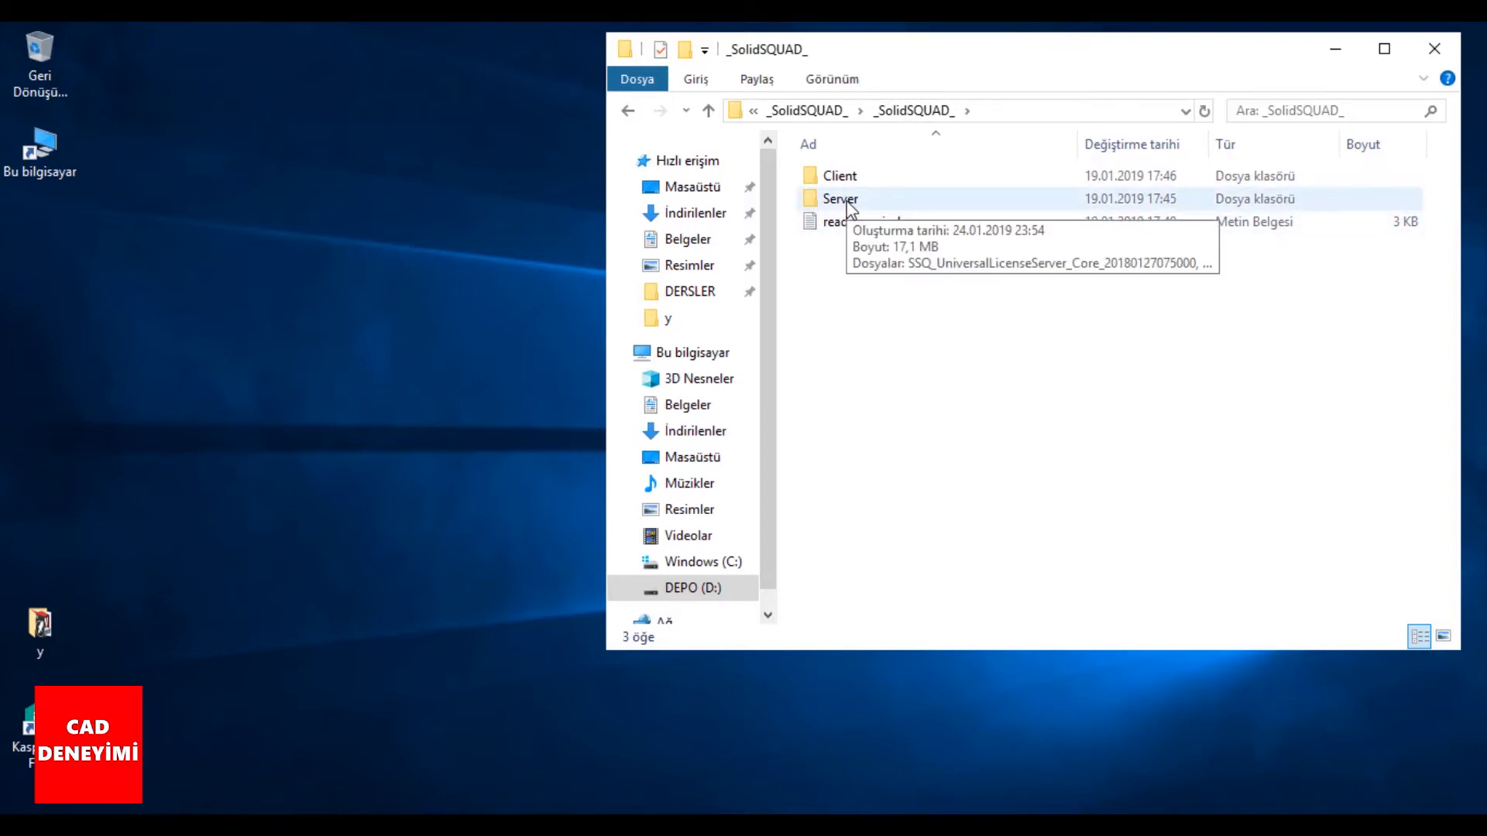
pyautogui.doubleClick(859, 225)
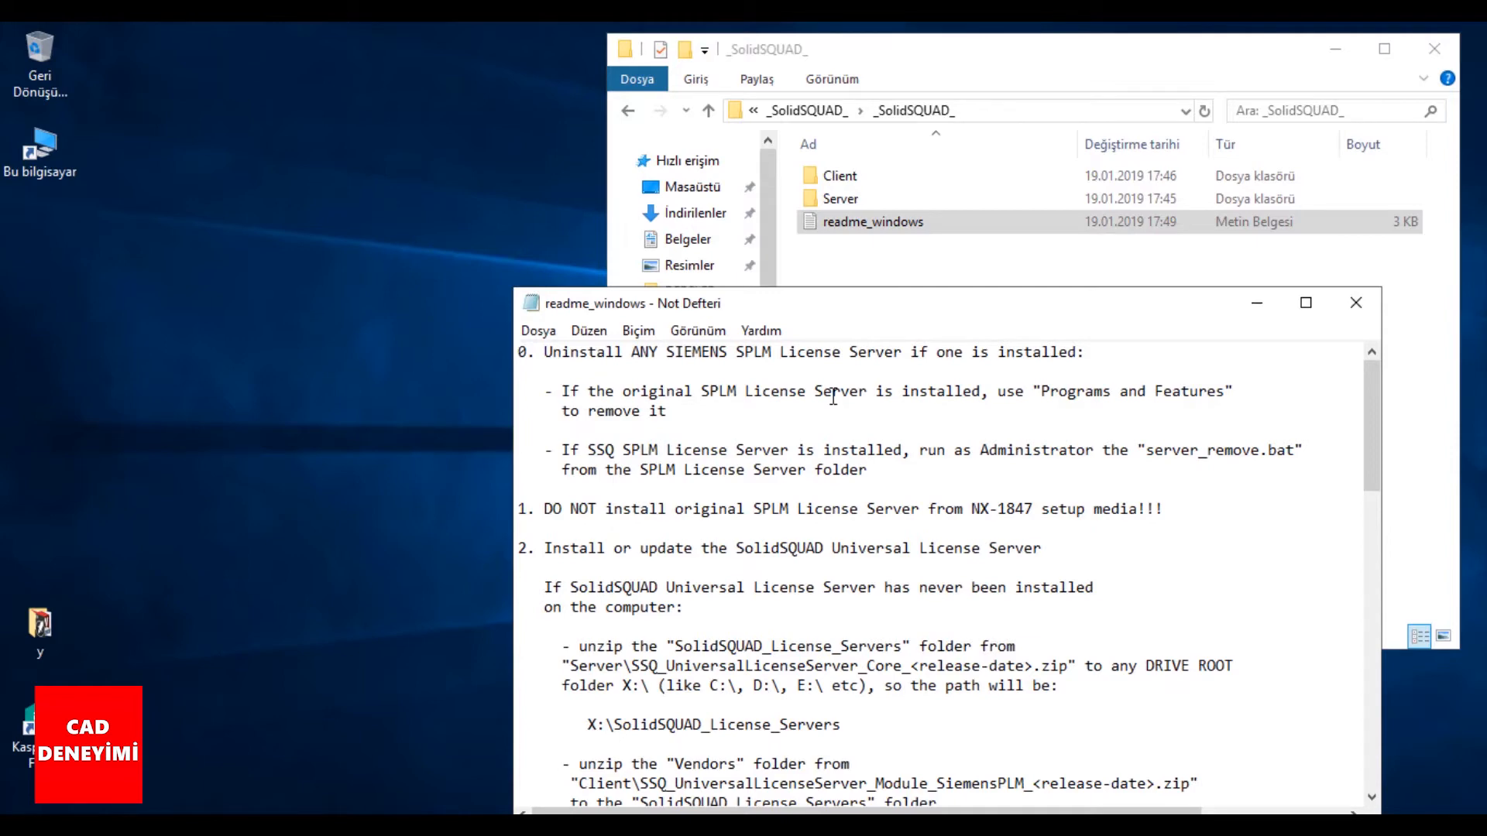
pyautogui.scroll(-1, 1069, 593)
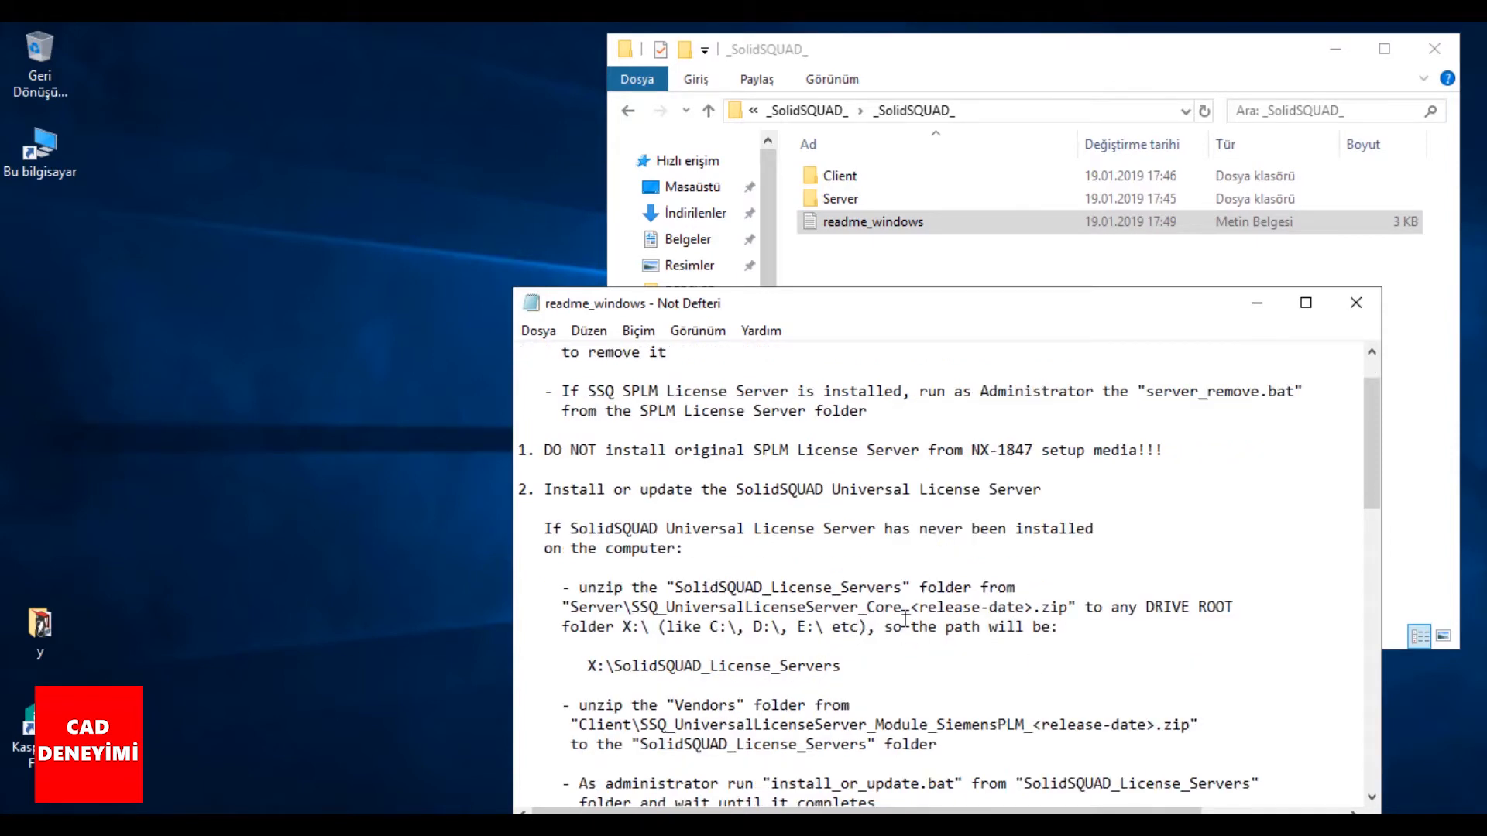
# - Extract both SSQ_UniversalLicenseServer archives (Core and Module_SiemensPLM) in the Server folder into folders of their own
pyautogui.doubleClick(843, 199)
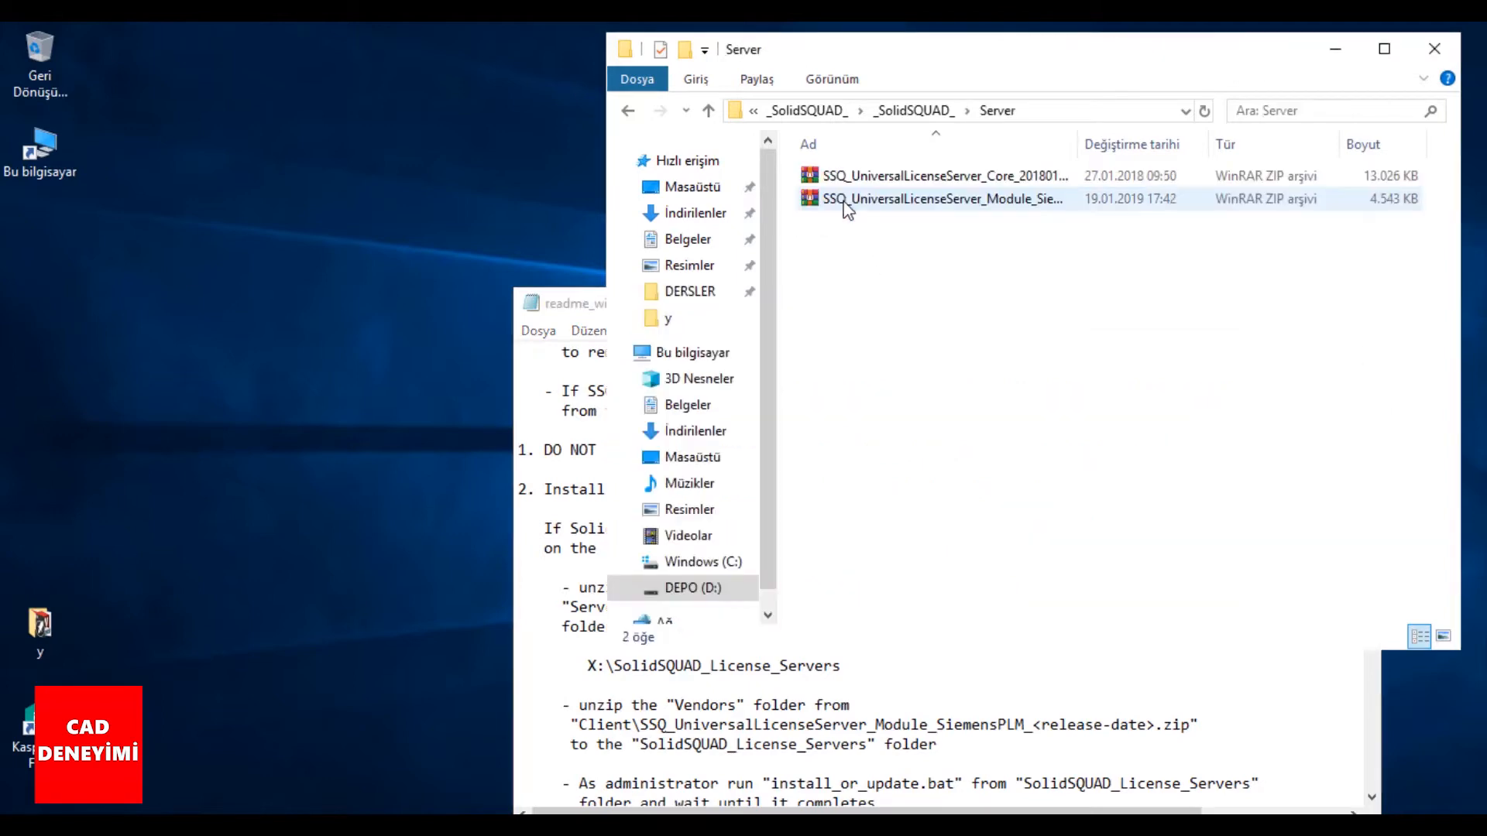
pyautogui.rightClick(921, 177)
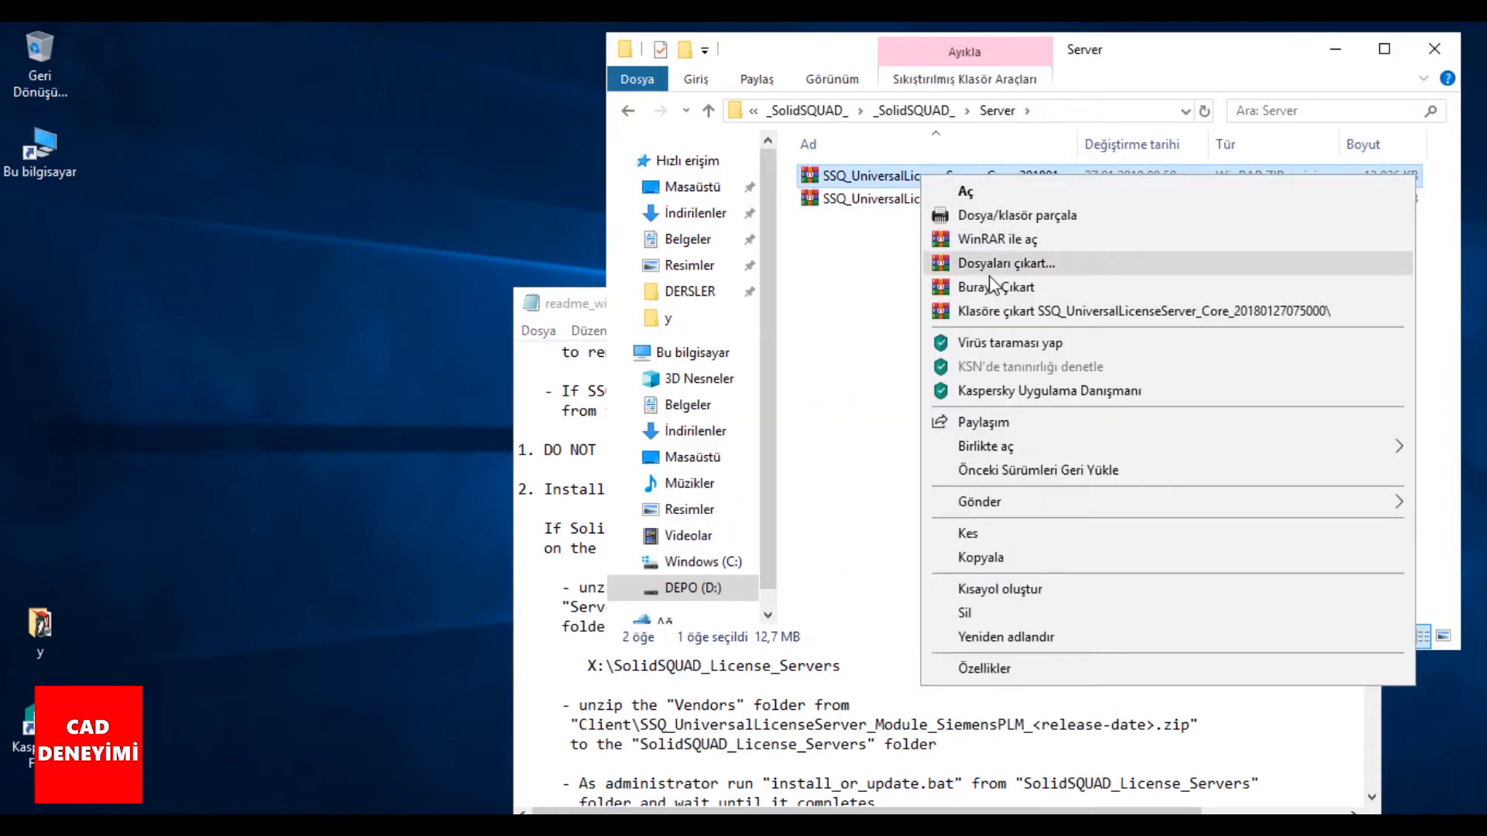
pyautogui.click(1016, 310)
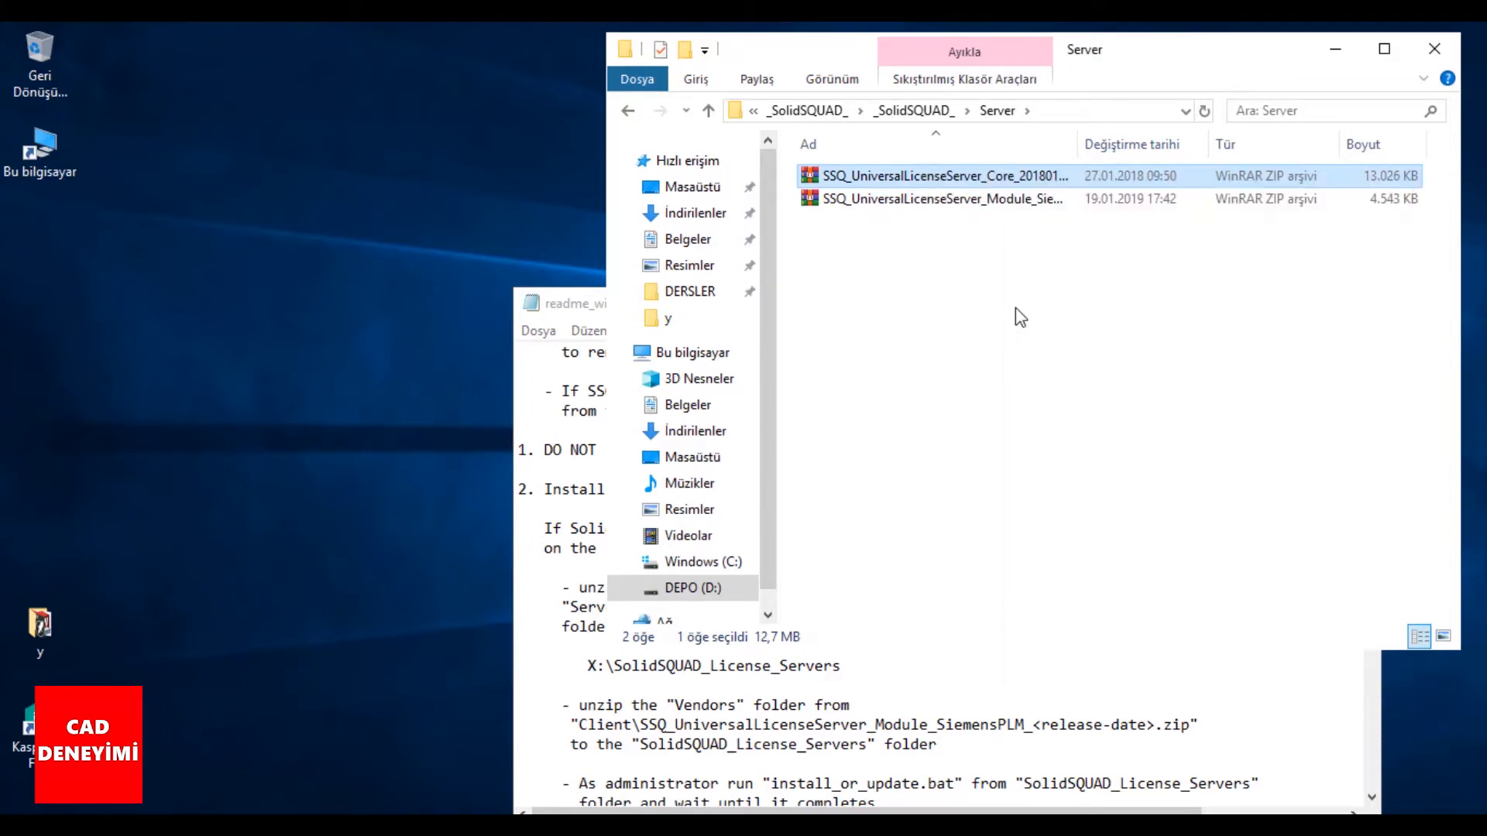
pyautogui.rightClick(947, 204)
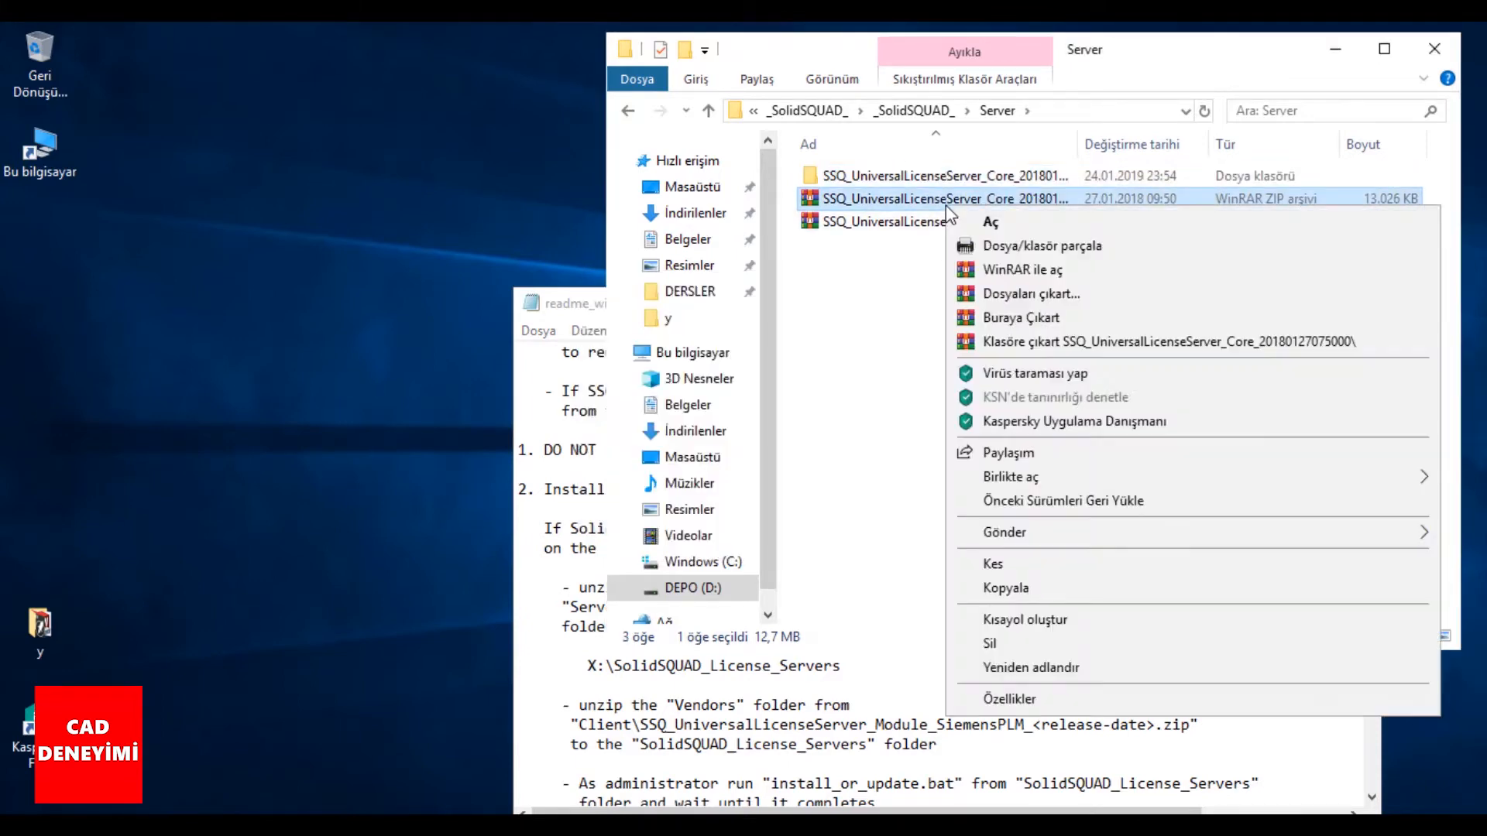
pyautogui.rightClick(919, 224)
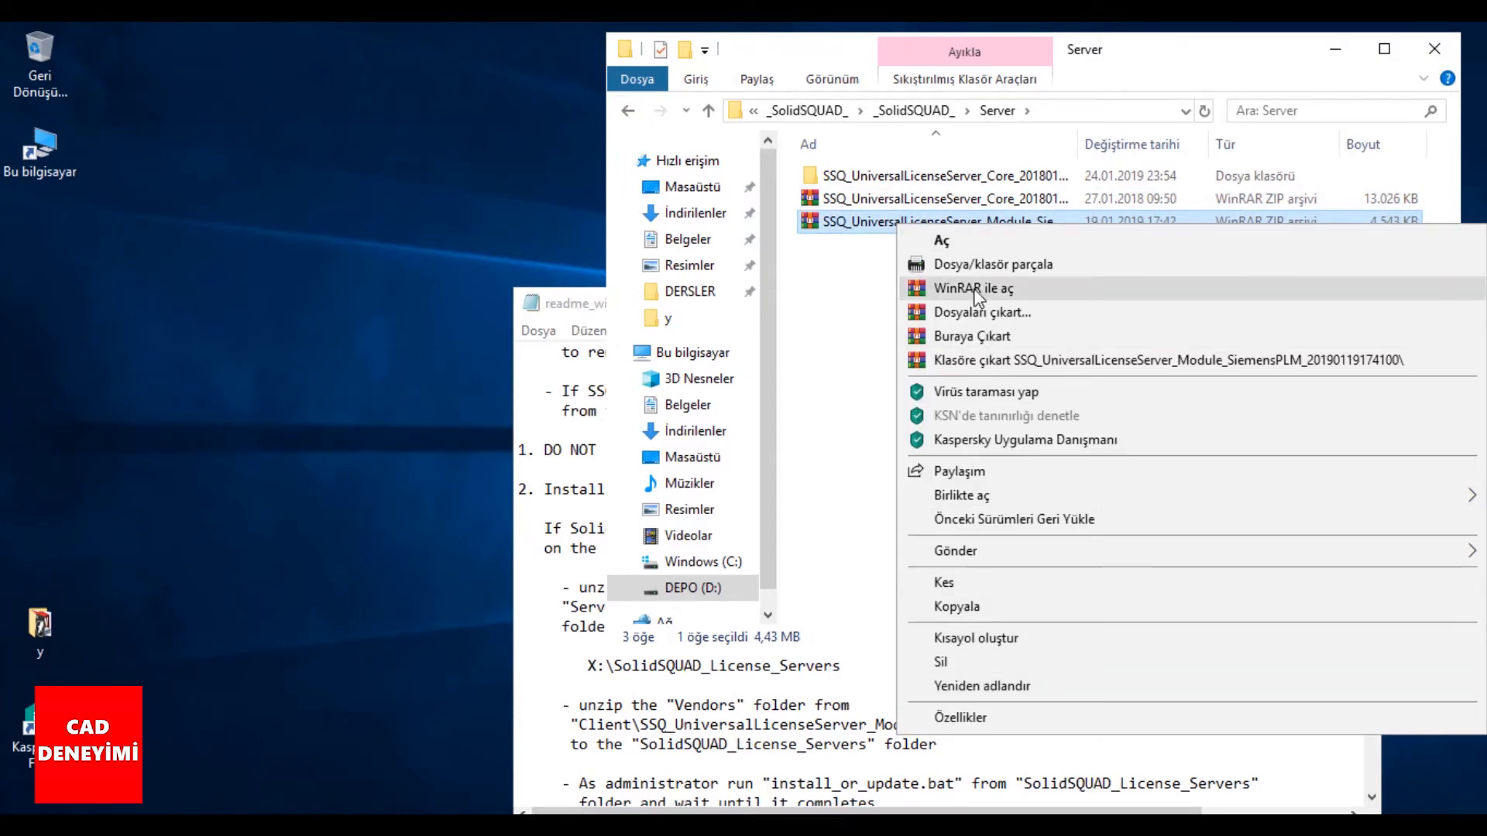
pyautogui.click(993, 361)
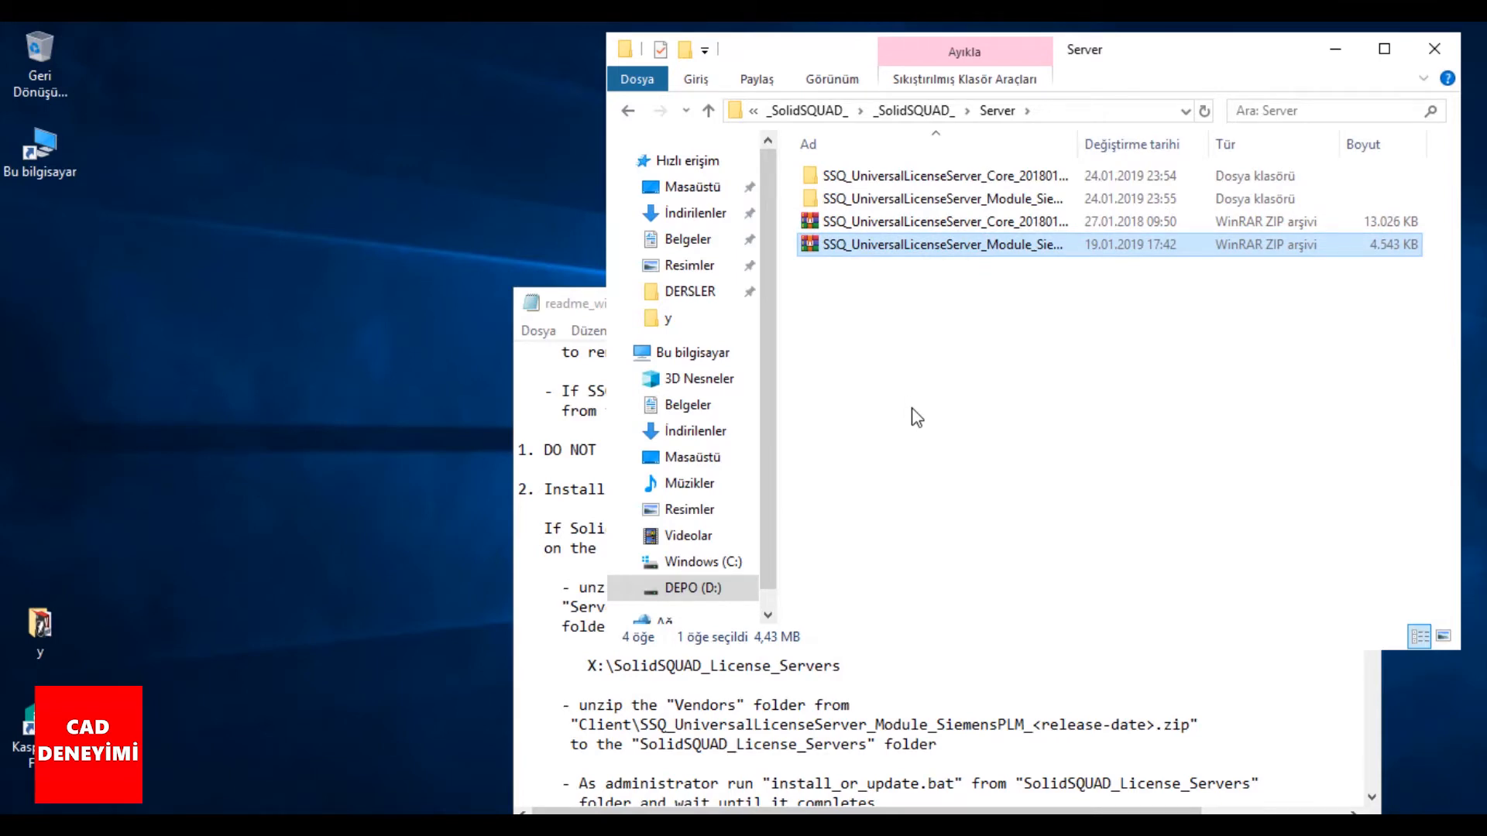
pyautogui.click(913, 411)
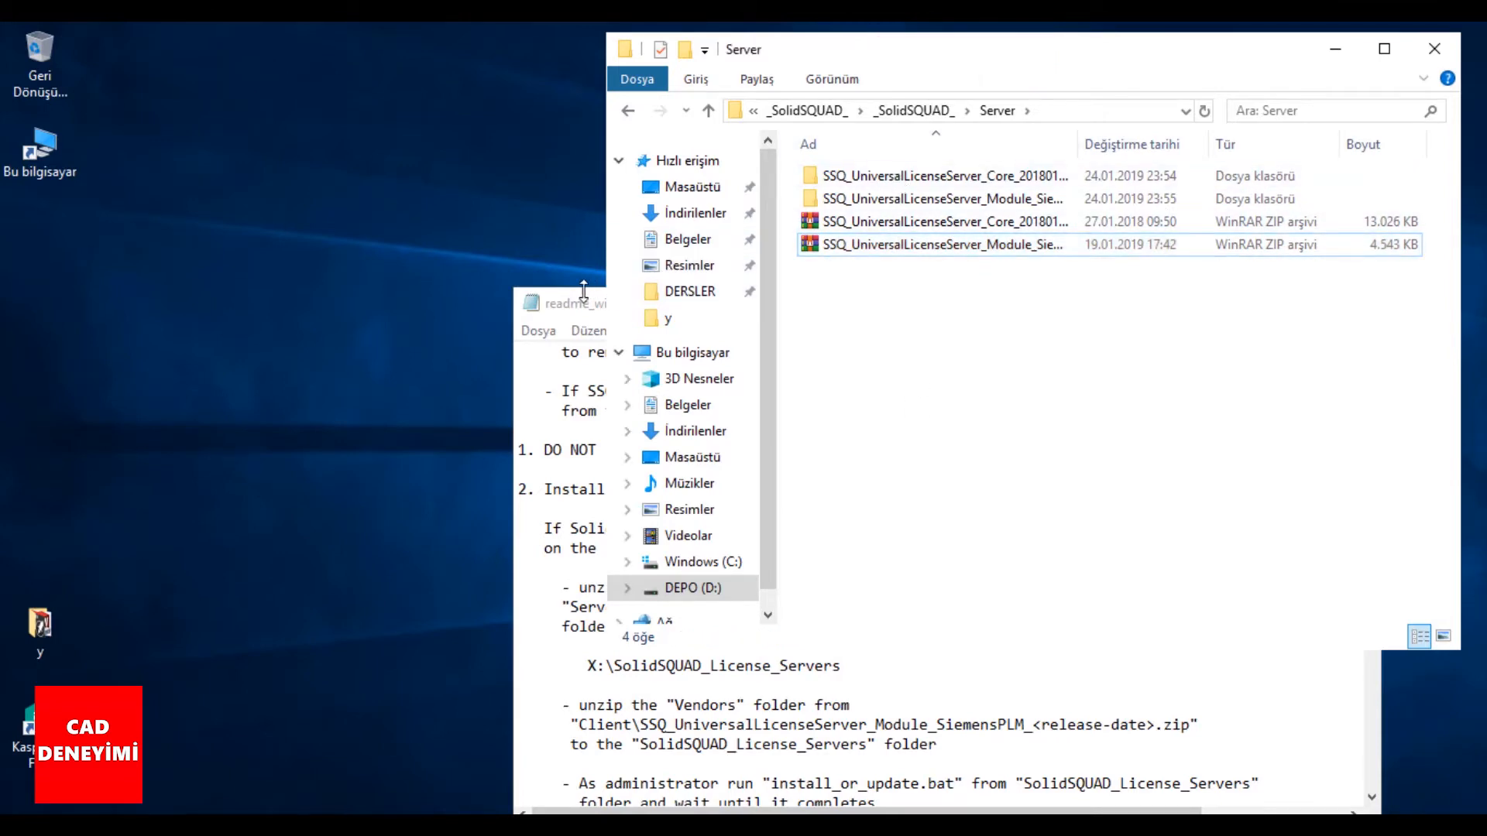
# - Following the readme, move the SolidSQUAD_License_Servers folder from the extracted Core folder to the root of drive C:
pyautogui.moveTo(563, 303); pyautogui.dragTo(206, 211)
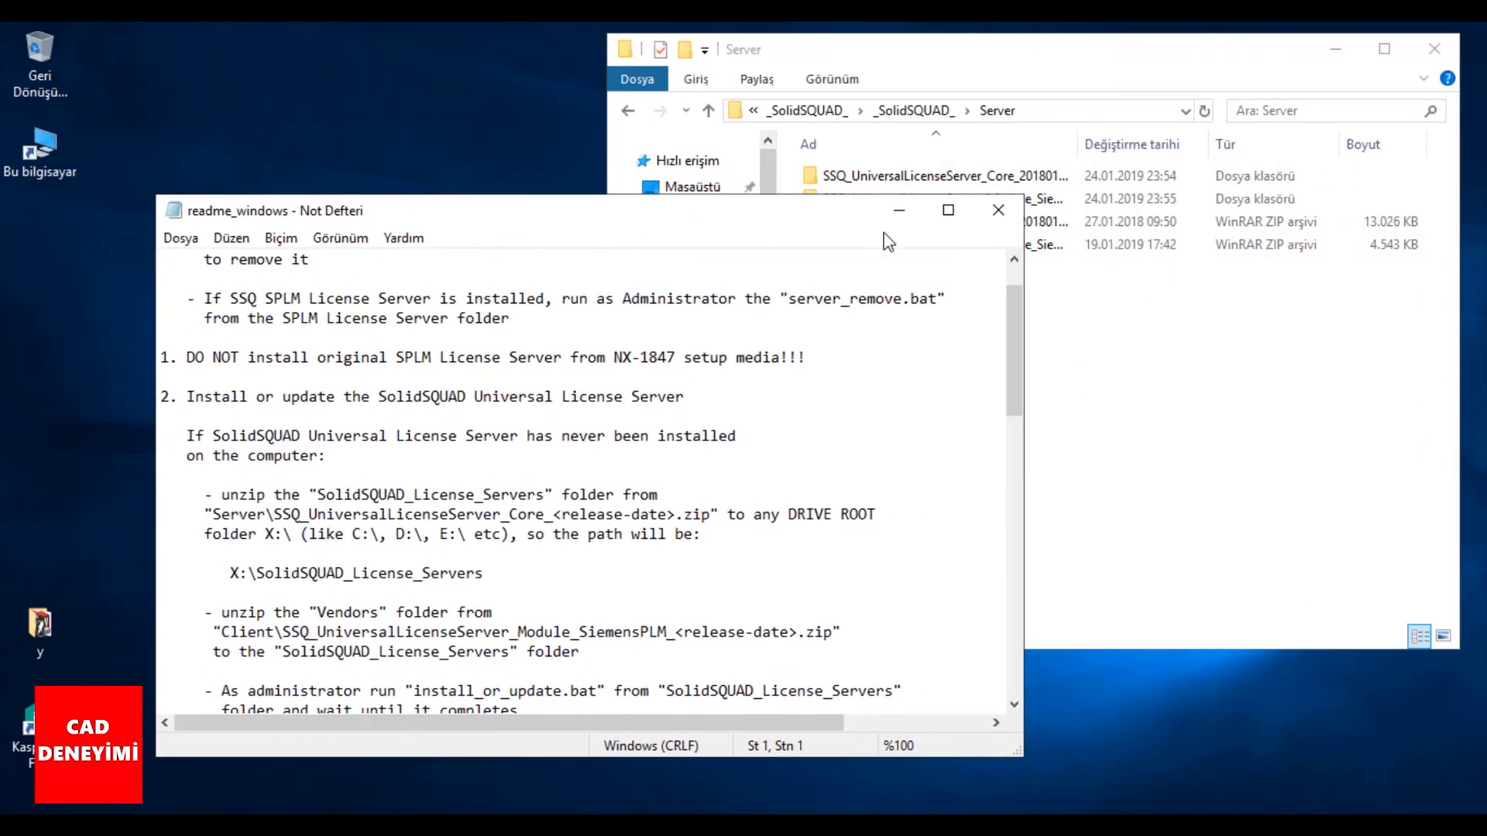
pyautogui.scroll(-2, 859, 428)
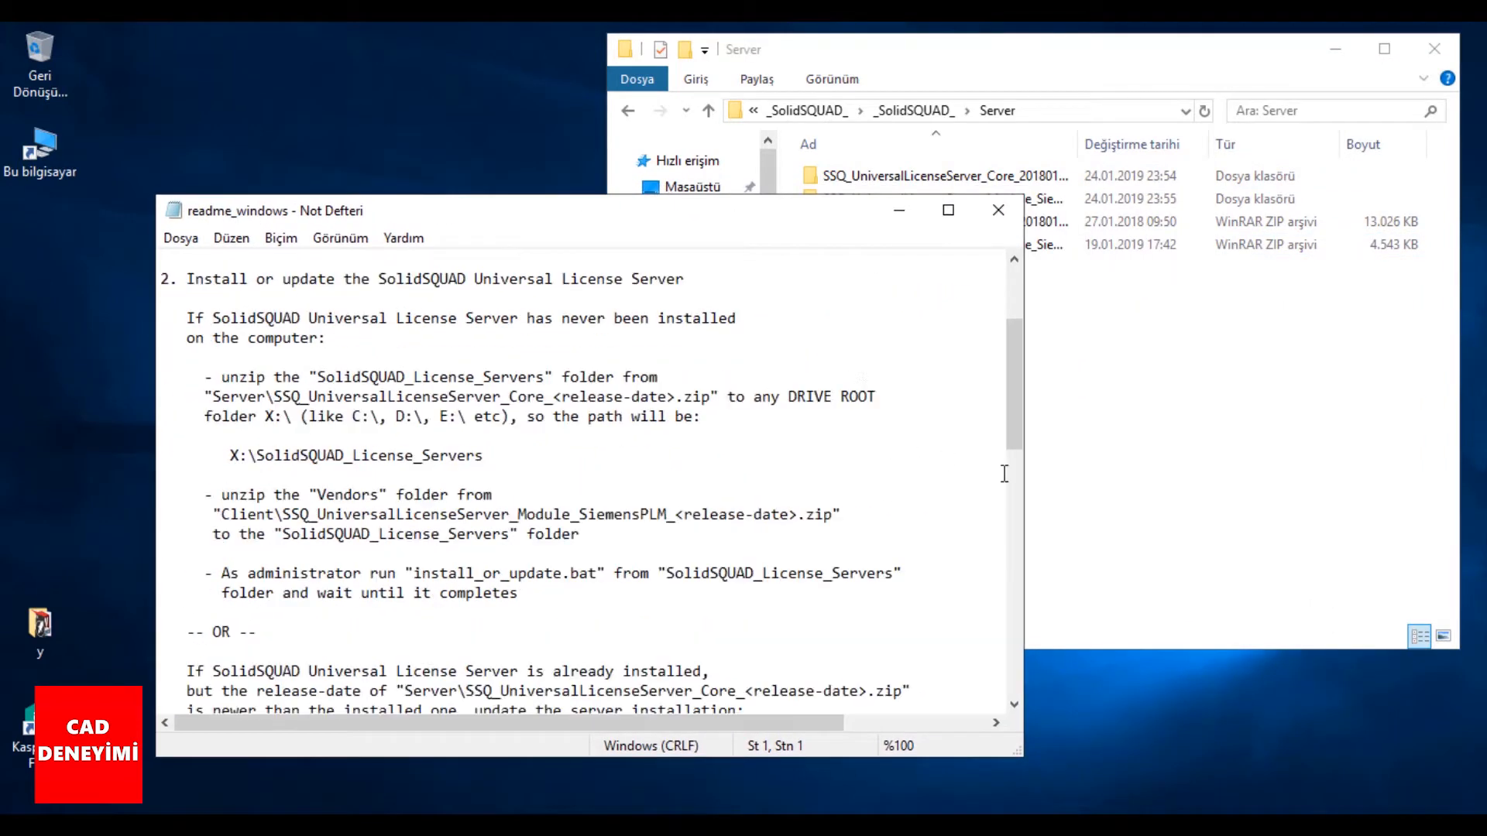
pyautogui.click(1144, 505)
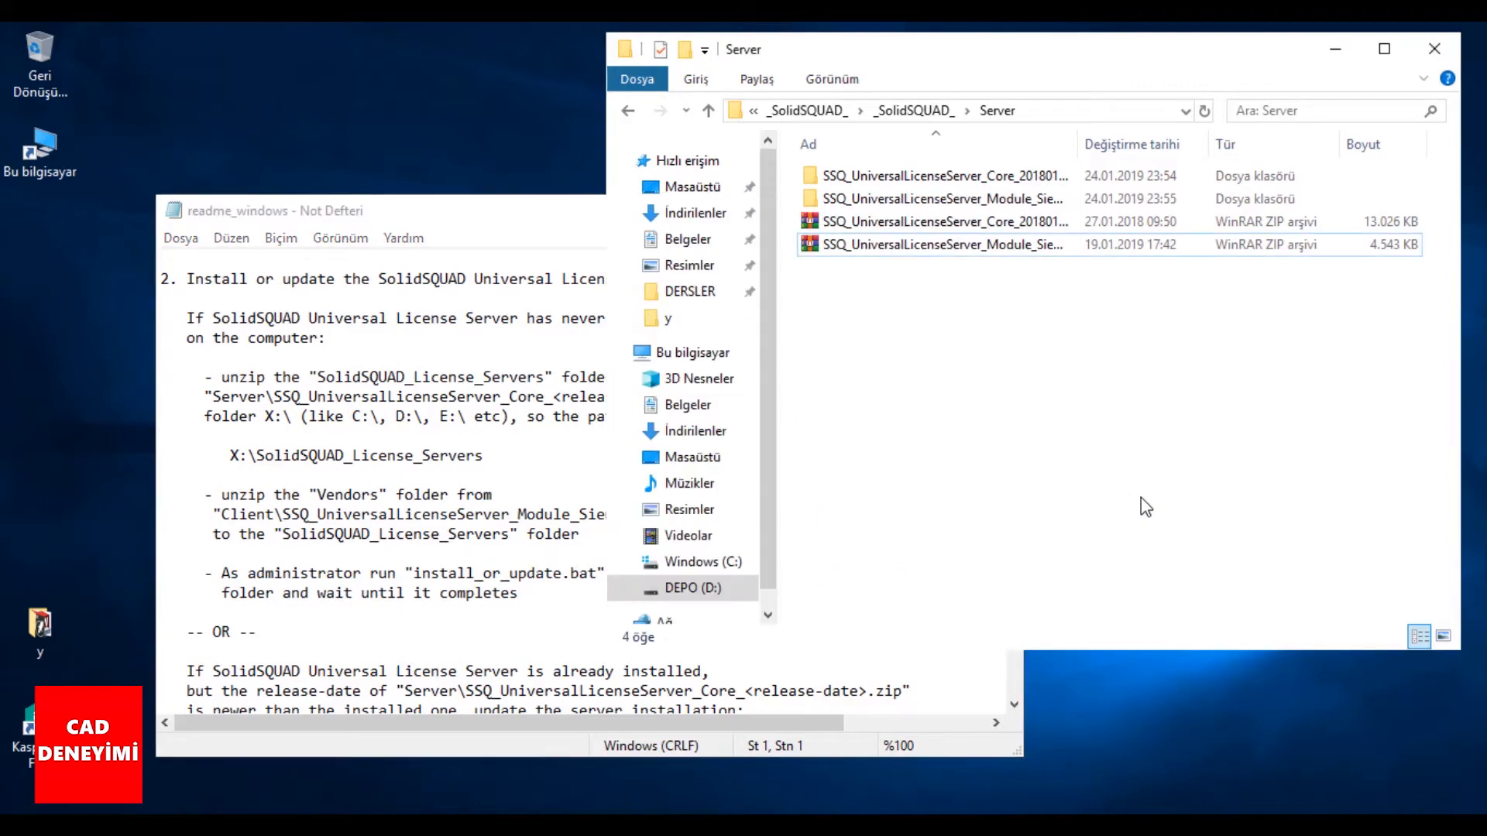
pyautogui.doubleClick(956, 186)
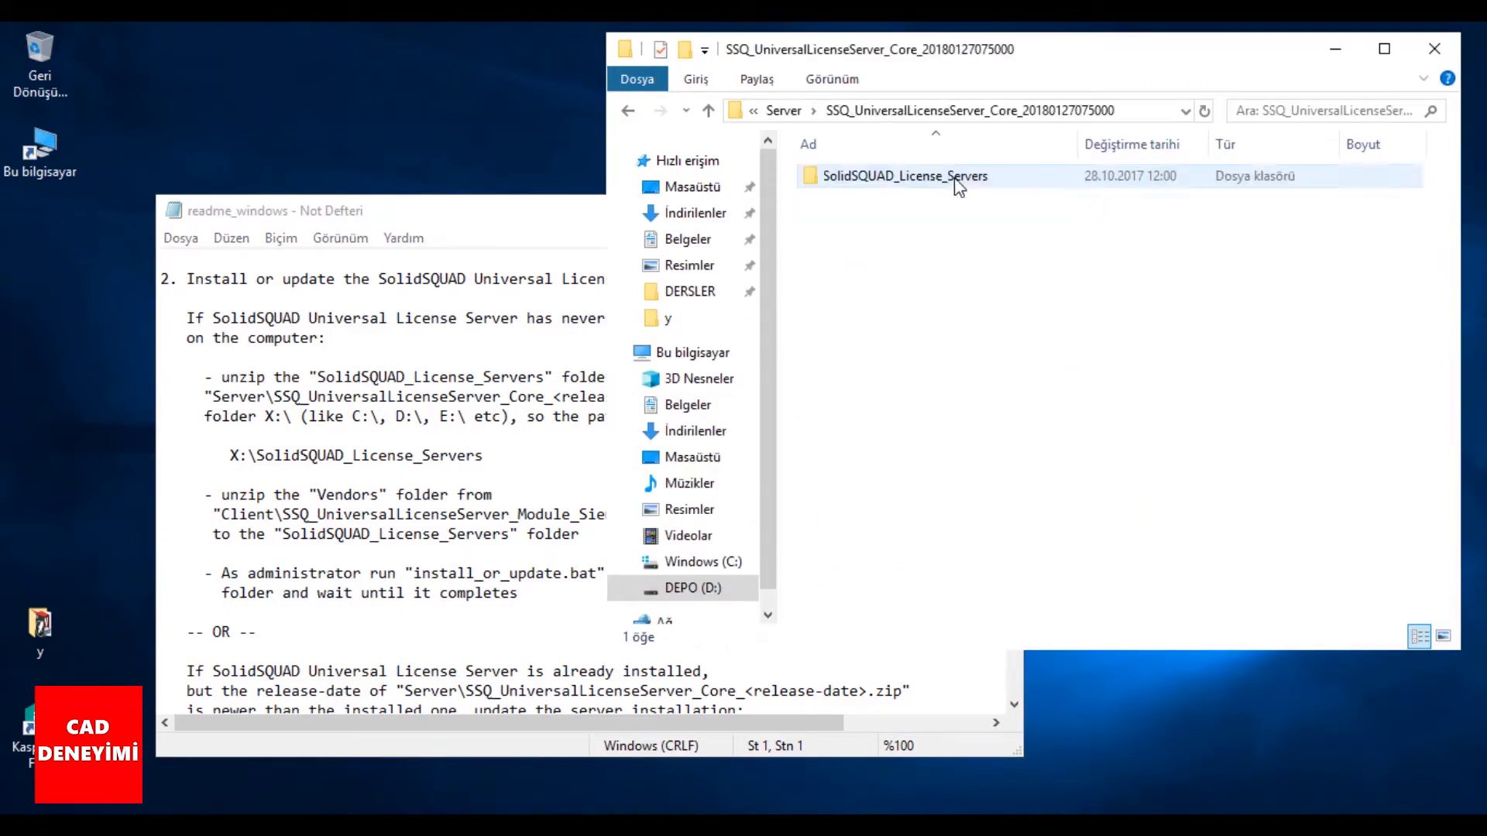
pyautogui.rightClick(882, 179)
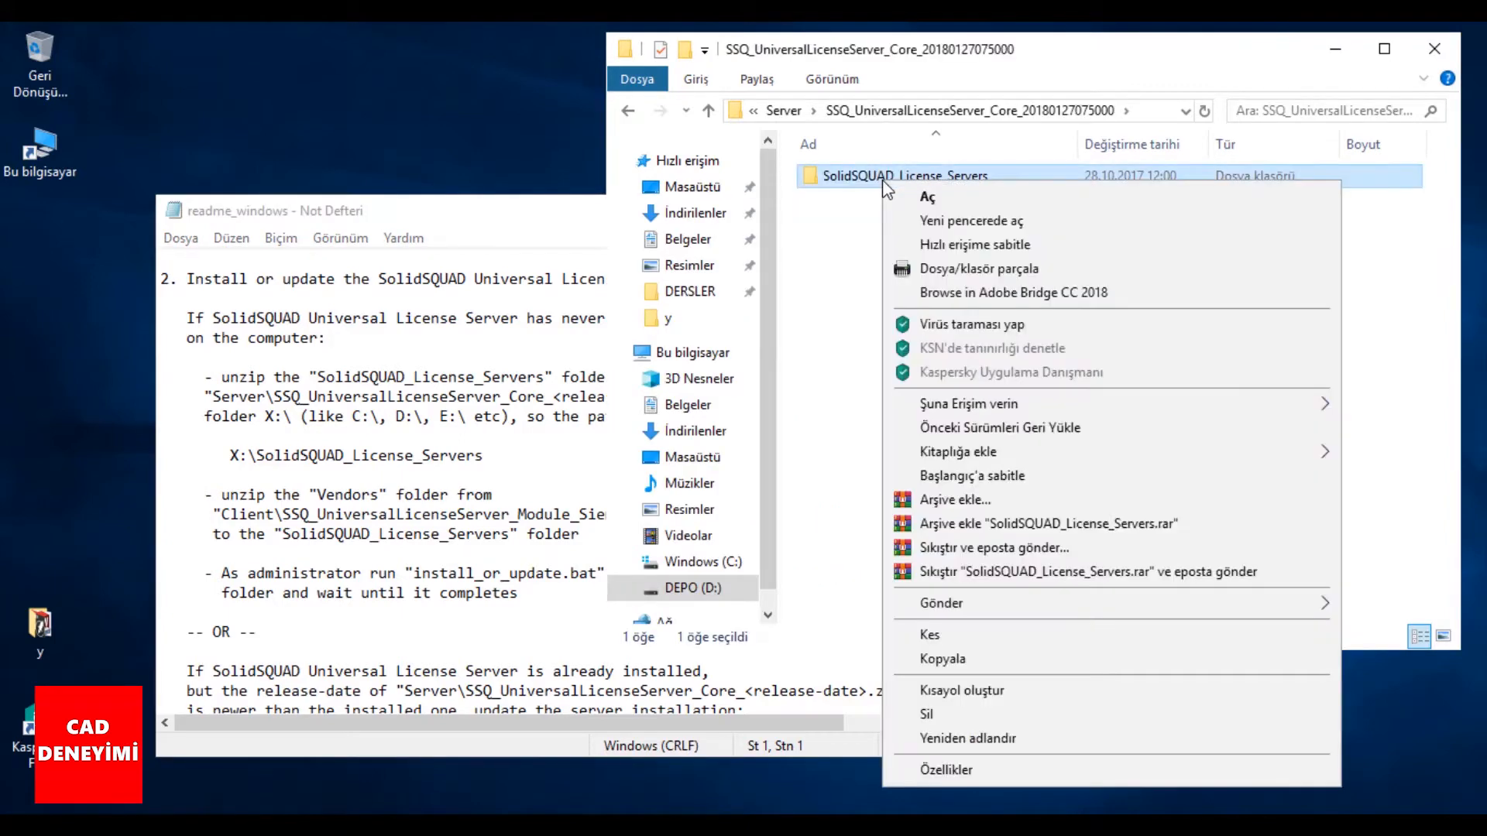
pyautogui.click(933, 642)
pyautogui.click(728, 561)
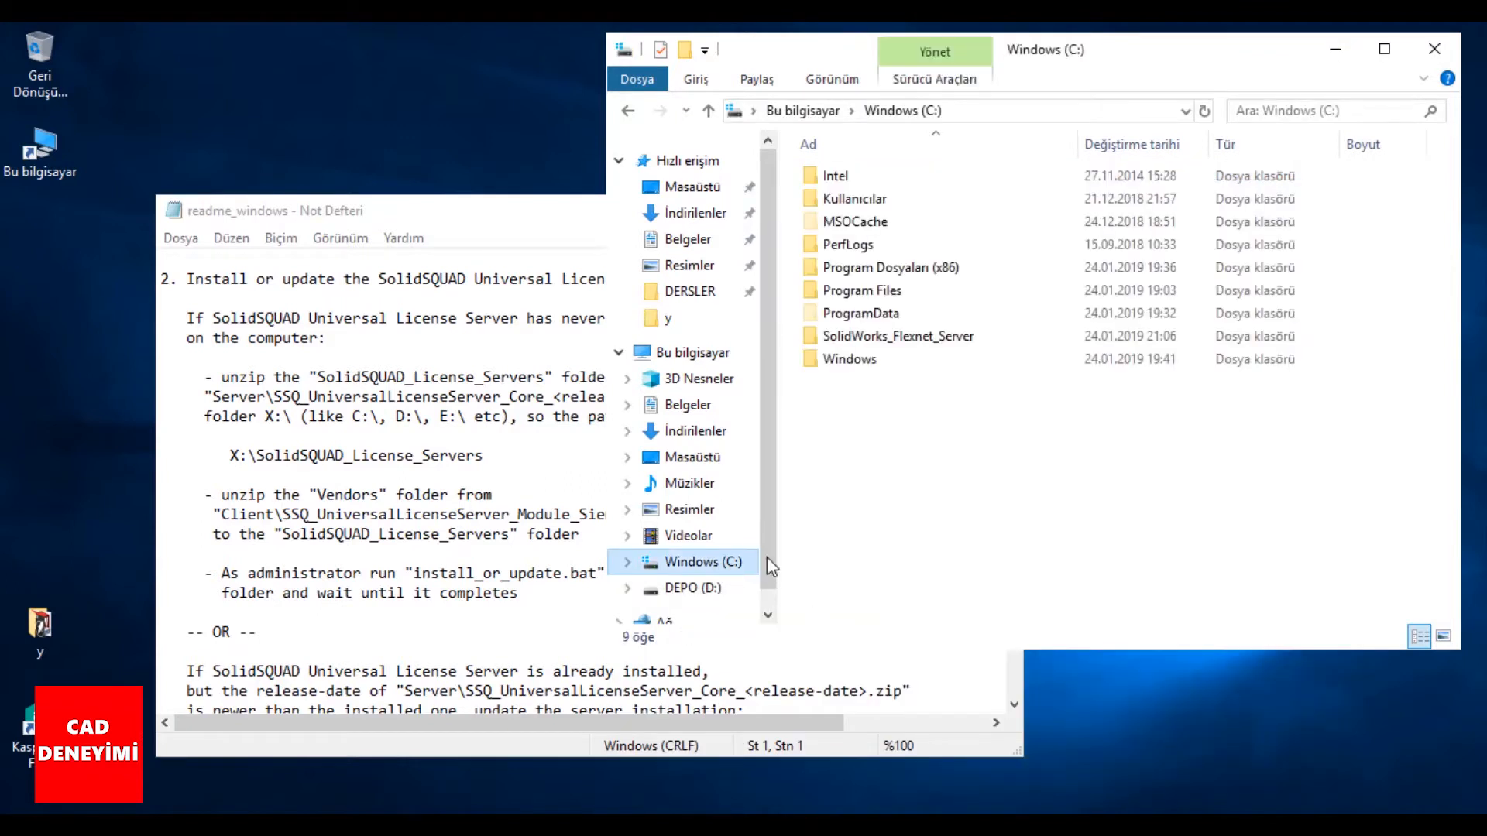
pyautogui.rightClick(841, 471)
pyautogui.click(910, 601)
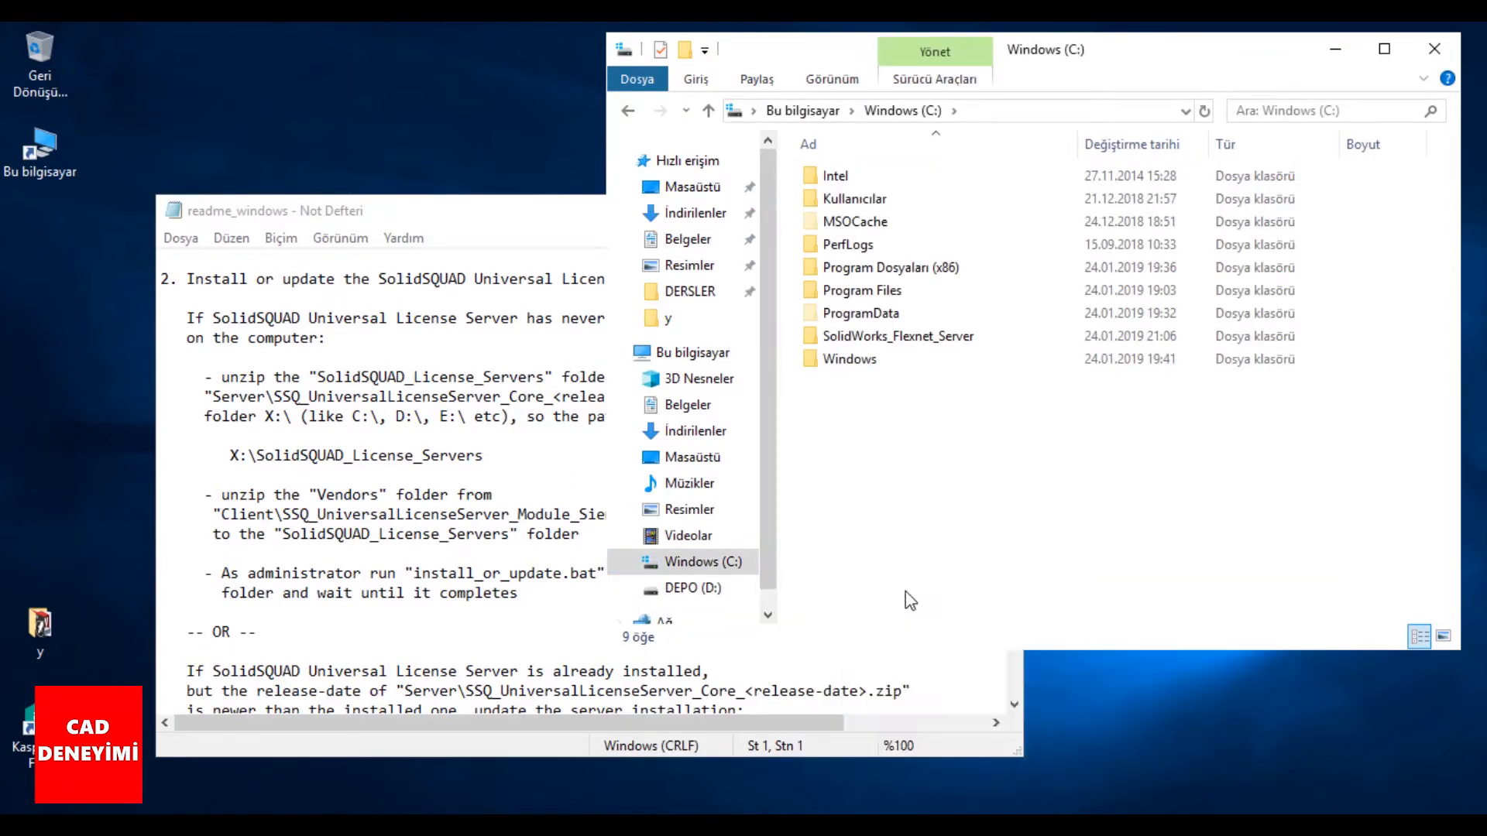
# - Move the Vendors folder from the extracted Module_SiemensPLM folder into C:\SolidSQUAD_License_Servers
pyautogui.click(708, 111)
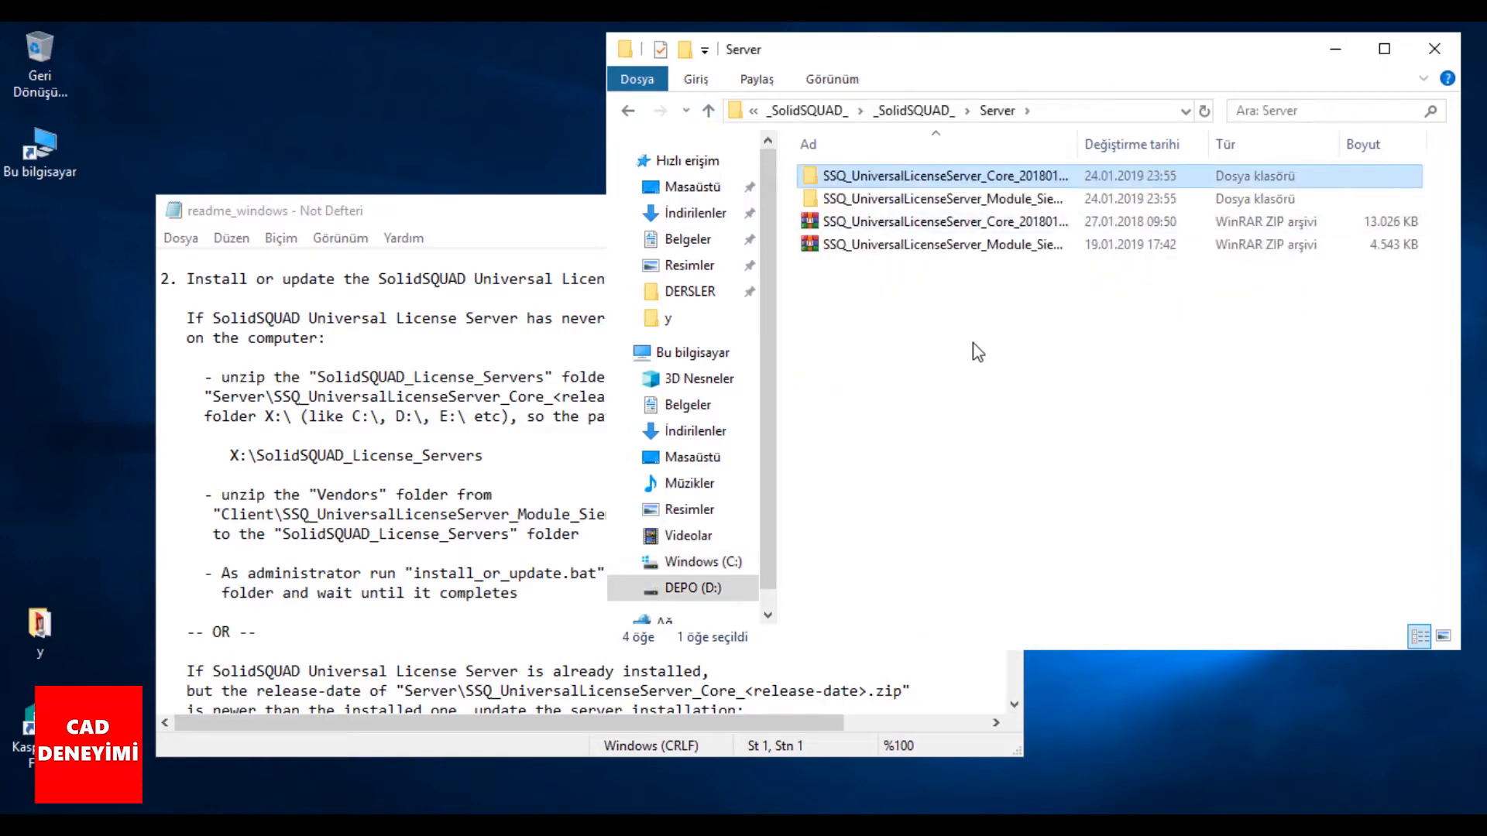
pyautogui.click(974, 343)
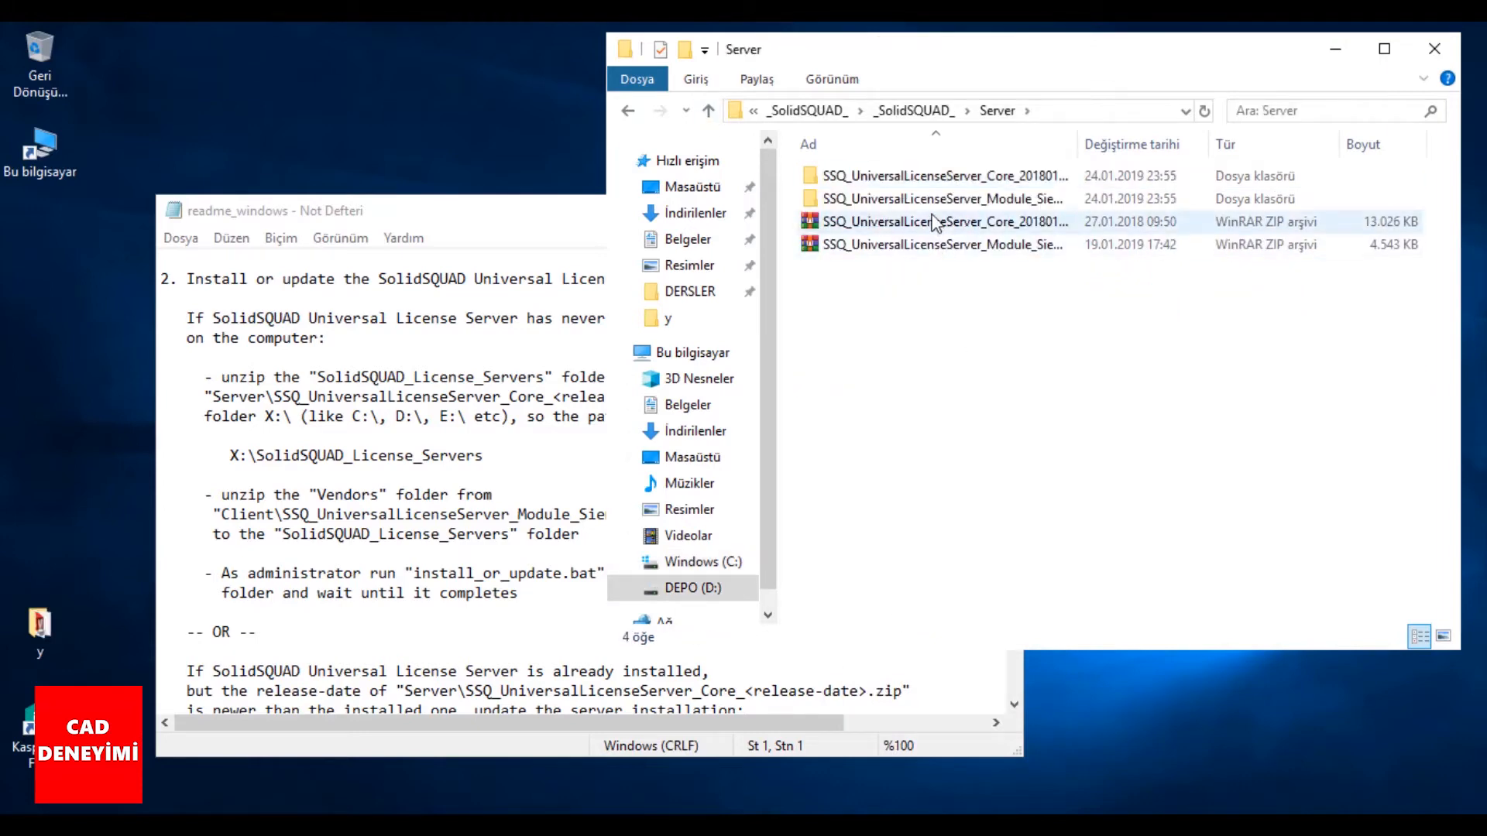
pyautogui.doubleClick(935, 199)
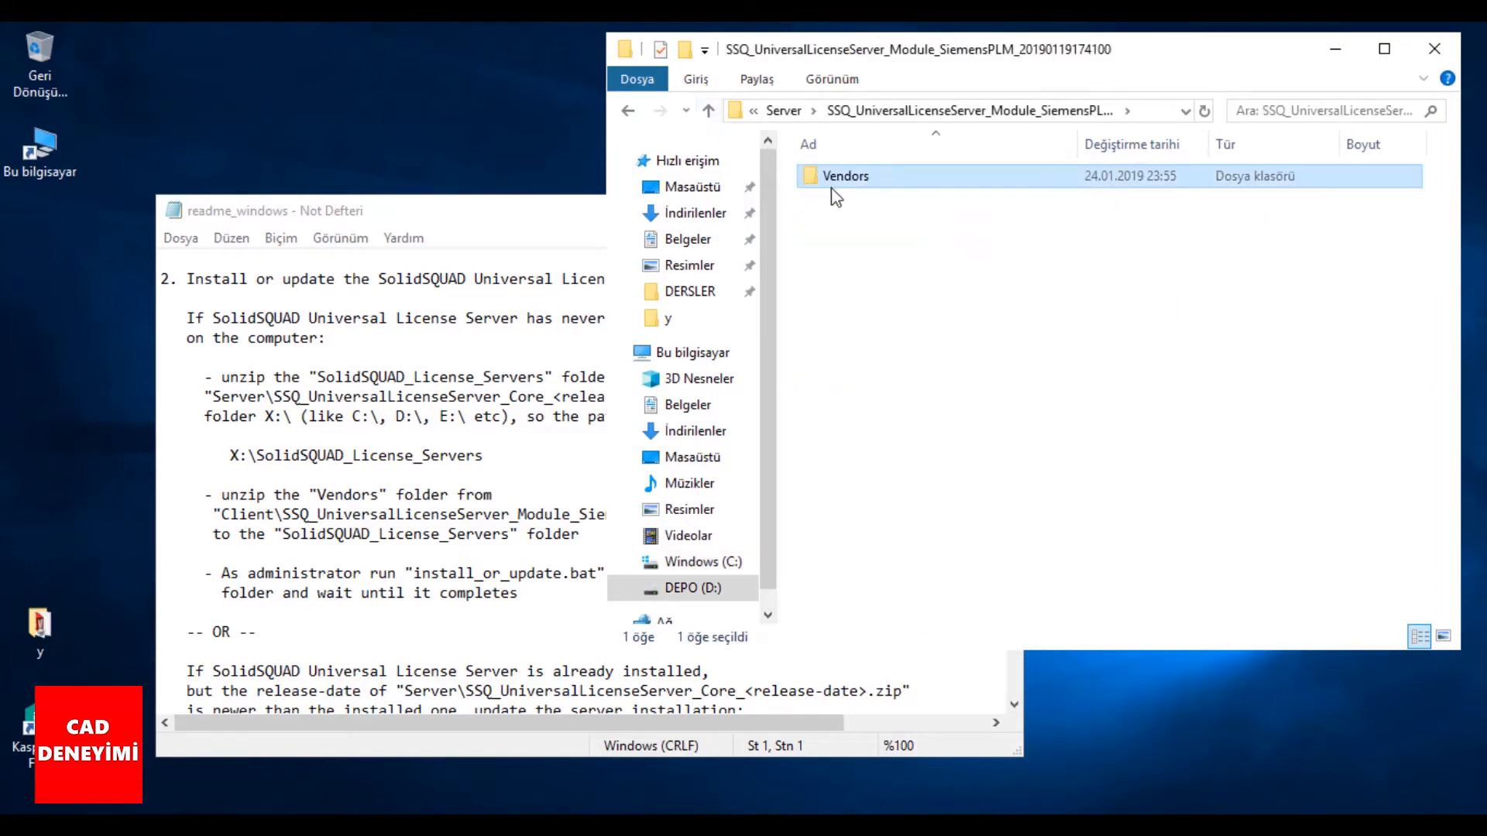
pyautogui.rightClick(831, 177)
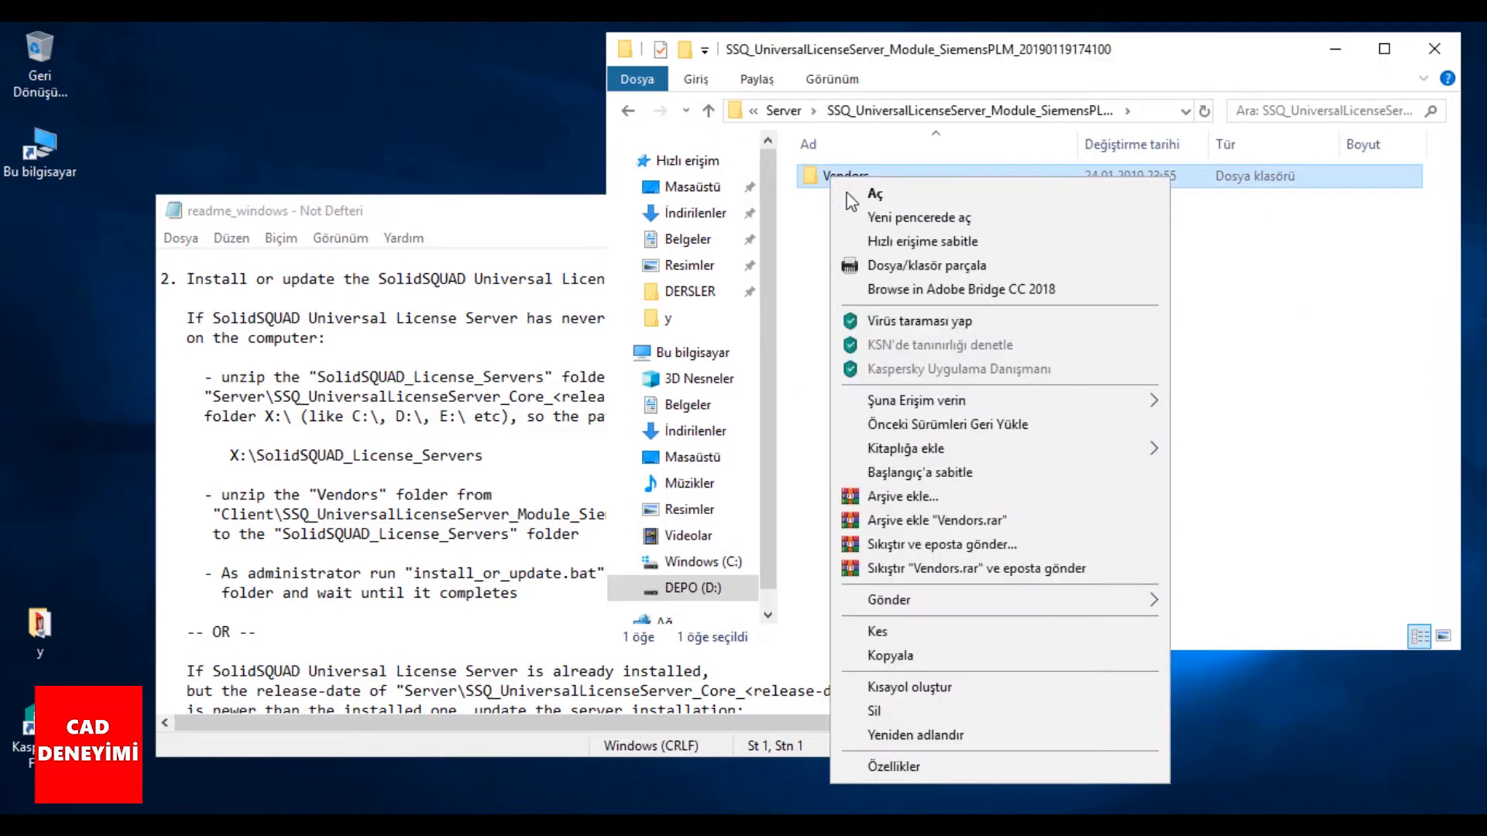
pyautogui.click(914, 641)
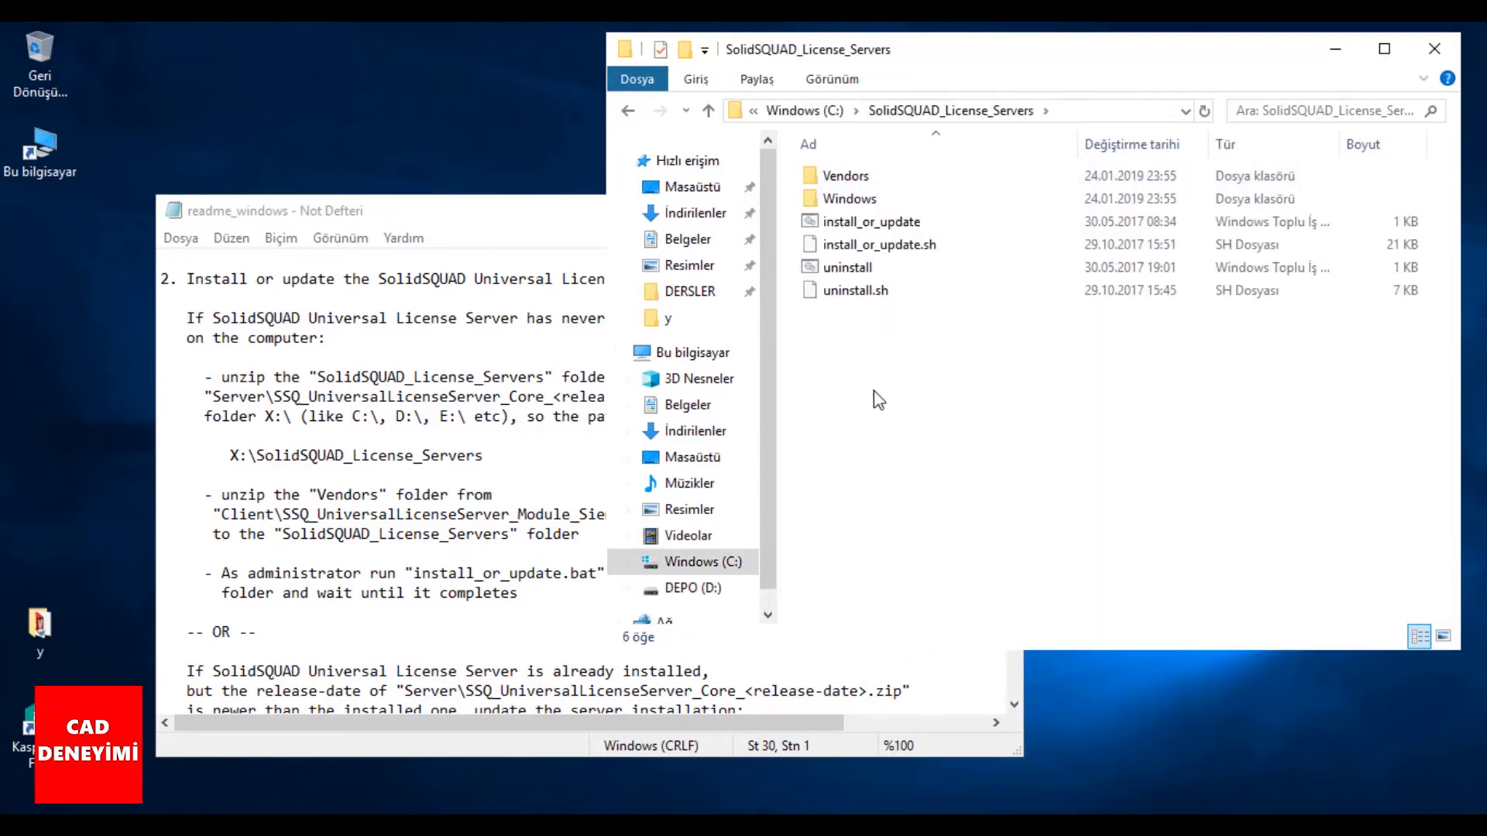
pyautogui.rightClick(878, 400)
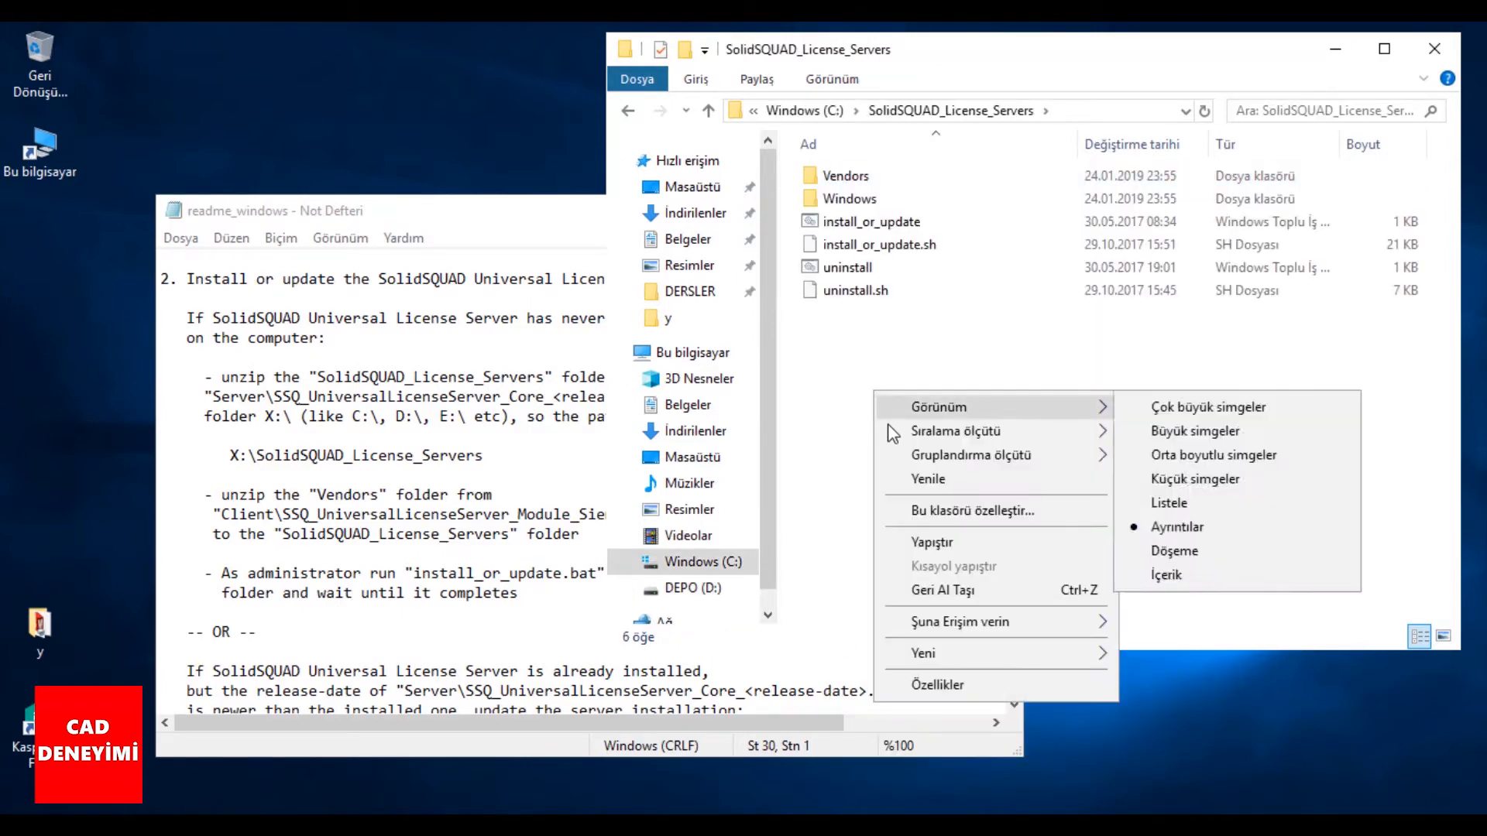
pyautogui.click(934, 542)
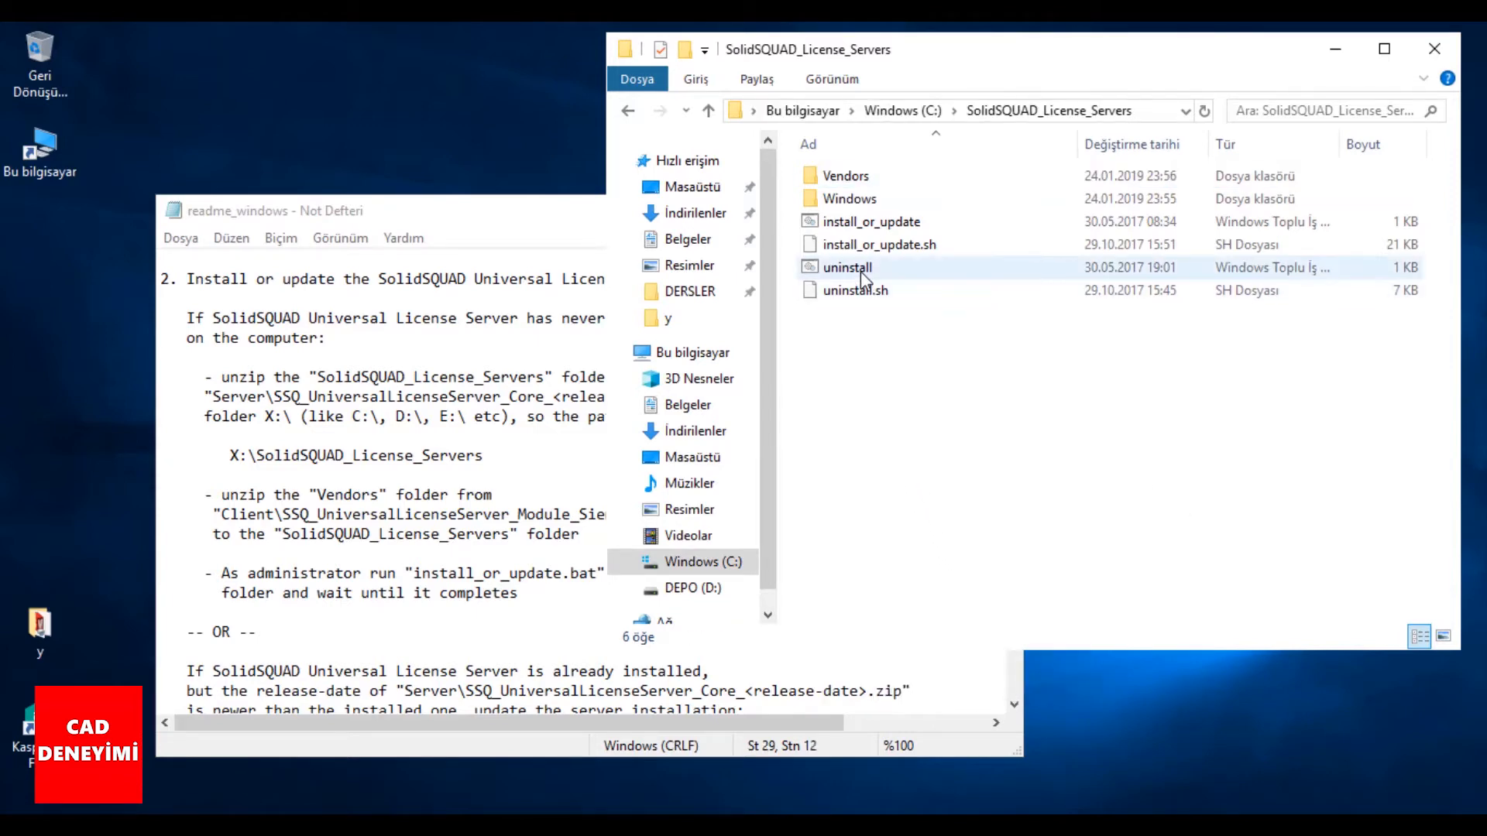
# - Run install_or_update from C:\SolidSQUAD_License_Servers as administrator and dismiss its console once it completes
pyautogui.click(877, 224)
pyautogui.rightClick(879, 227)
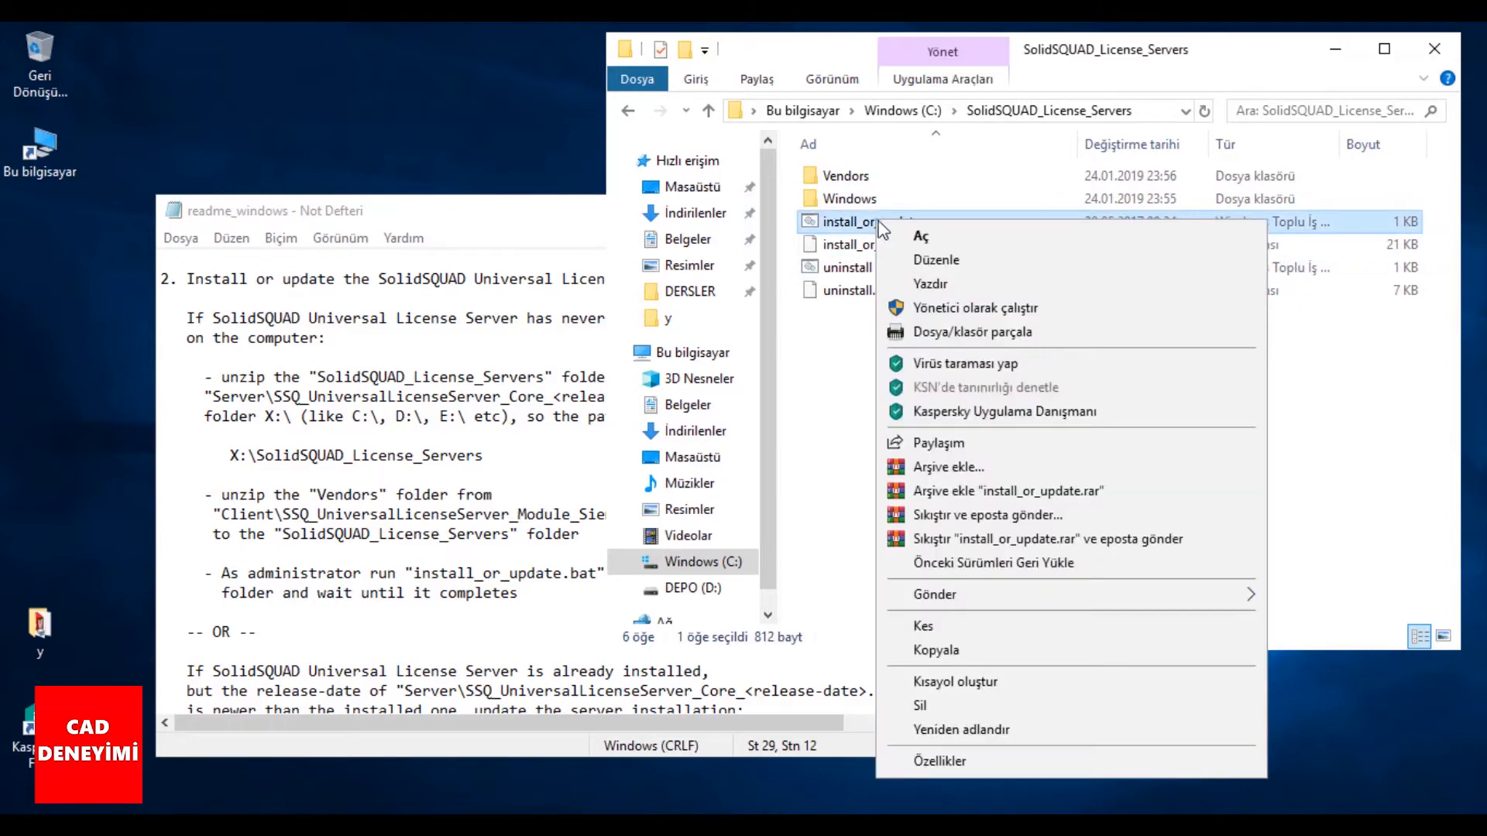
pyautogui.click(943, 309)
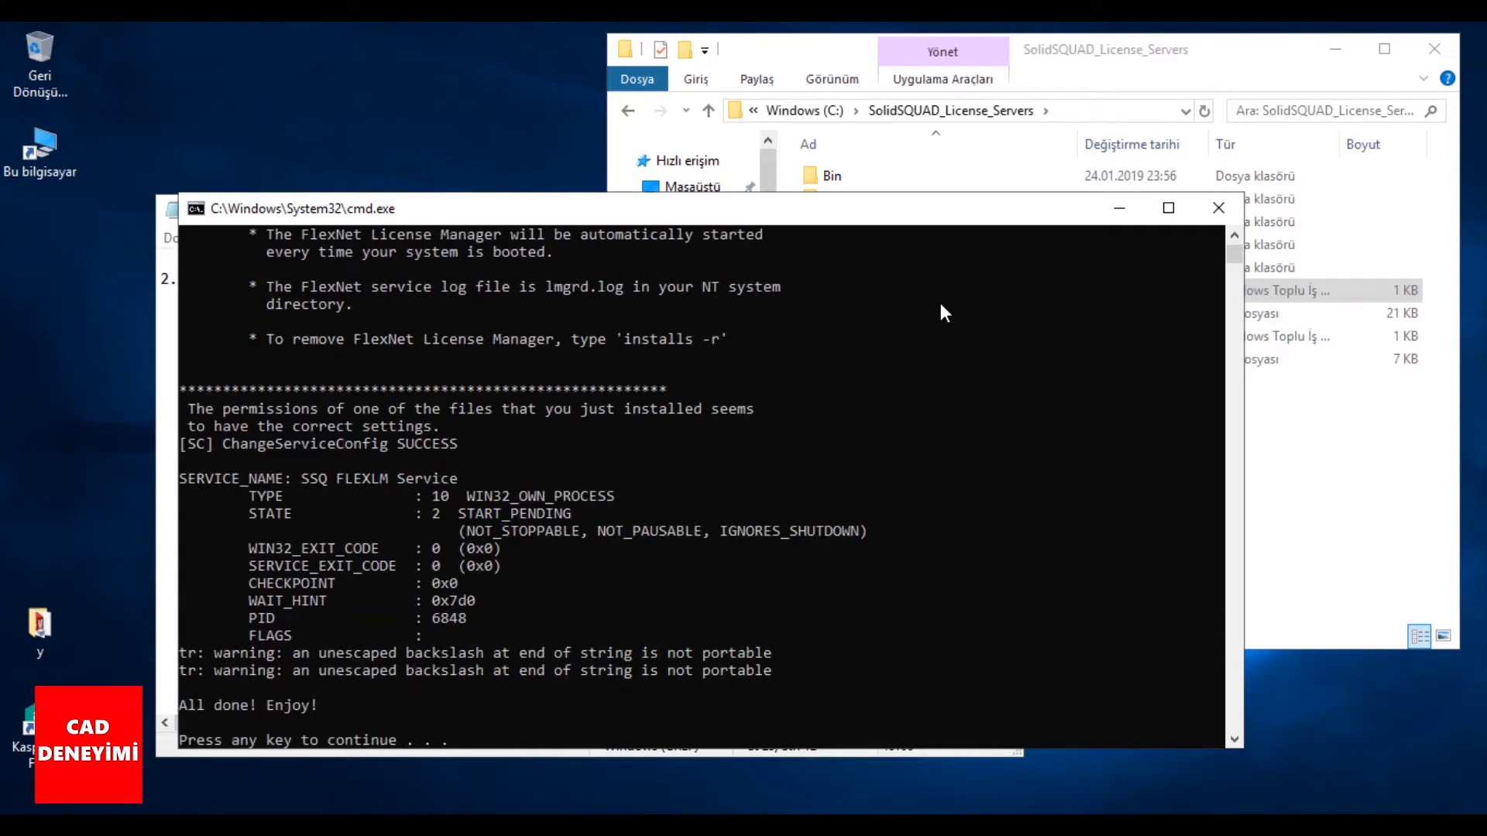
pyautogui.press('Return')
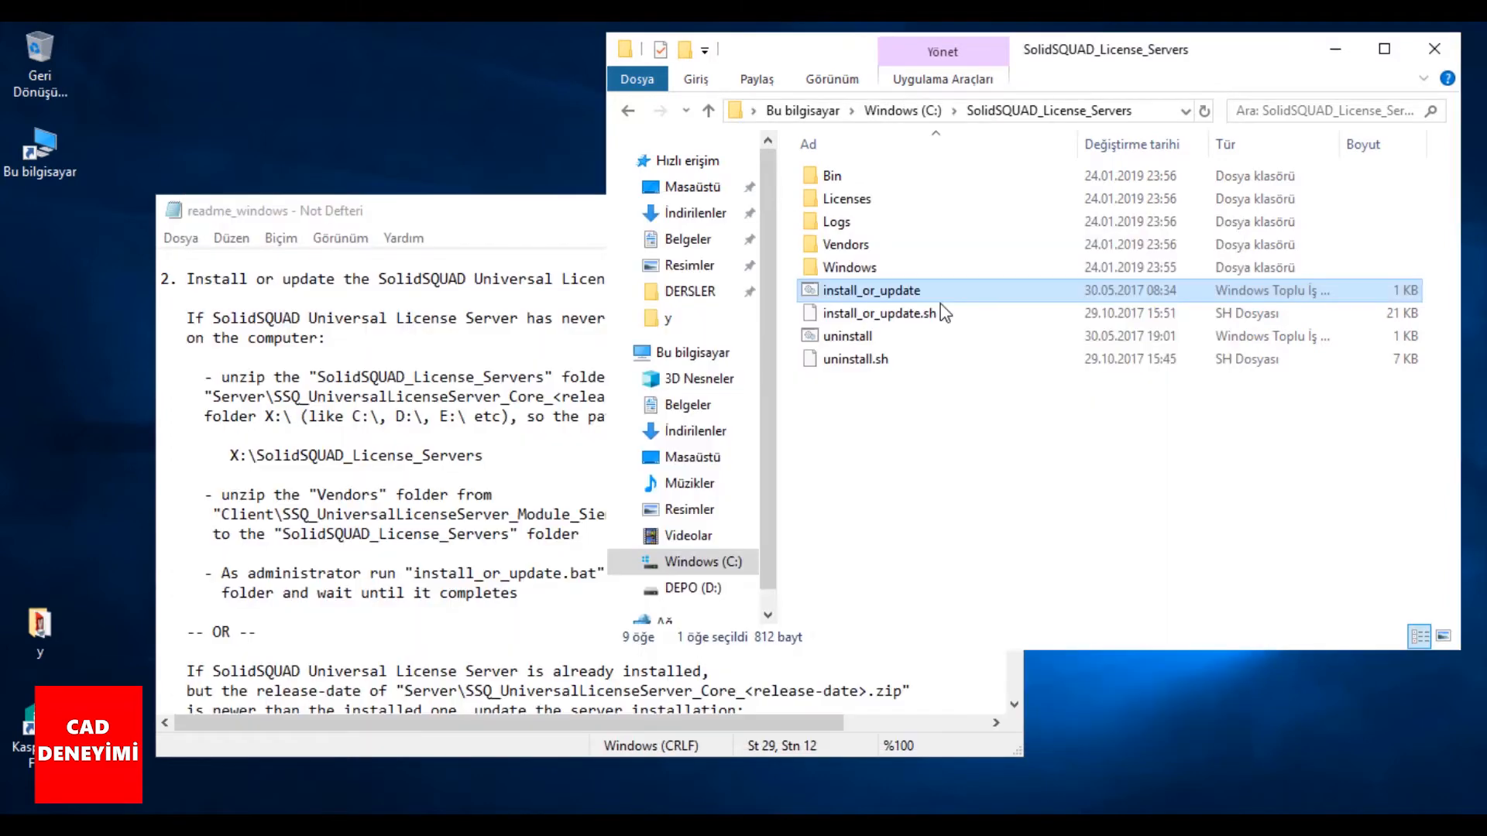
pyautogui.click(853, 549)
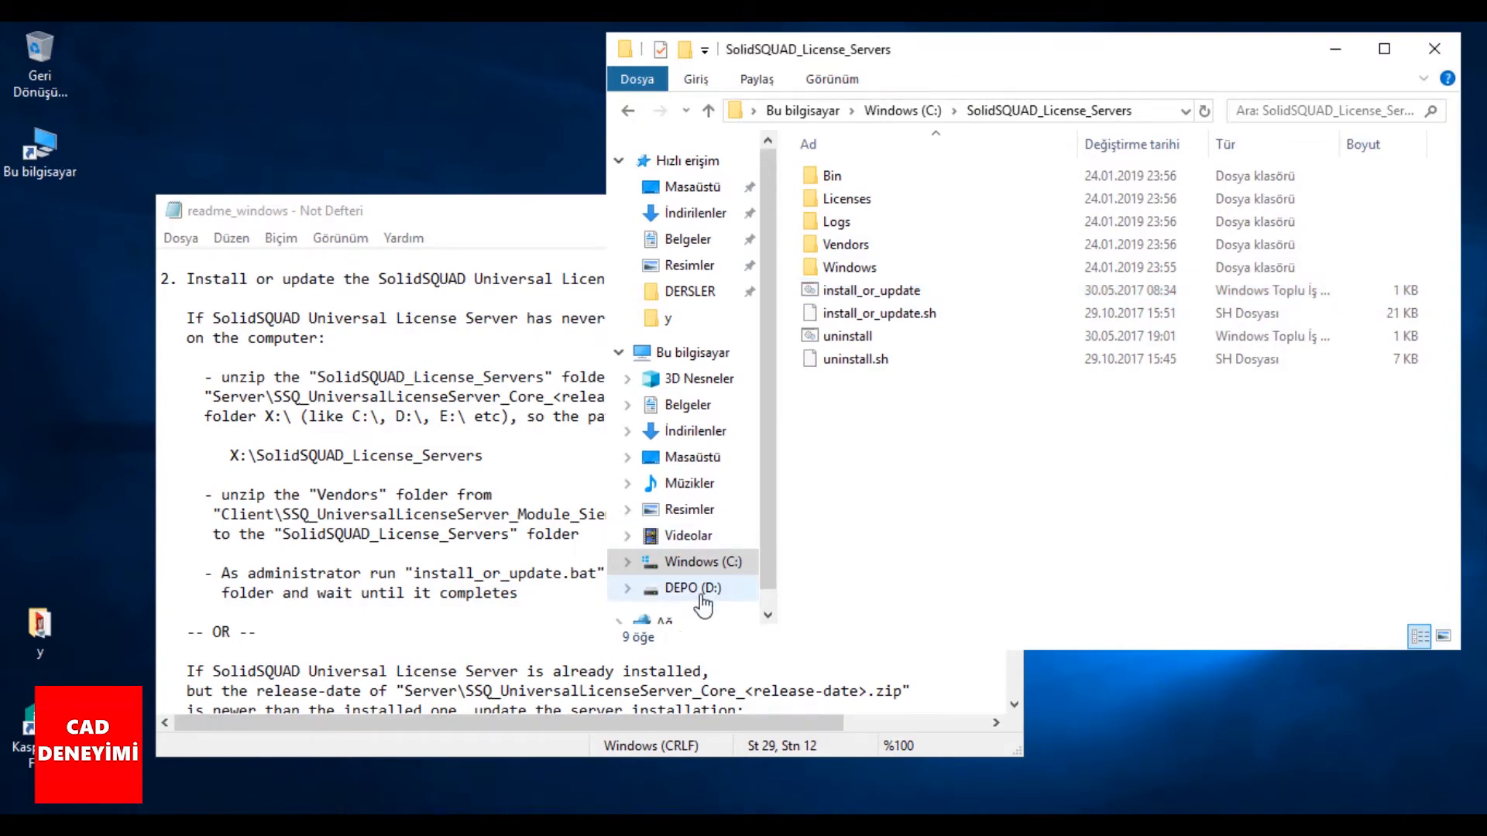
# - Open the Siemens.NX.1847.Win64 disc image from D:\DOWNLOAD\Siemens.NX.1847.Win64-SSQ in Alcohol 120%
pyautogui.click(693, 589)
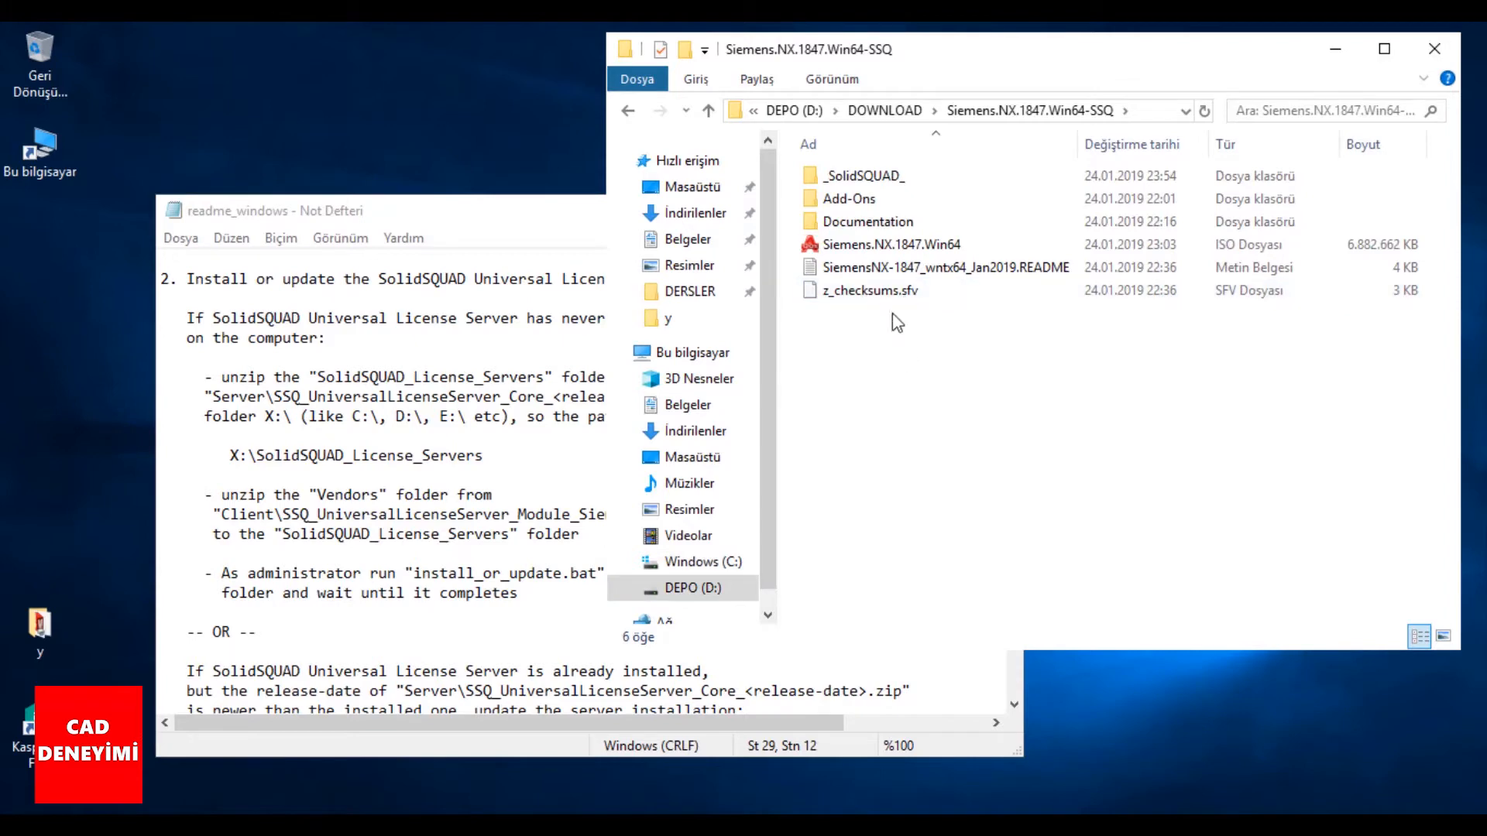
pyautogui.rightClick(883, 244)
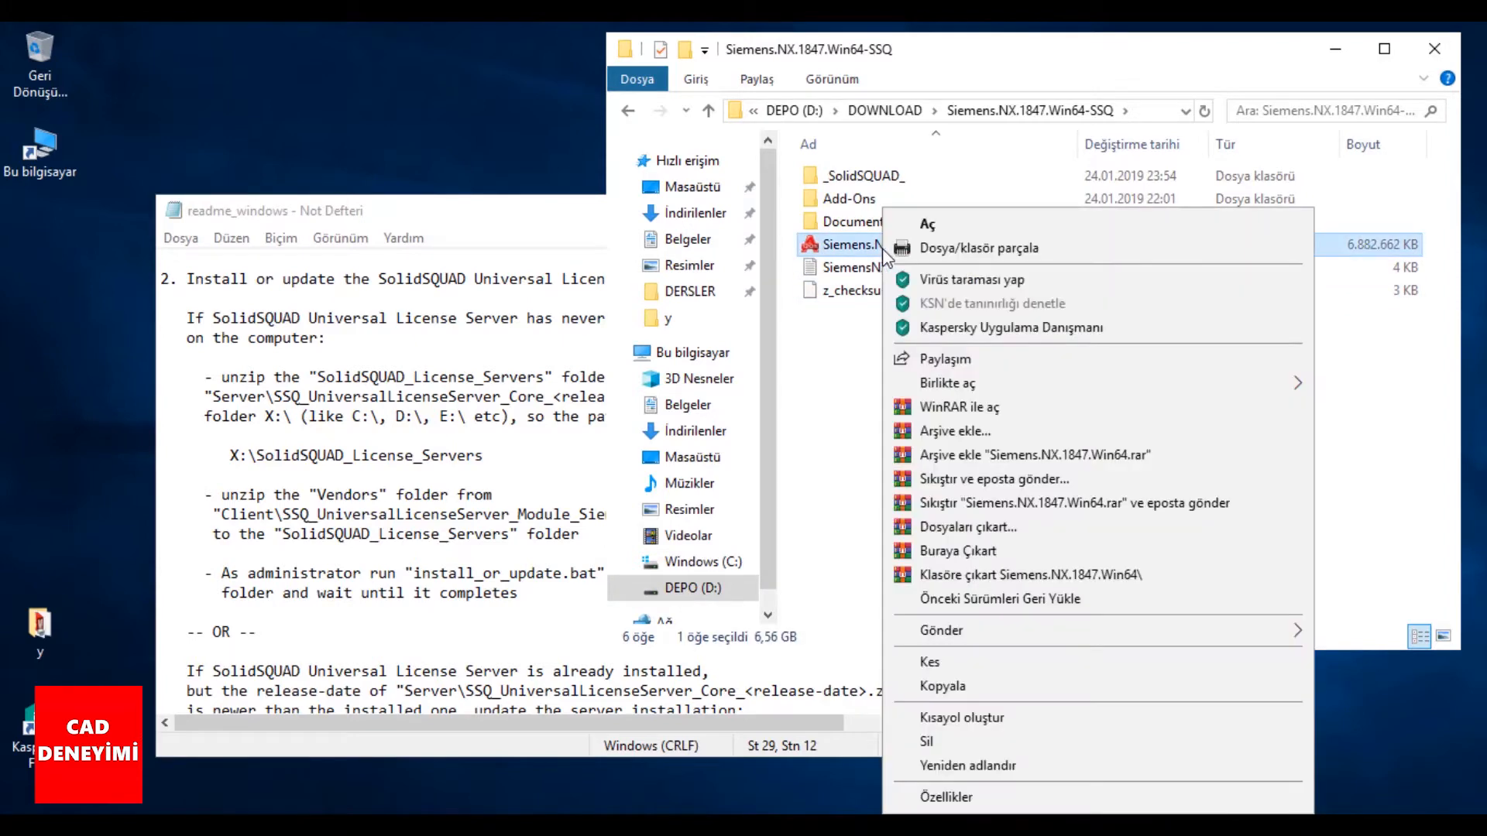
pyautogui.click(922, 225)
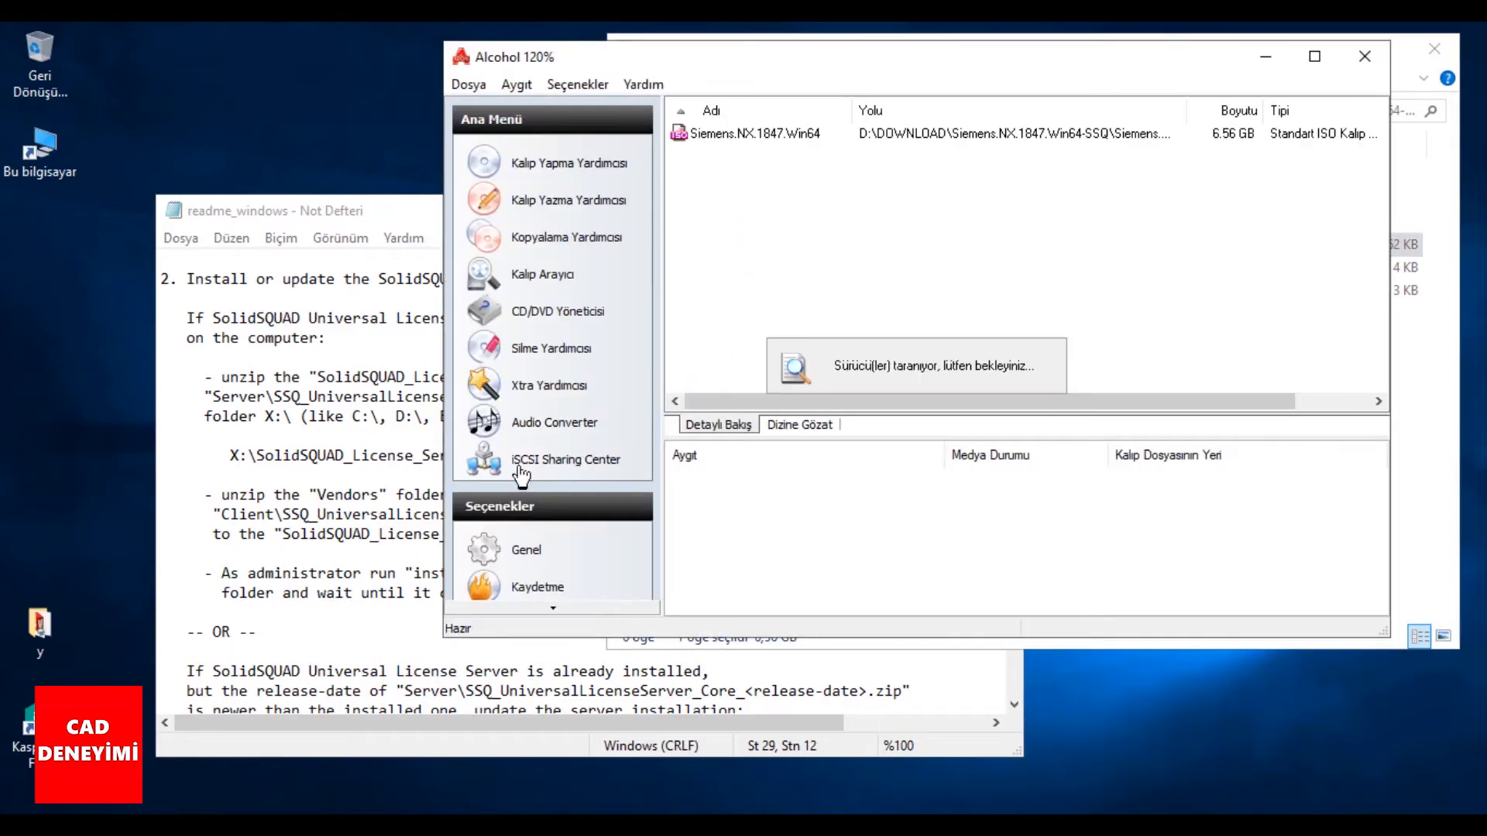
# - Examine the remaining installation instructions in the readme_windows file, and return to Alcohol 120%
pyautogui.moveTo(302, 221); pyautogui.dragTo(248, 131)
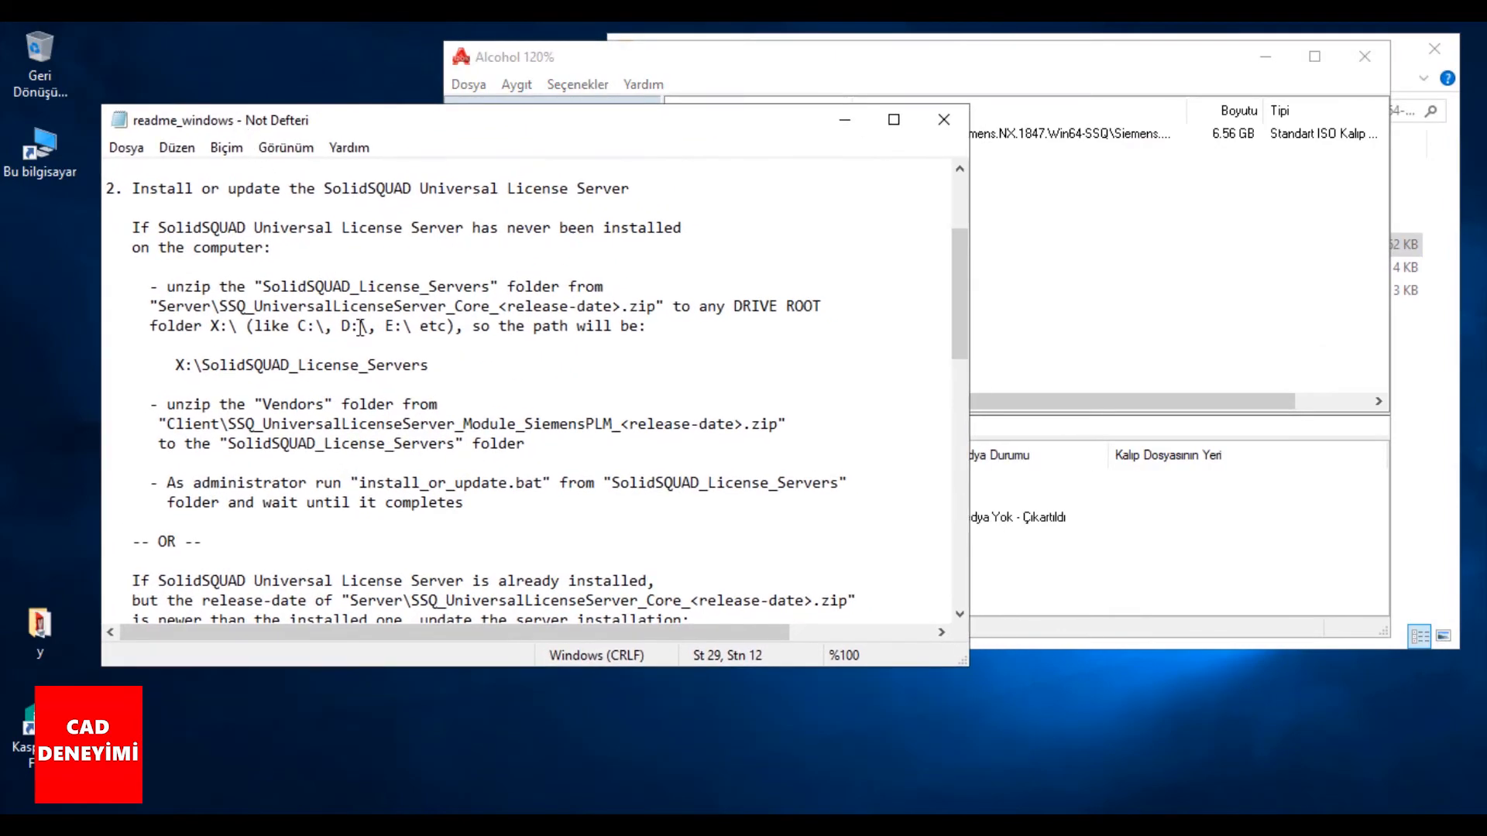
pyautogui.scroll(-7, 377, 353)
pyautogui.scroll(-7, 378, 352)
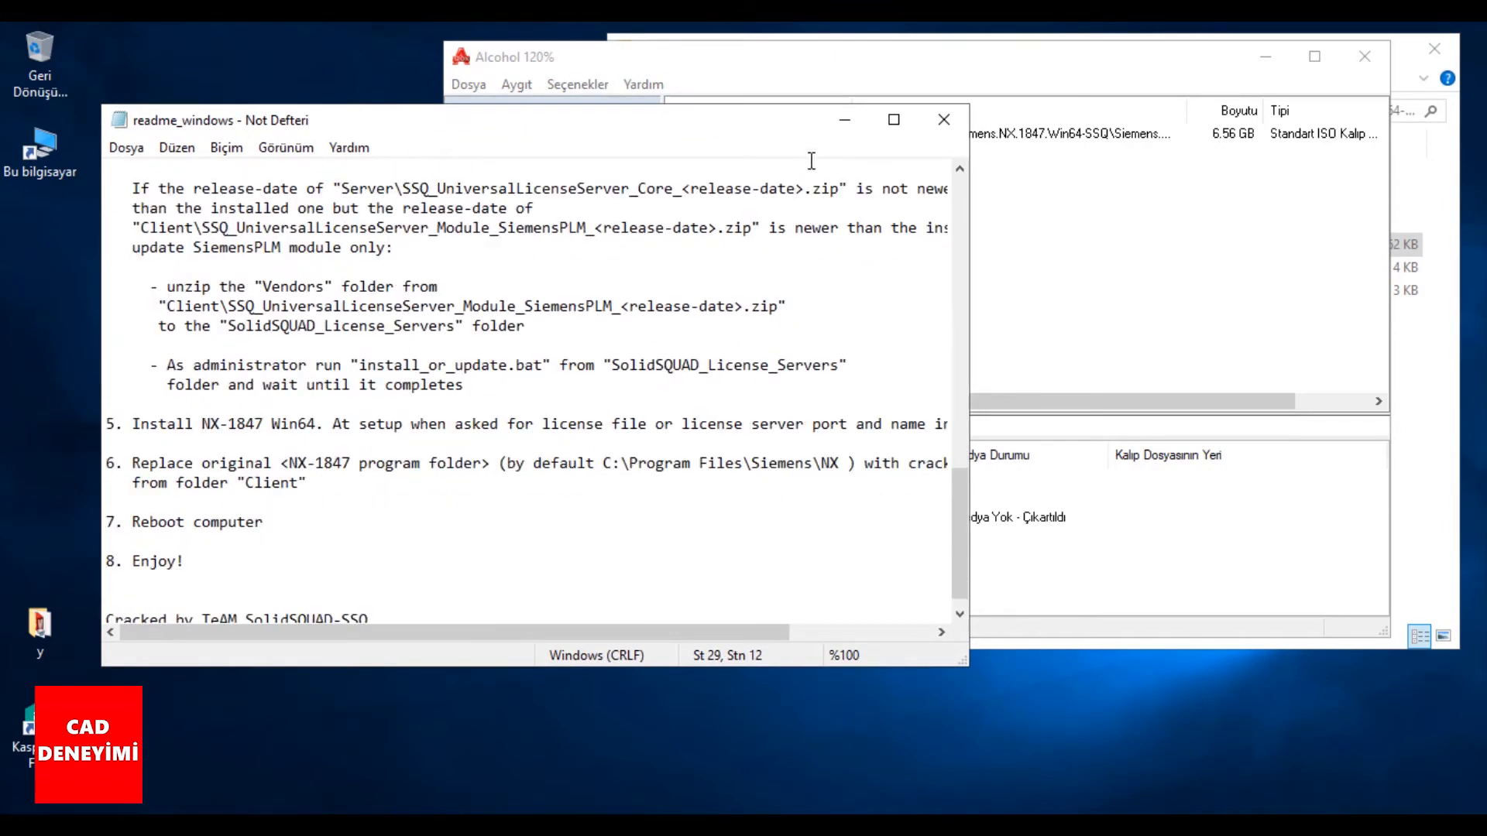
pyautogui.click(831, 75)
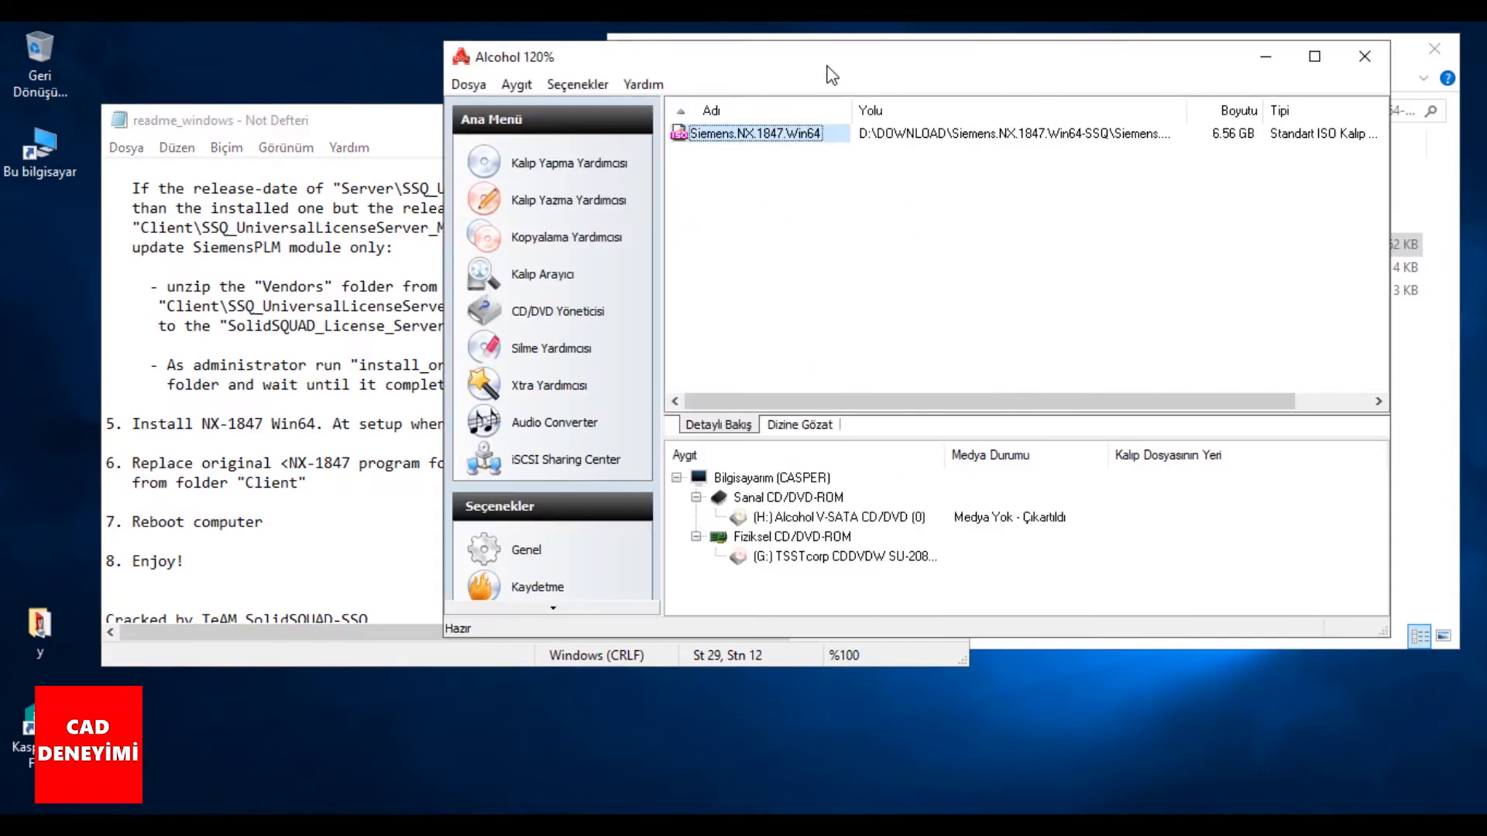
# - Mount the Siemens.NX.1847.Win64 image on the virtual drive (H:) and close Alcohol 120%
pyautogui.rightClick(784, 138)
pyautogui.click(845, 163)
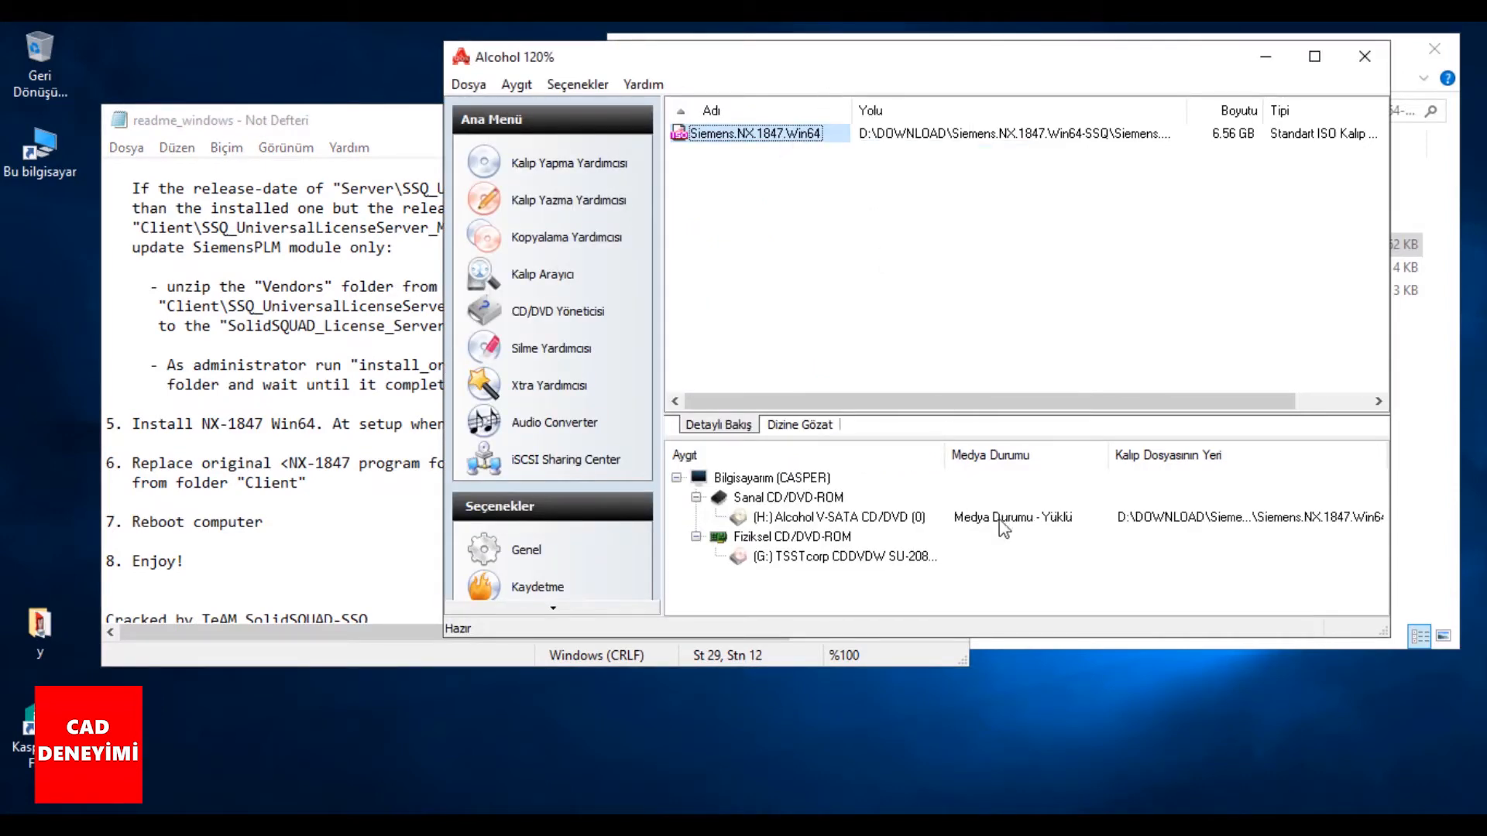
pyautogui.click(879, 523)
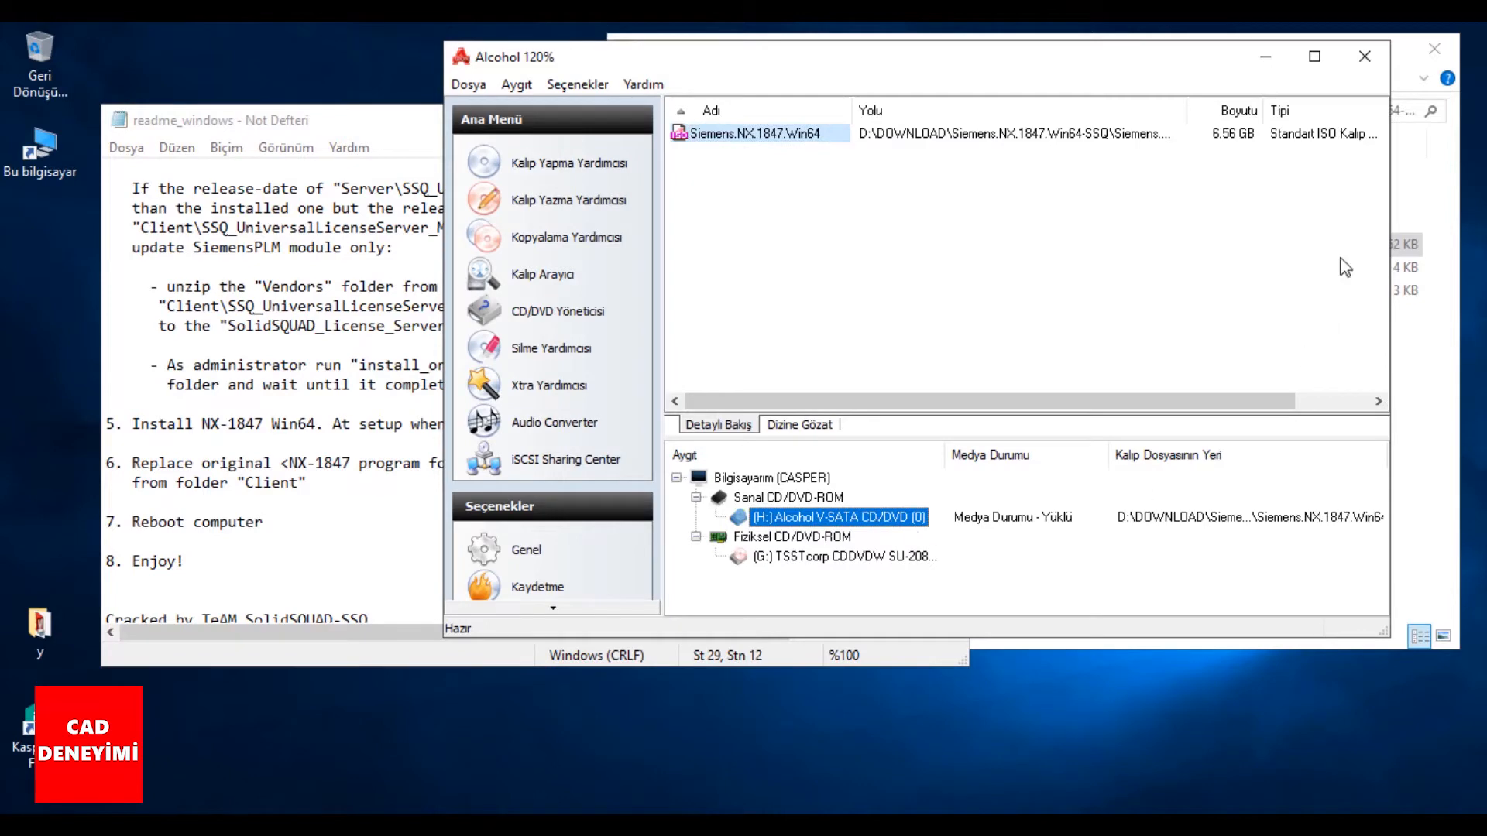
pyautogui.click(1364, 62)
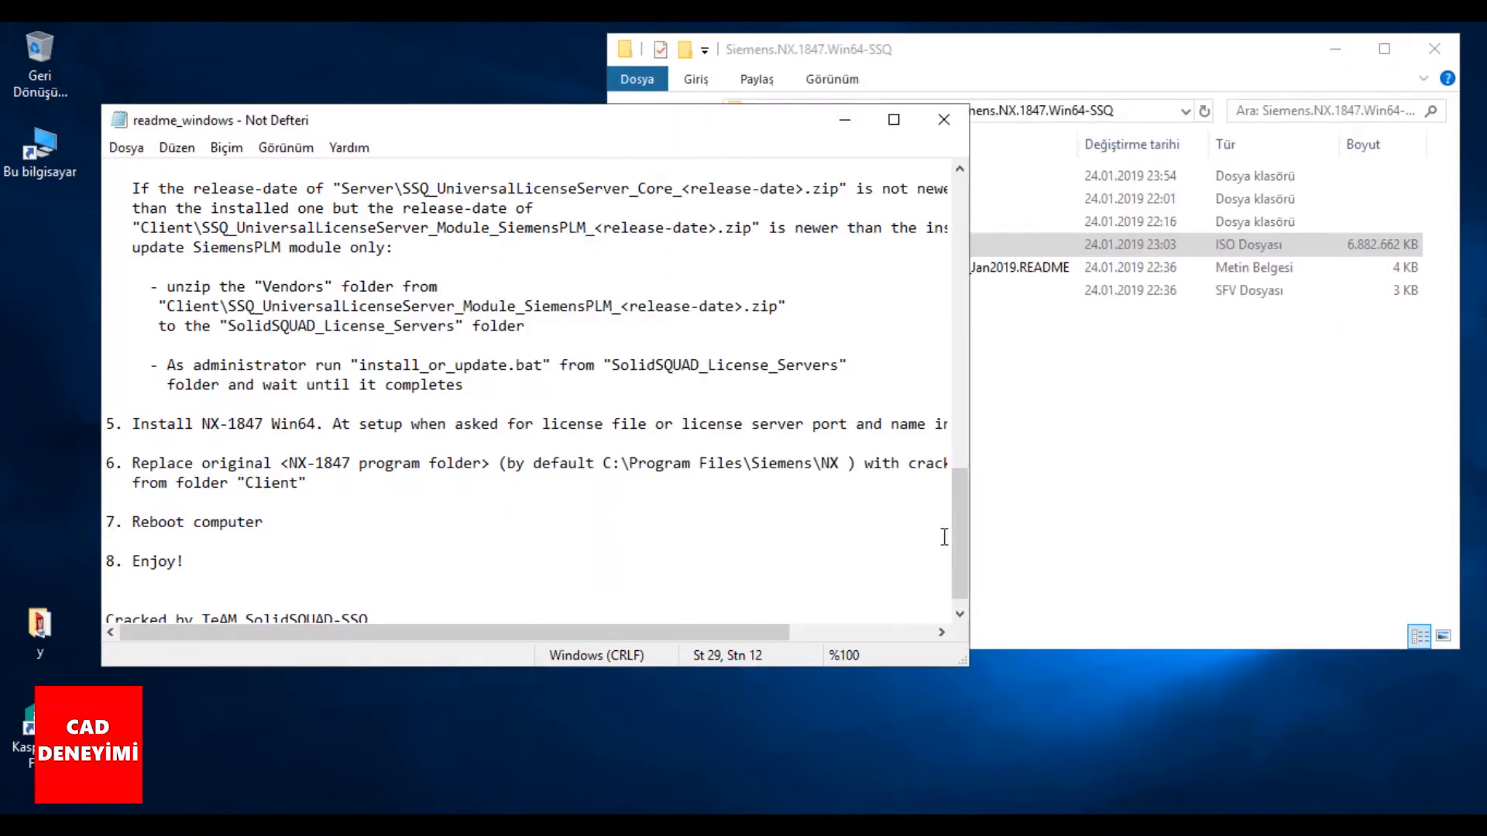
# - Browse to the NX.1847.WIN64 disc on drive H: in File Explorer and open the Launch HTML application
pyautogui.click(1117, 390)
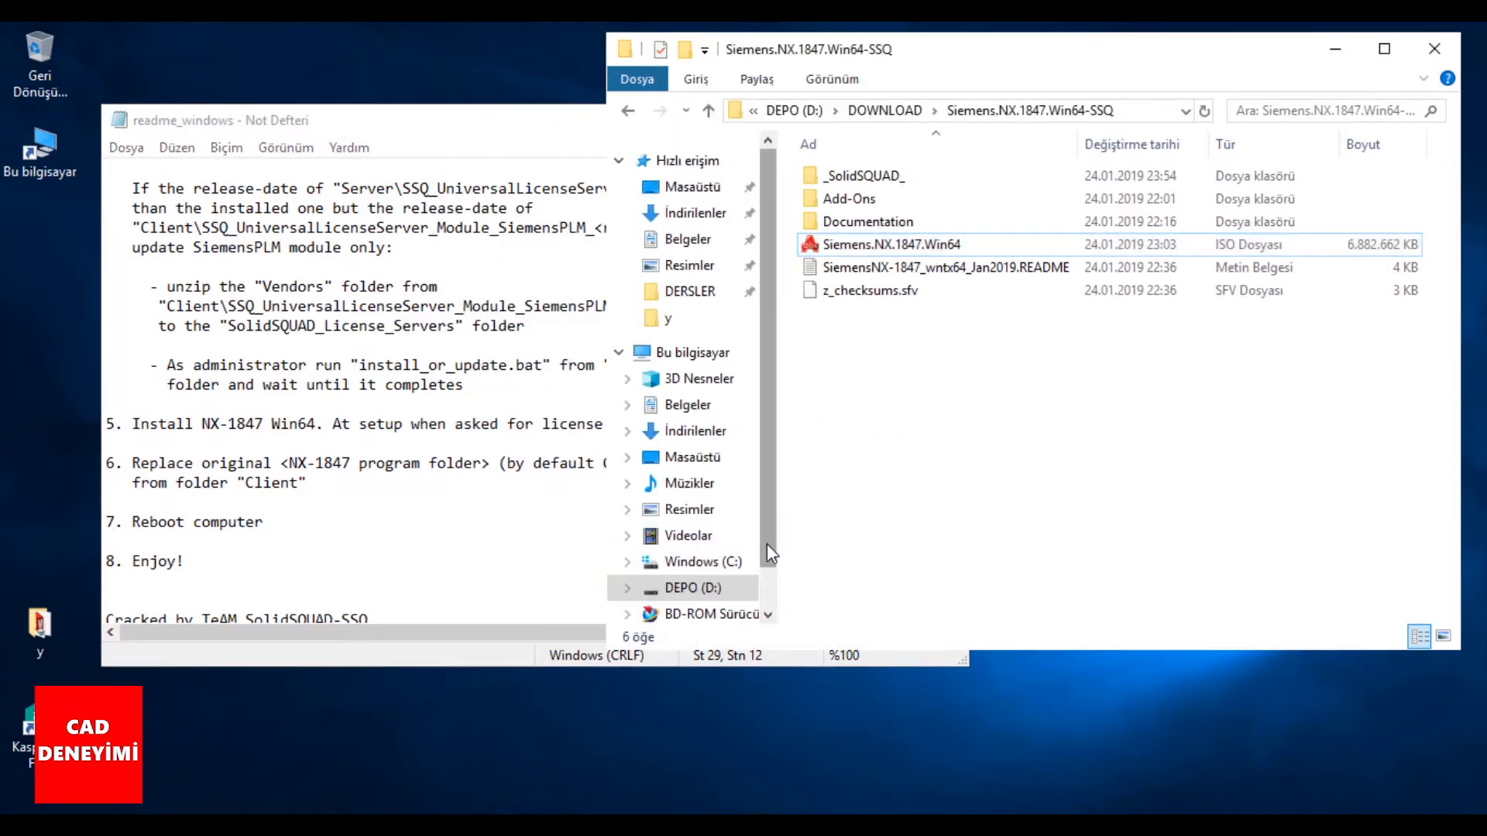
pyautogui.scroll(-1, 766, 544)
pyautogui.click(710, 546)
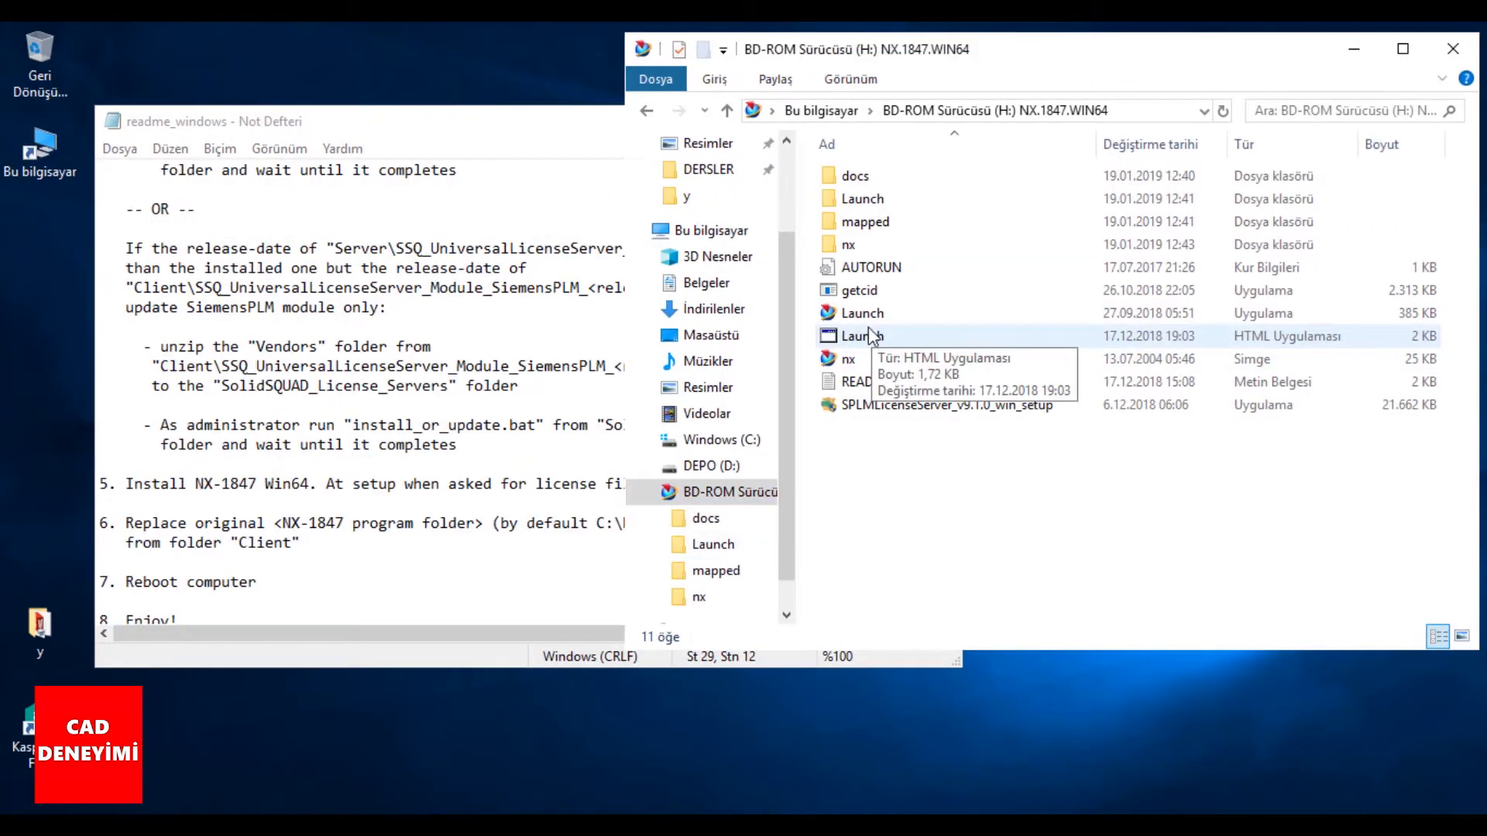
pyautogui.click(869, 339)
pyautogui.rightClick(869, 339)
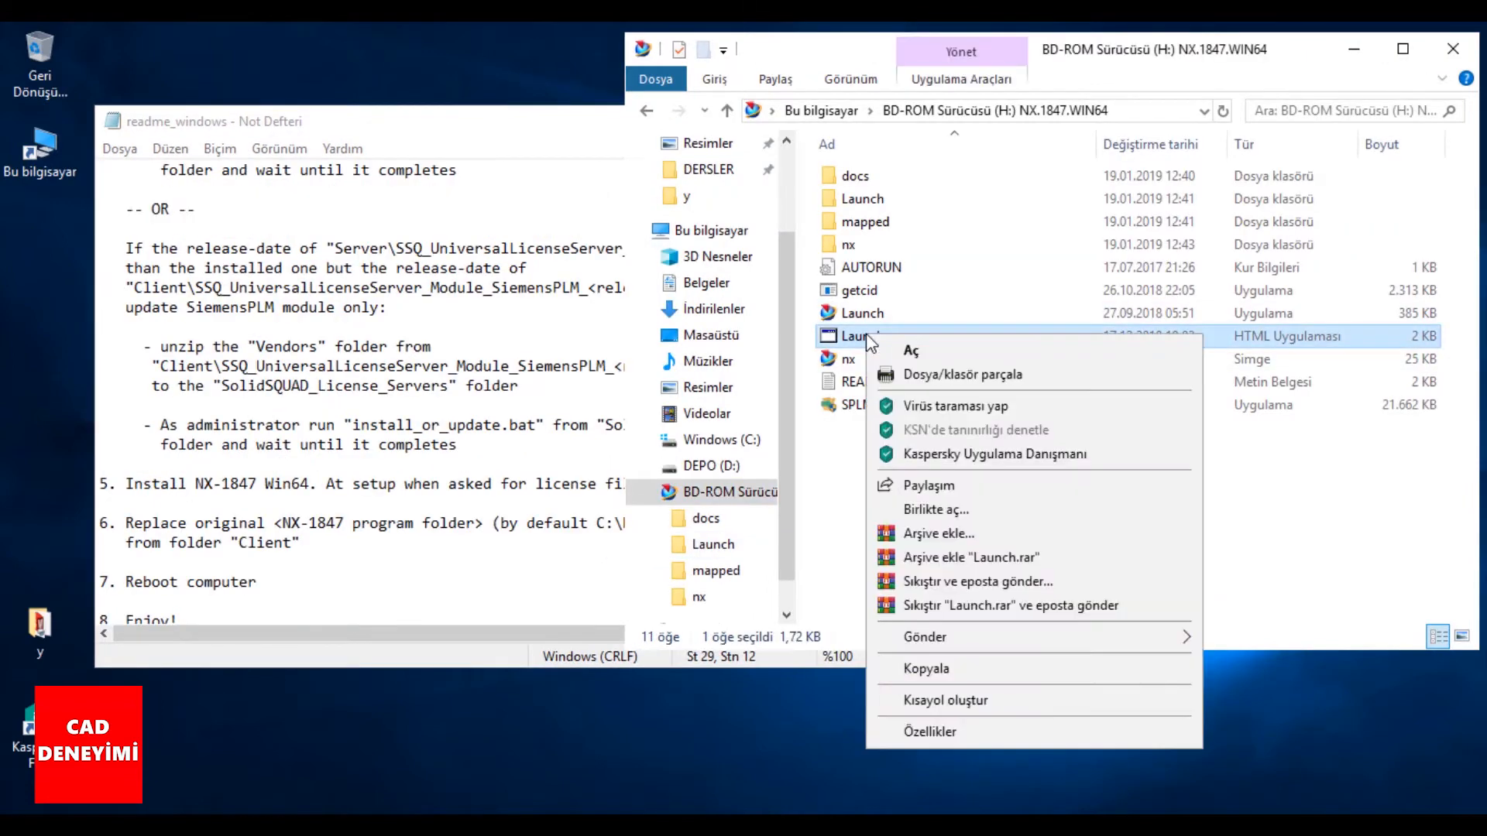
pyautogui.click(904, 359)
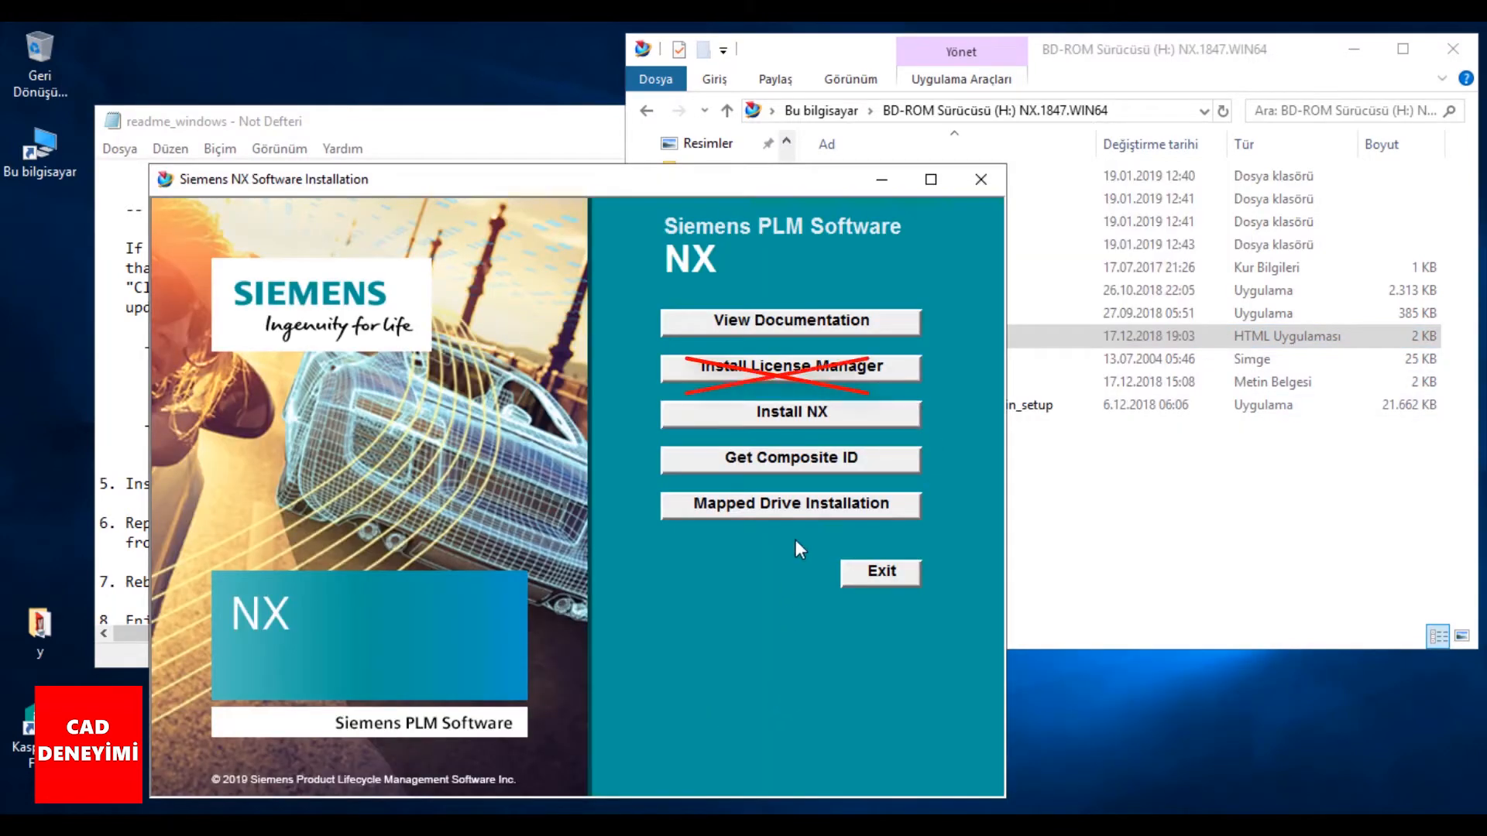
# - Start the NX installation with İngilizce as the setup language and continue past the wizard's welcome page
pyautogui.click(818, 414)
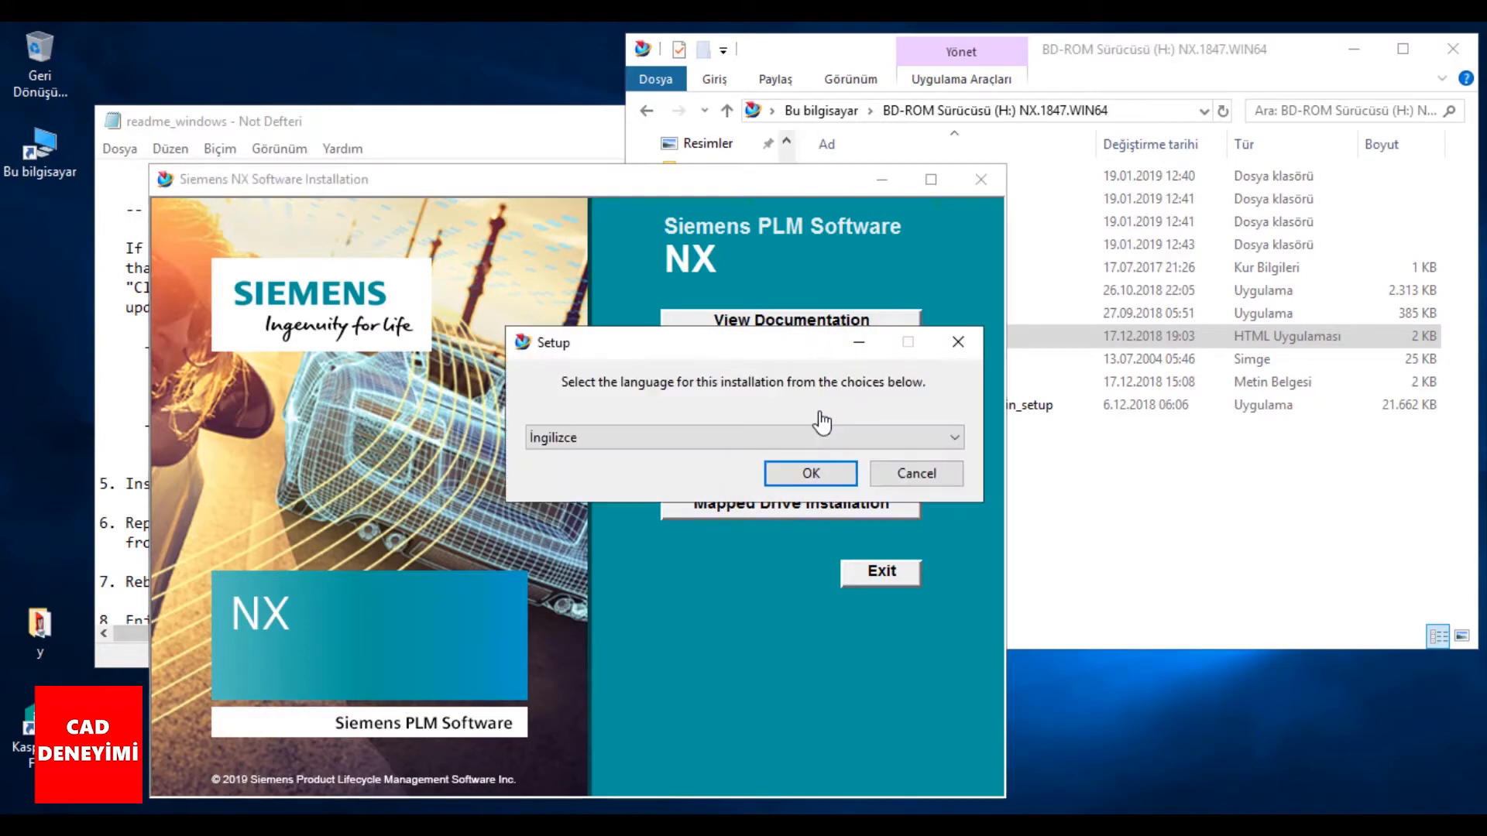
pyautogui.click(796, 445)
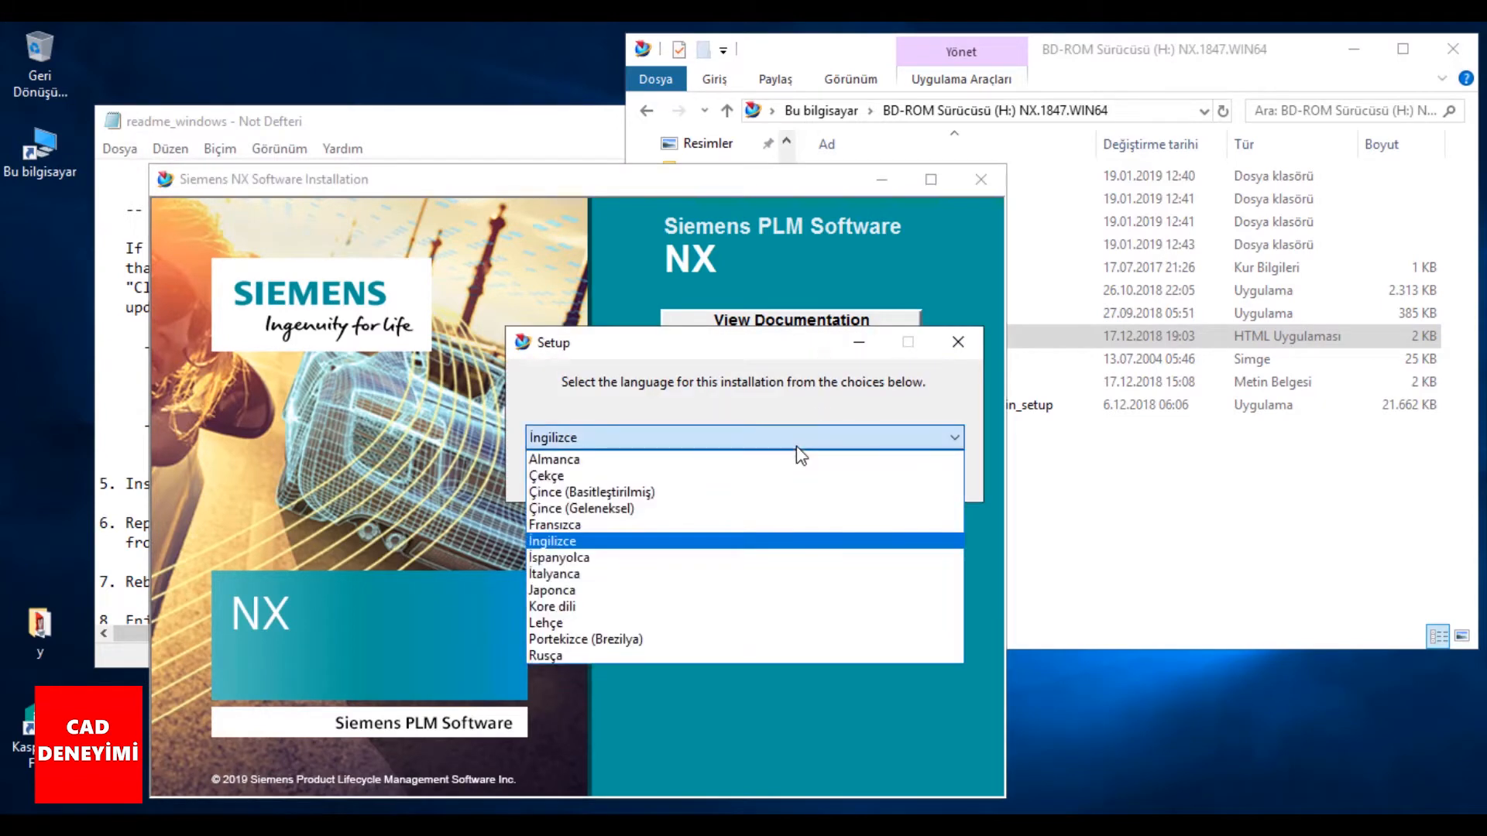
pyautogui.click(796, 445)
pyautogui.click(812, 476)
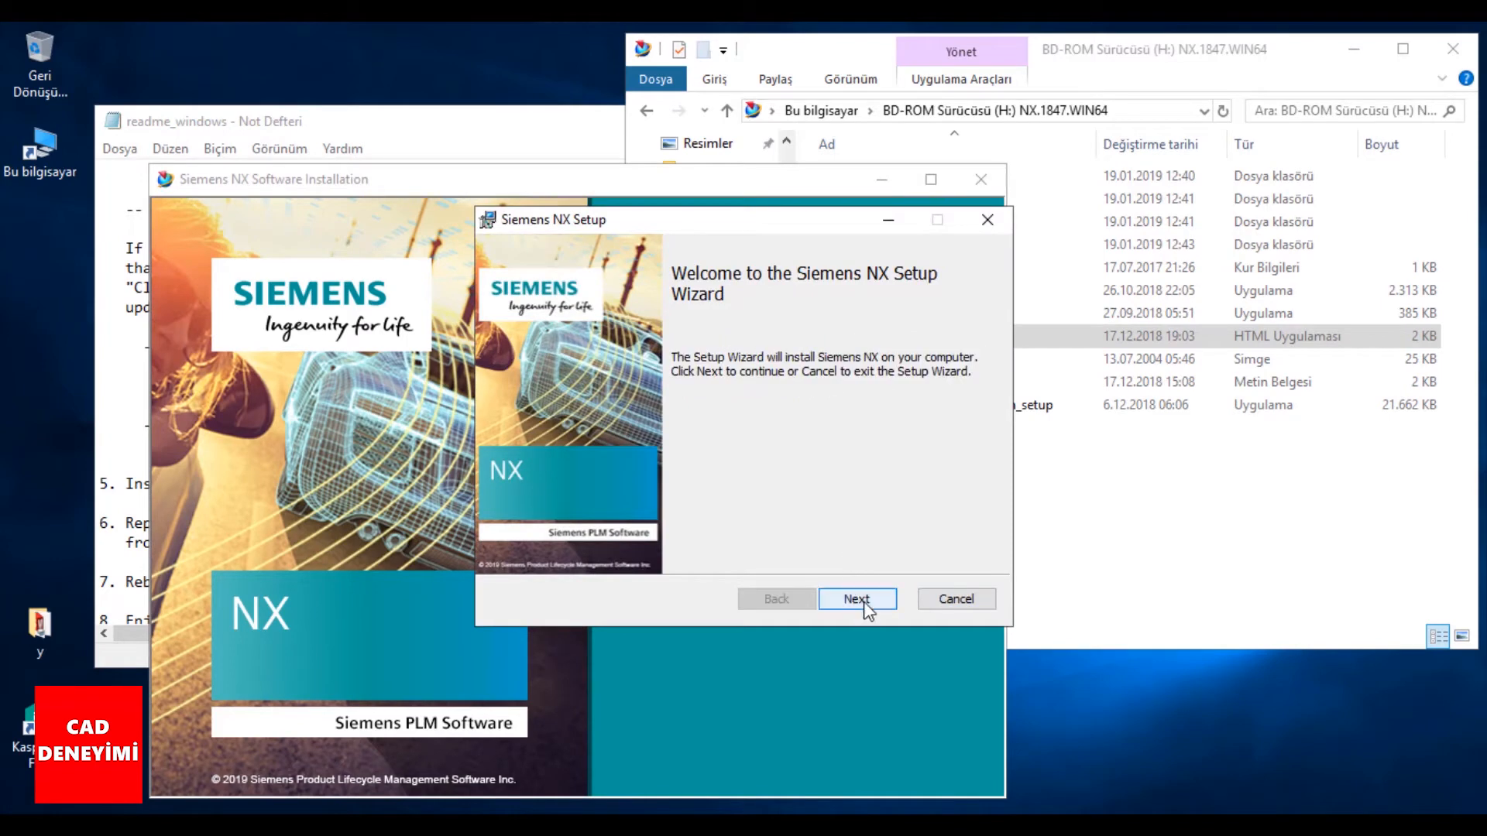
pyautogui.click(864, 606)
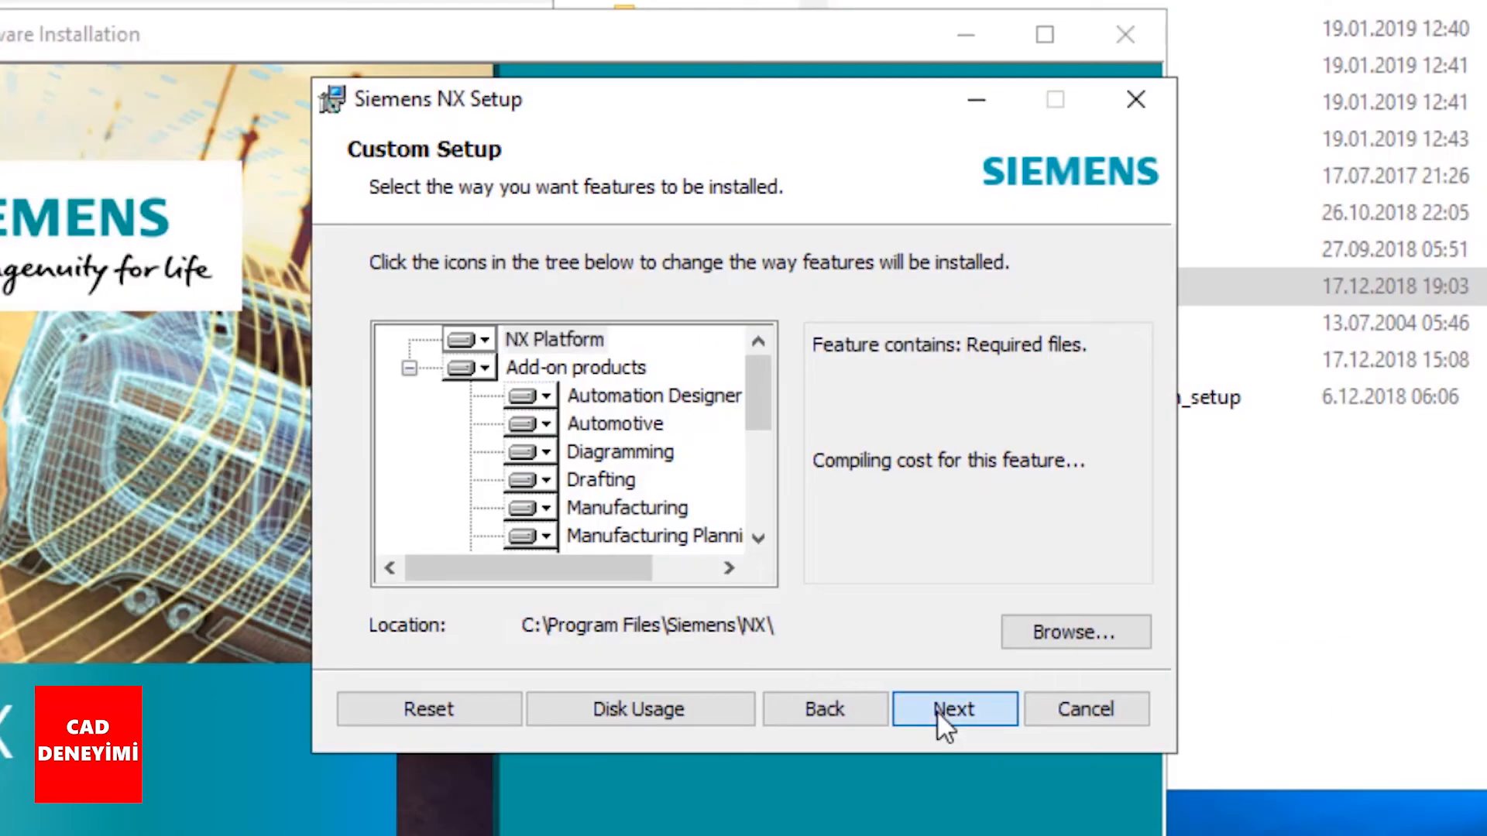
# - Accept the default features and install location, and set the license server to 27800@LocalHost
pyautogui.click(863, 600)
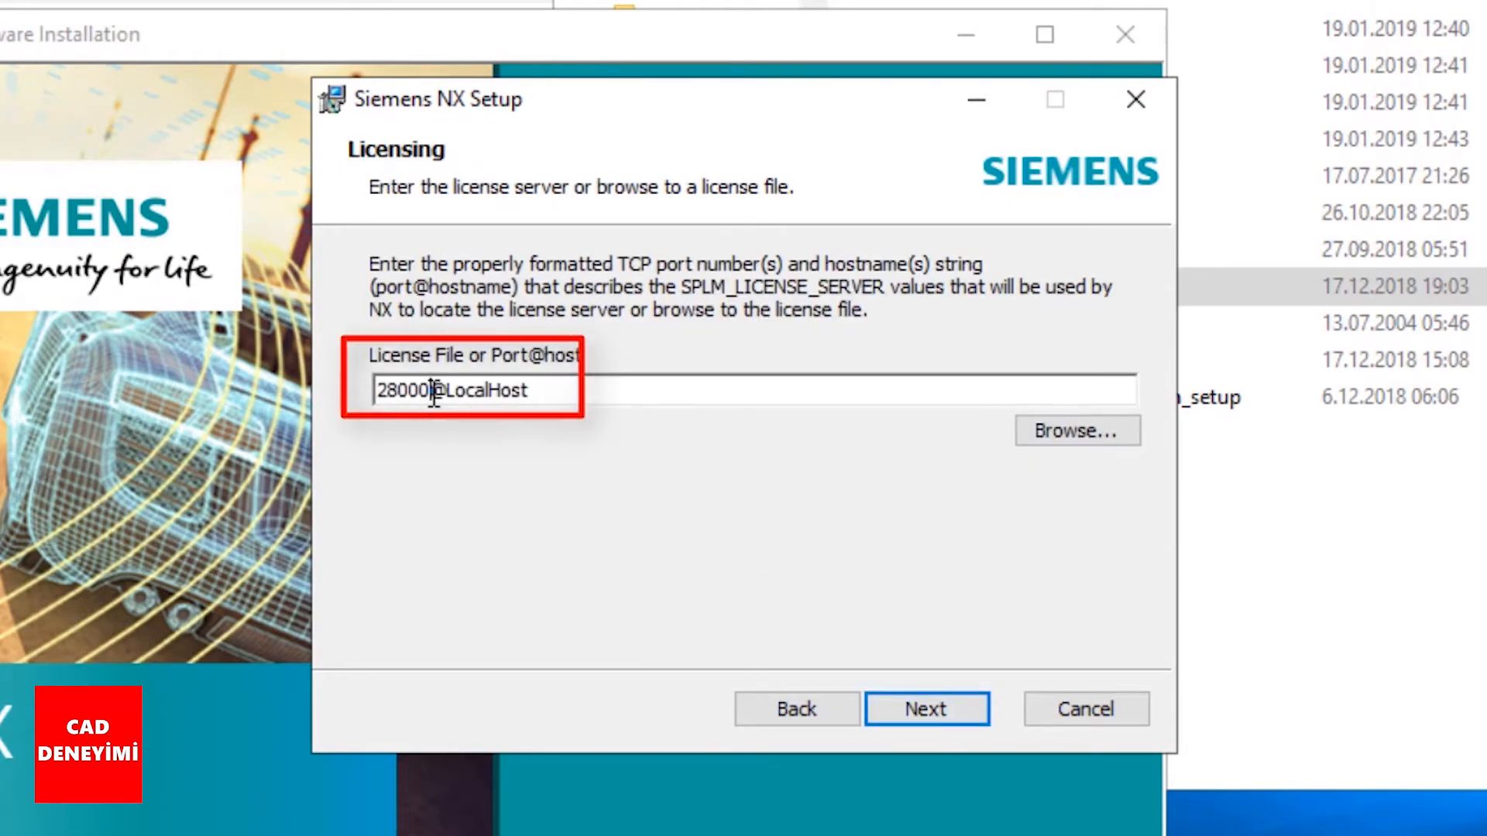
pyautogui.moveTo(432, 391); pyautogui.dragTo(303, 409)
pyautogui.write('27800')
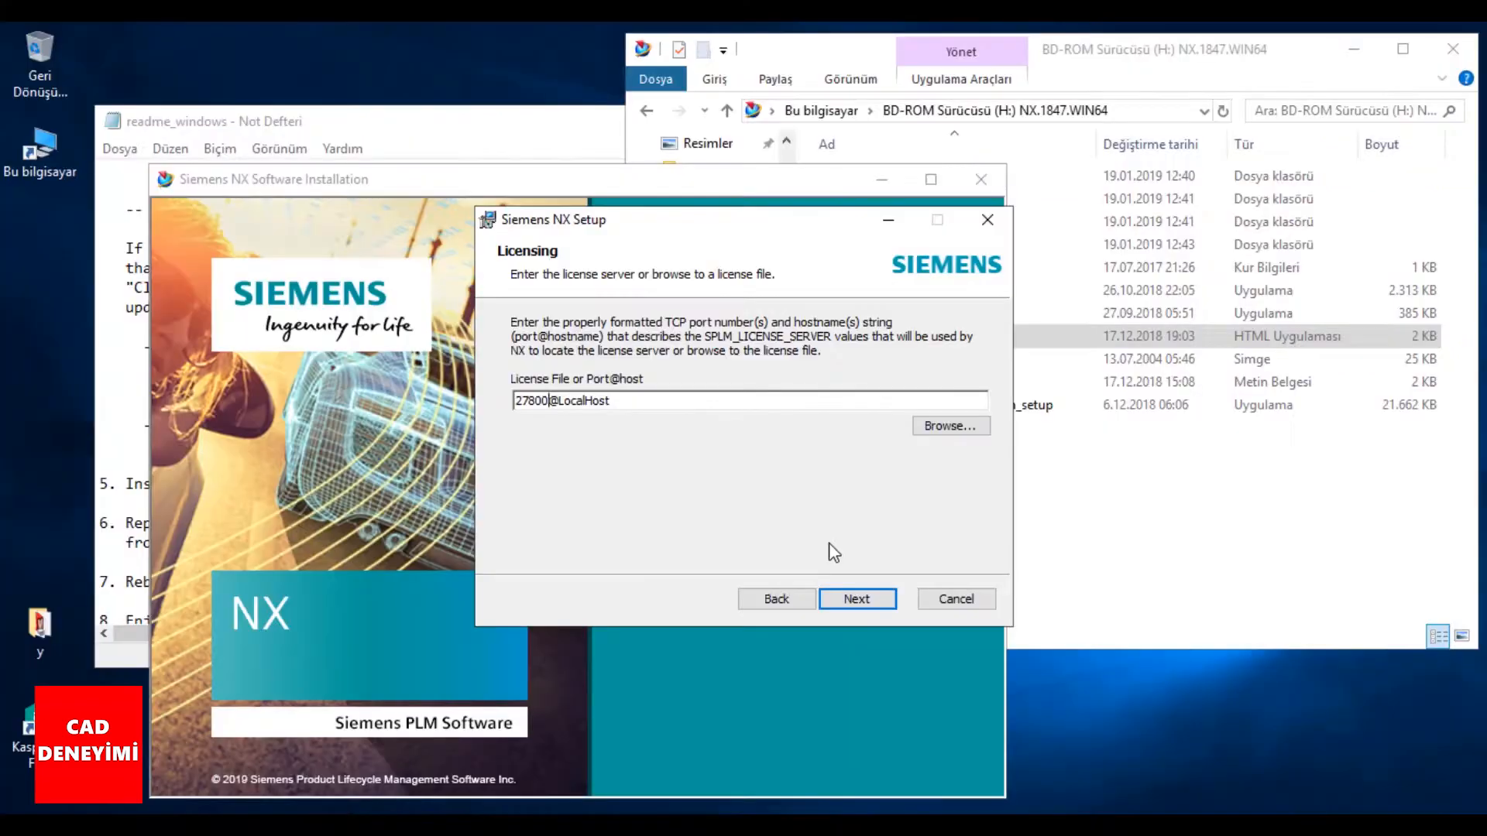
pyautogui.click(860, 600)
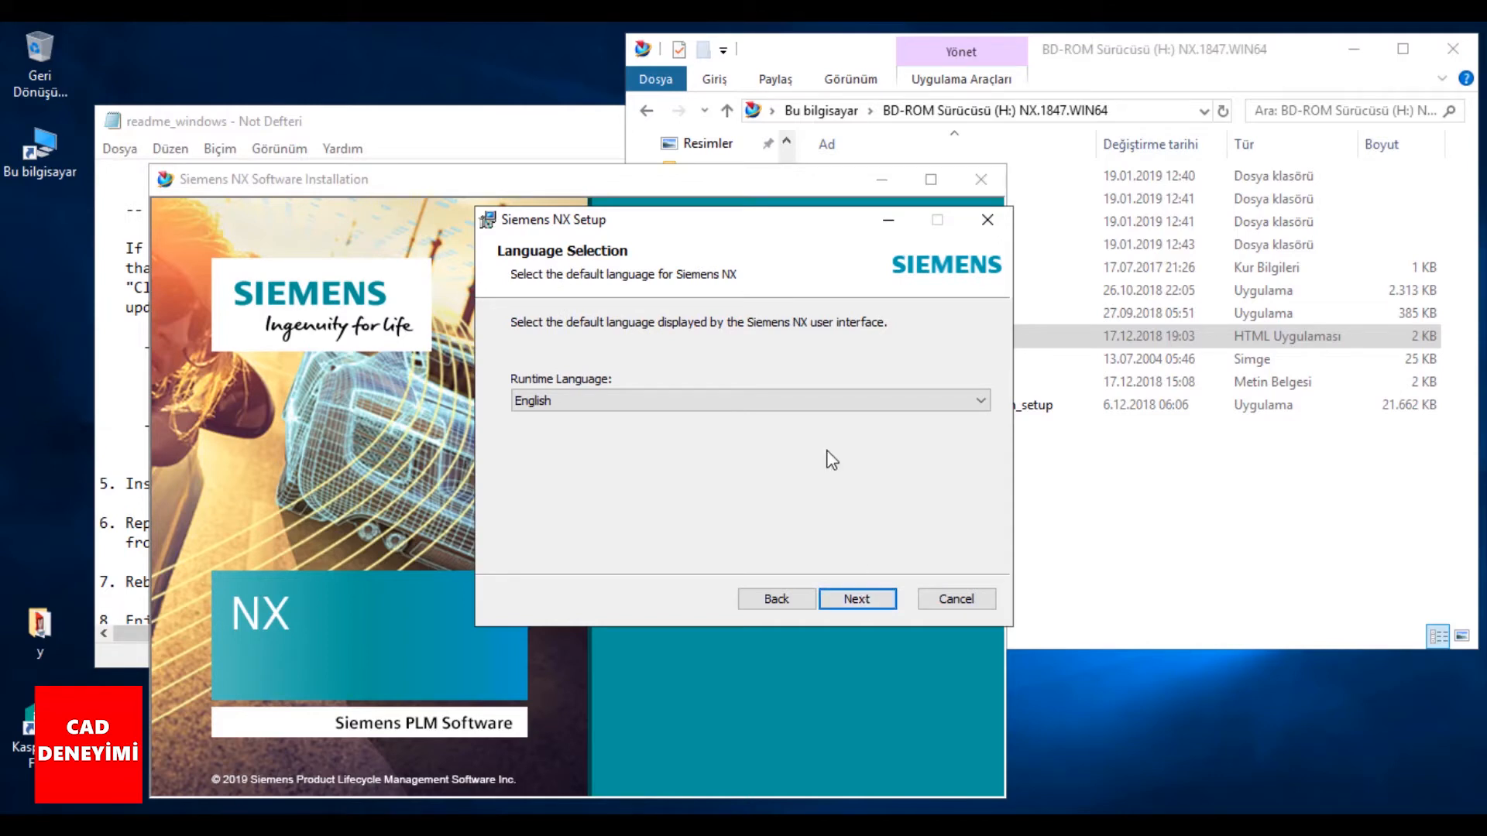
# - Keep English as the runtime language and start installing Siemens NX
pyautogui.click(829, 401)
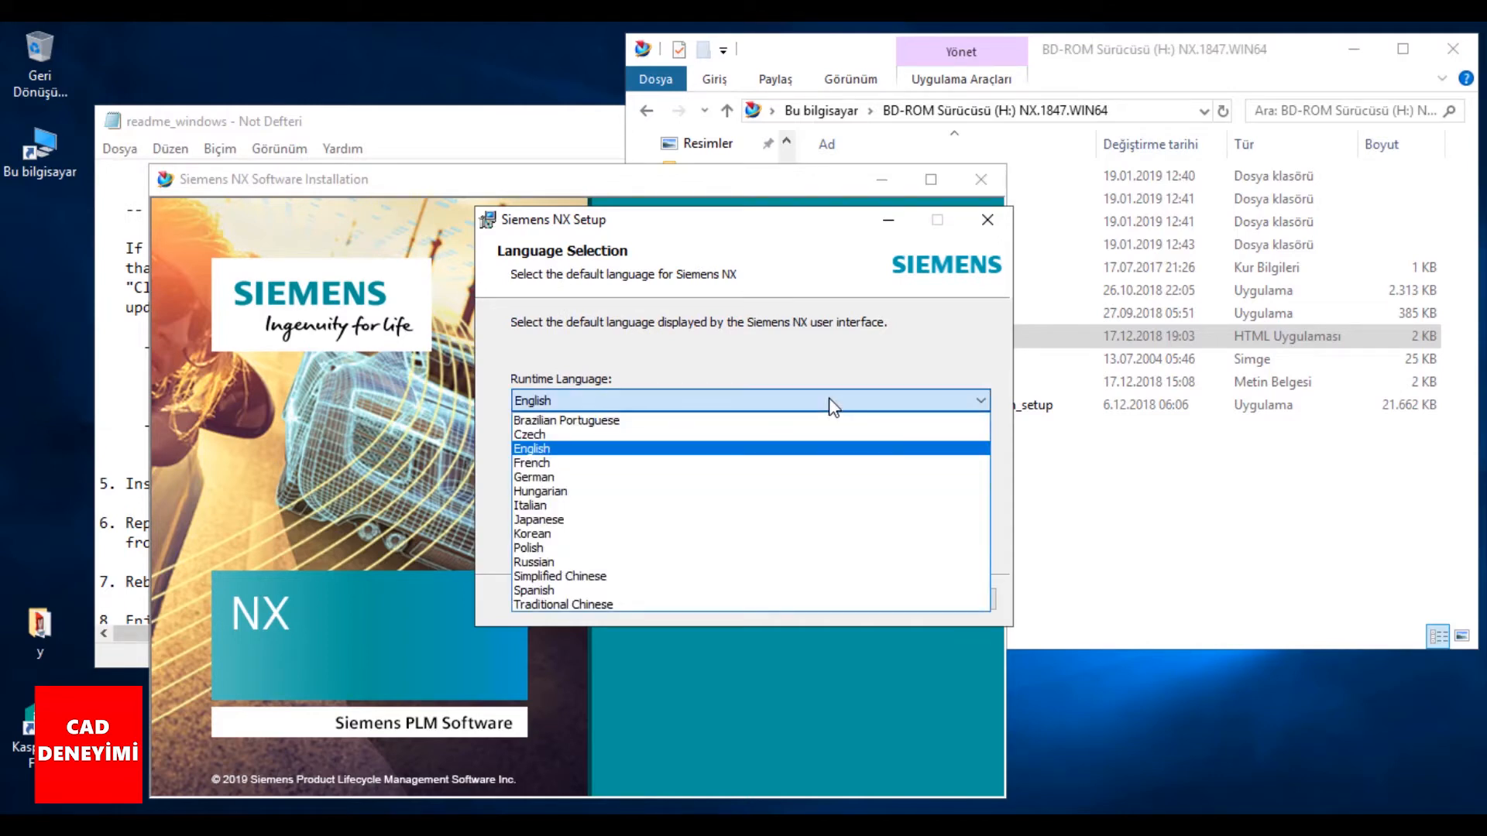
pyautogui.click(831, 403)
pyautogui.click(853, 598)
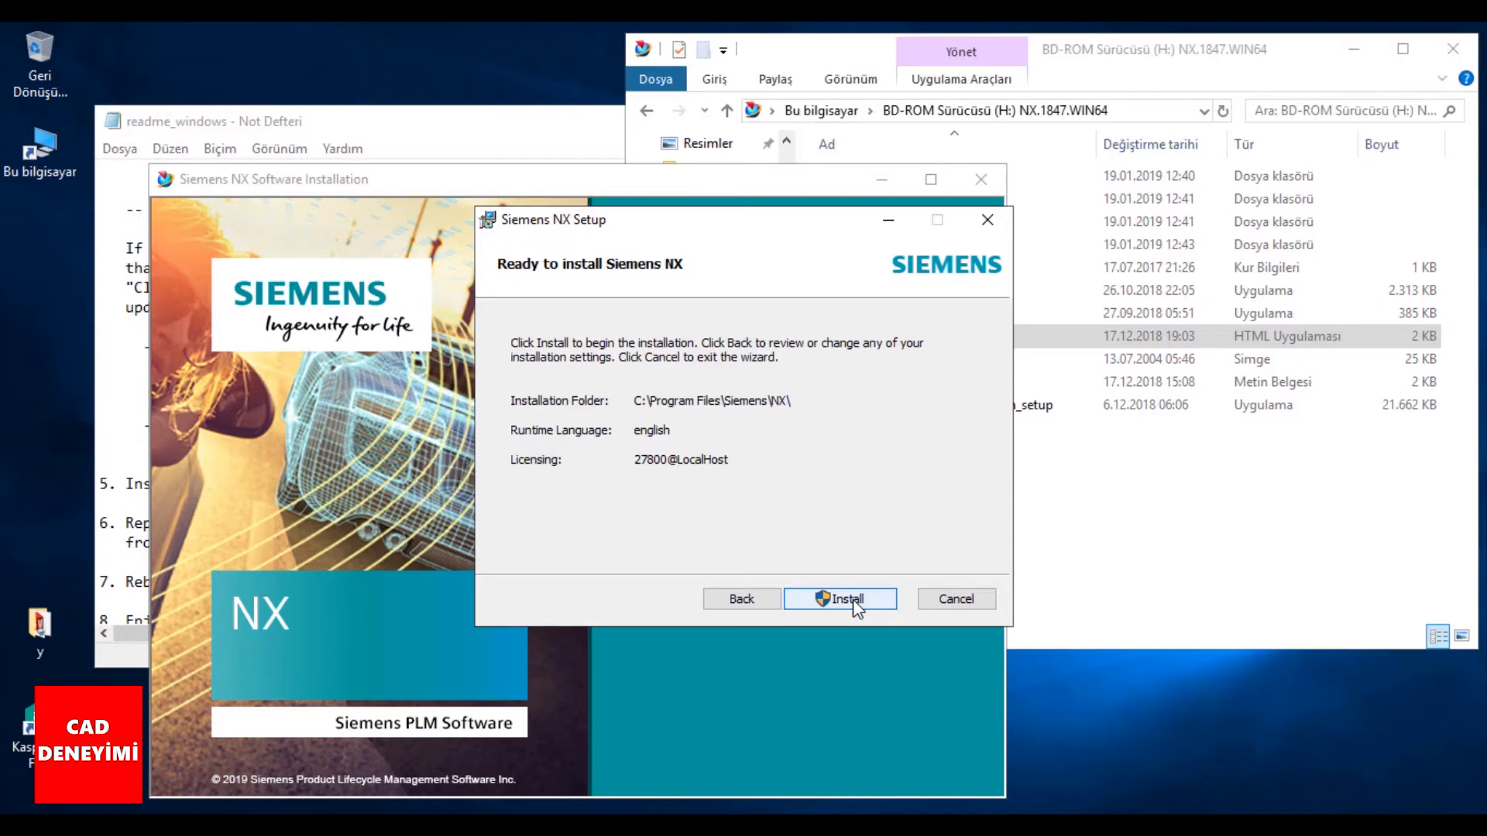
pyautogui.click(854, 601)
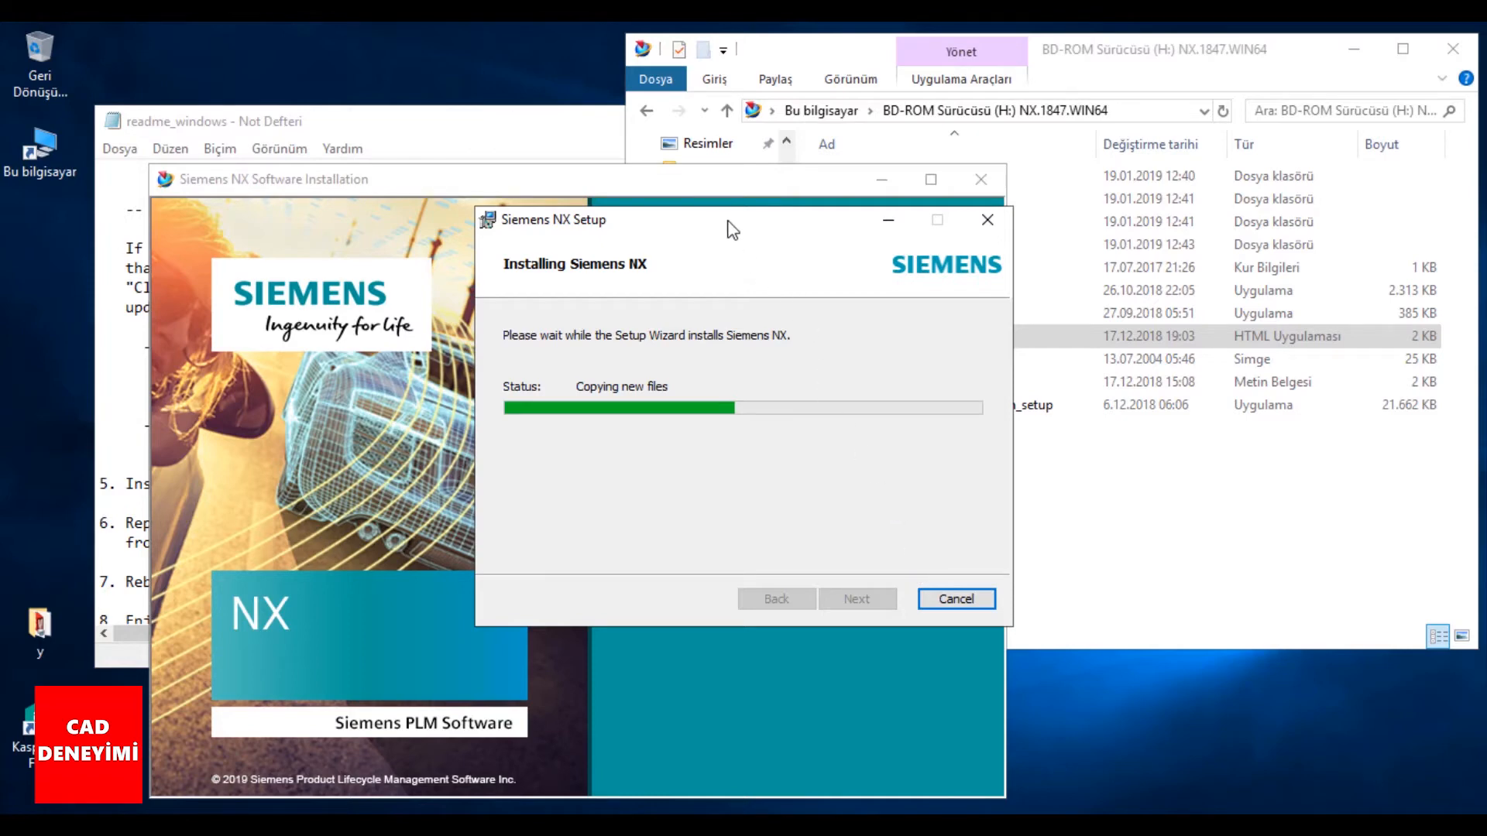
# - Move the setup wizard and the installation launcher apart, and finish the wizard once the installation completes
pyautogui.moveTo(730, 224); pyautogui.dragTo(1185, 392)
pyautogui.moveTo(695, 191); pyautogui.dragTo(564, 190)
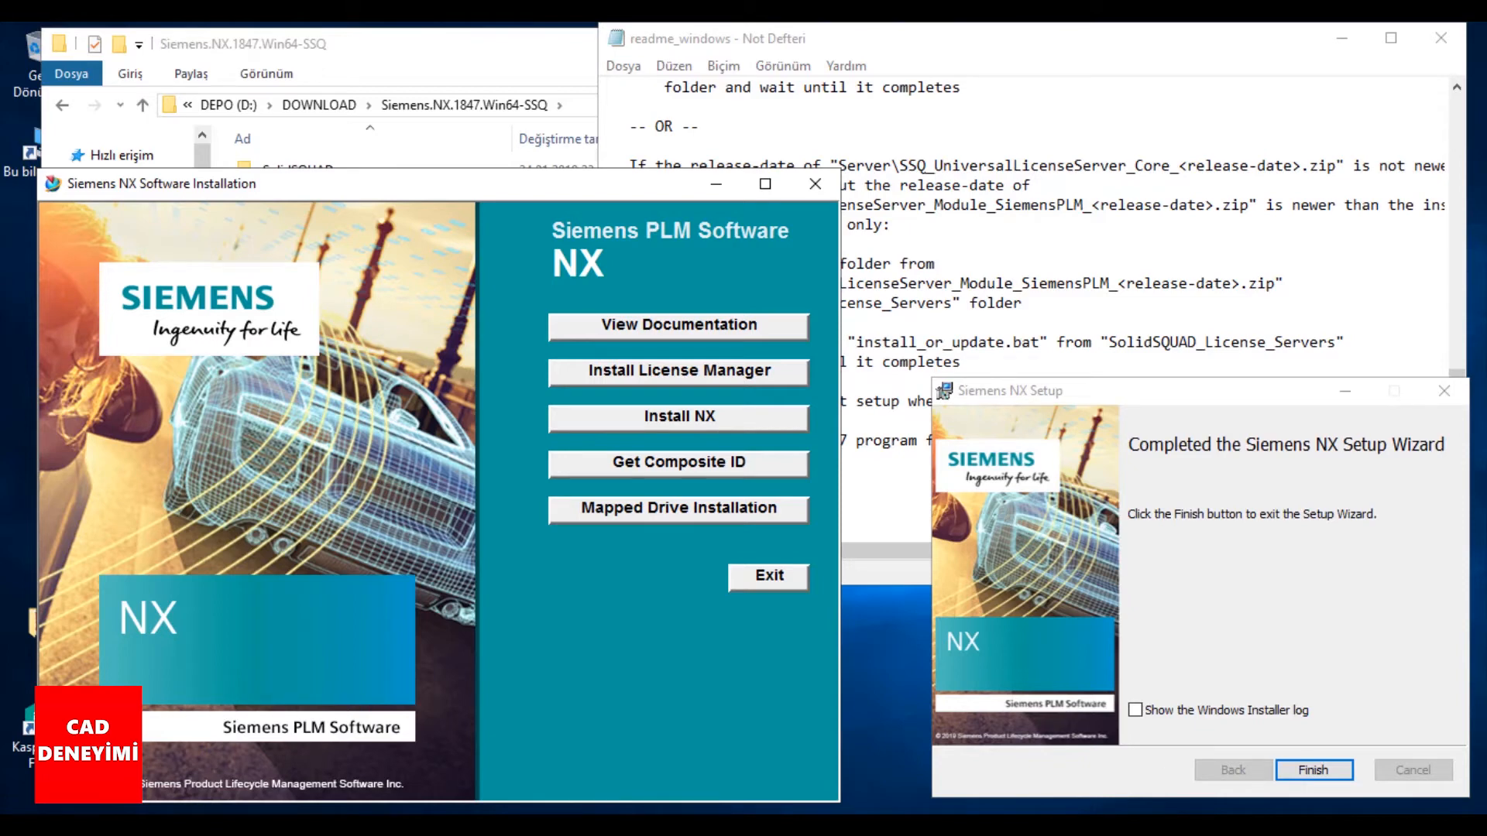
pyautogui.click(1315, 771)
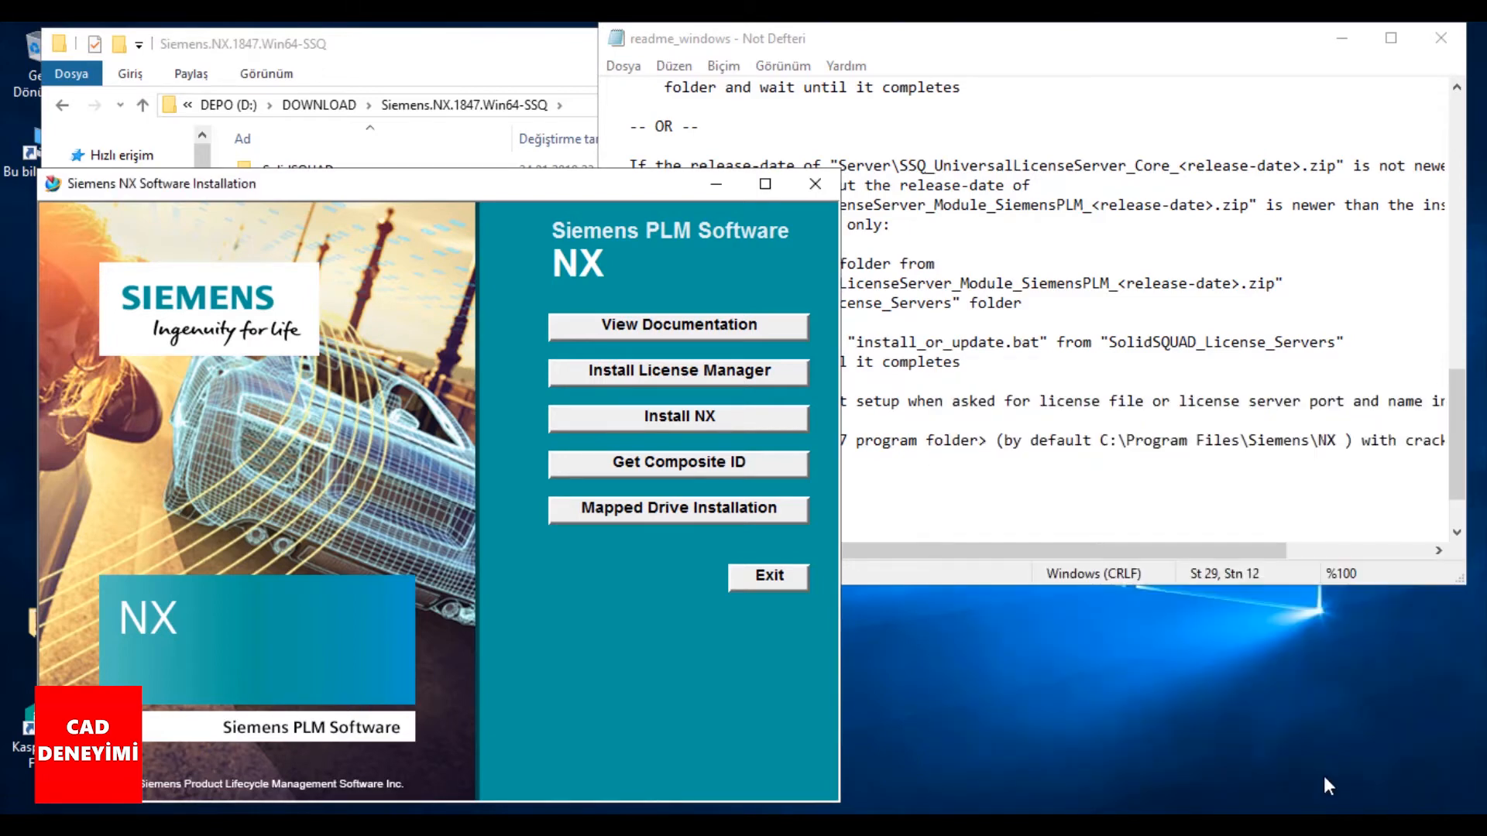
# - Check the readme's replacement instruction and copy all folders from Client\NX inside the extracted _SolidSQUAD_ folder
pyautogui.click(1032, 497)
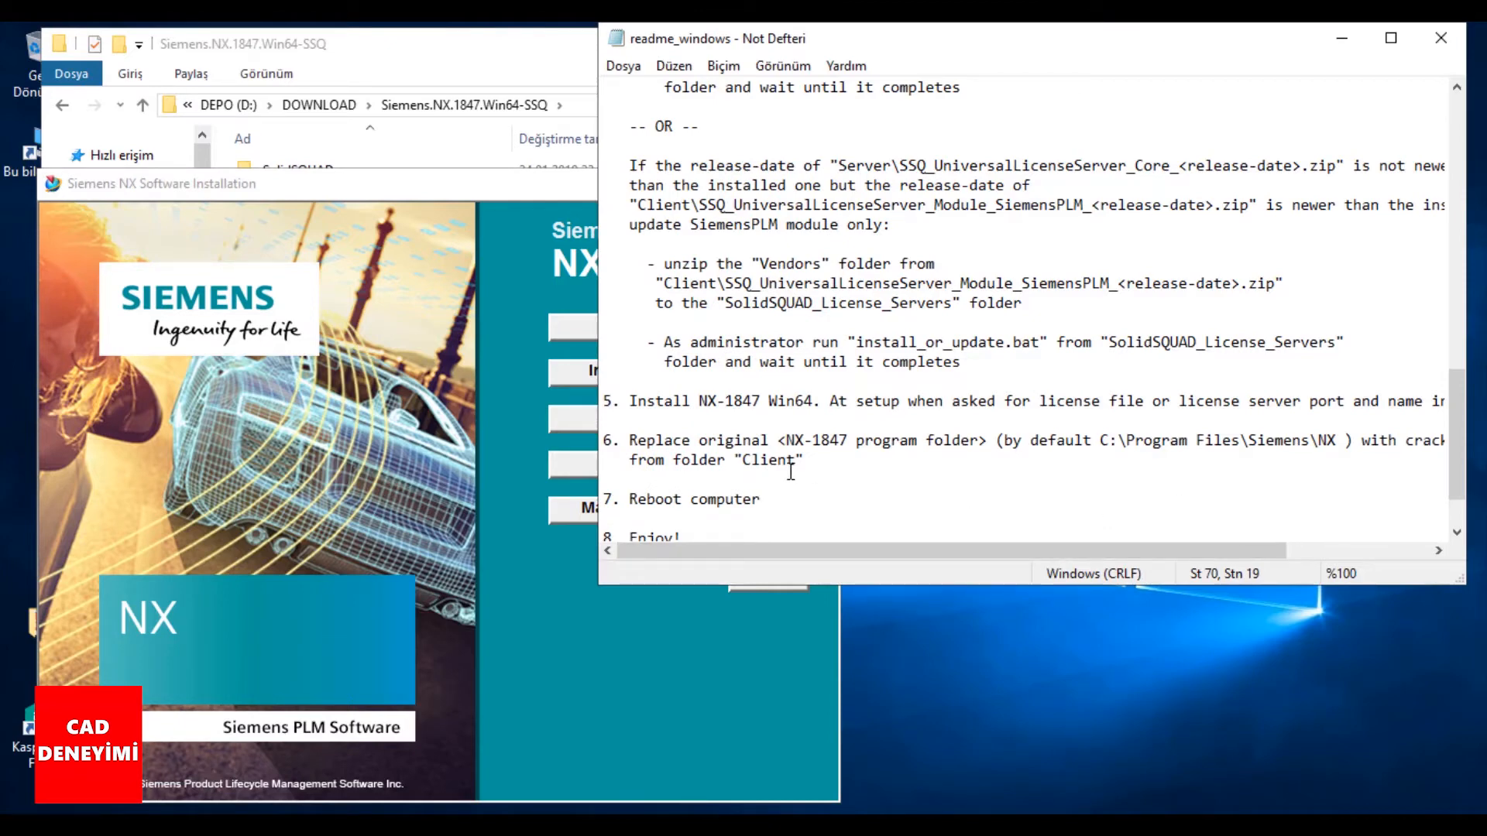
pyautogui.click(495, 42)
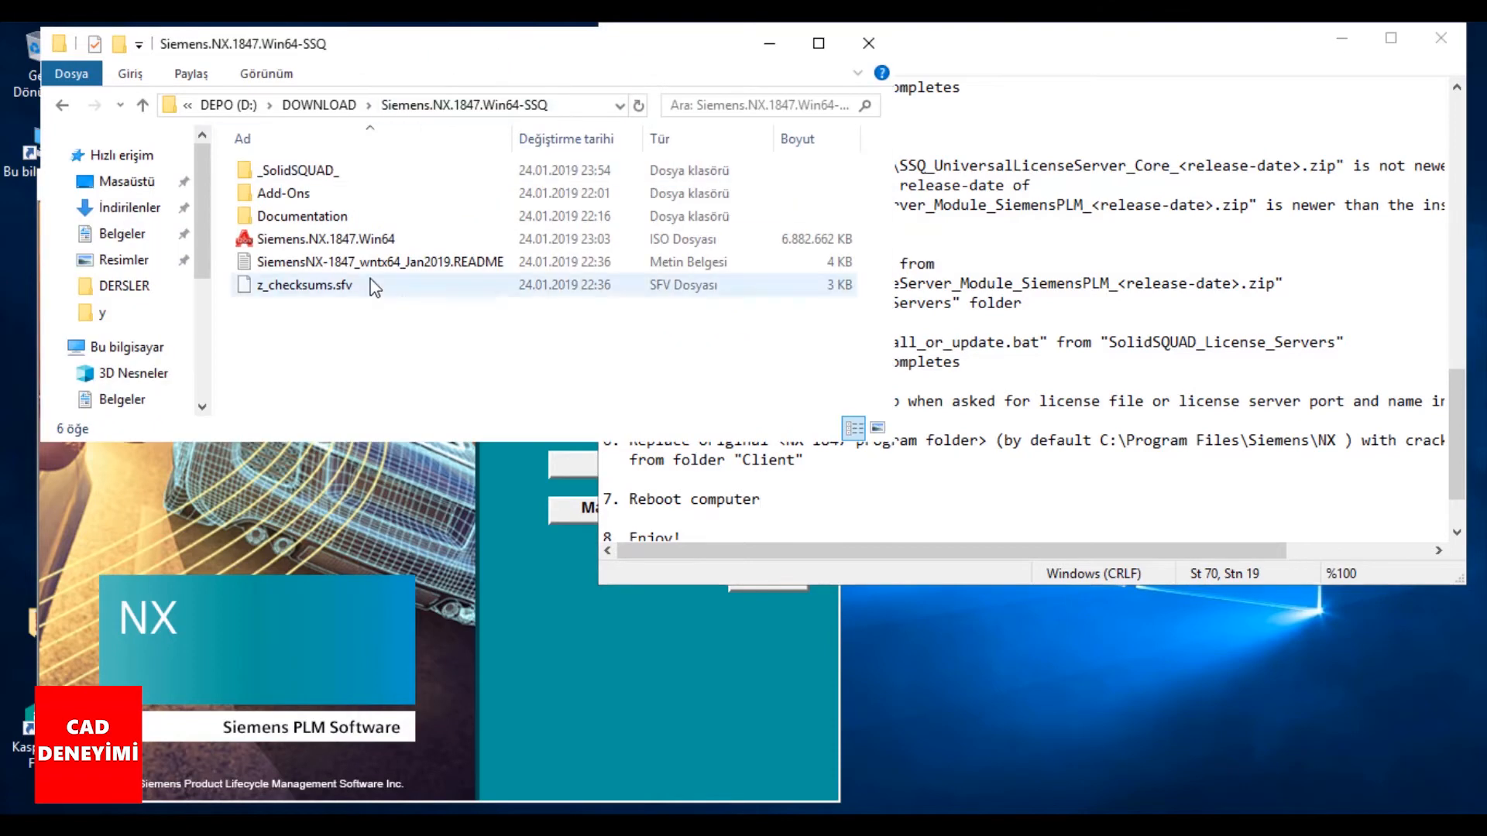
pyautogui.doubleClick(301, 171)
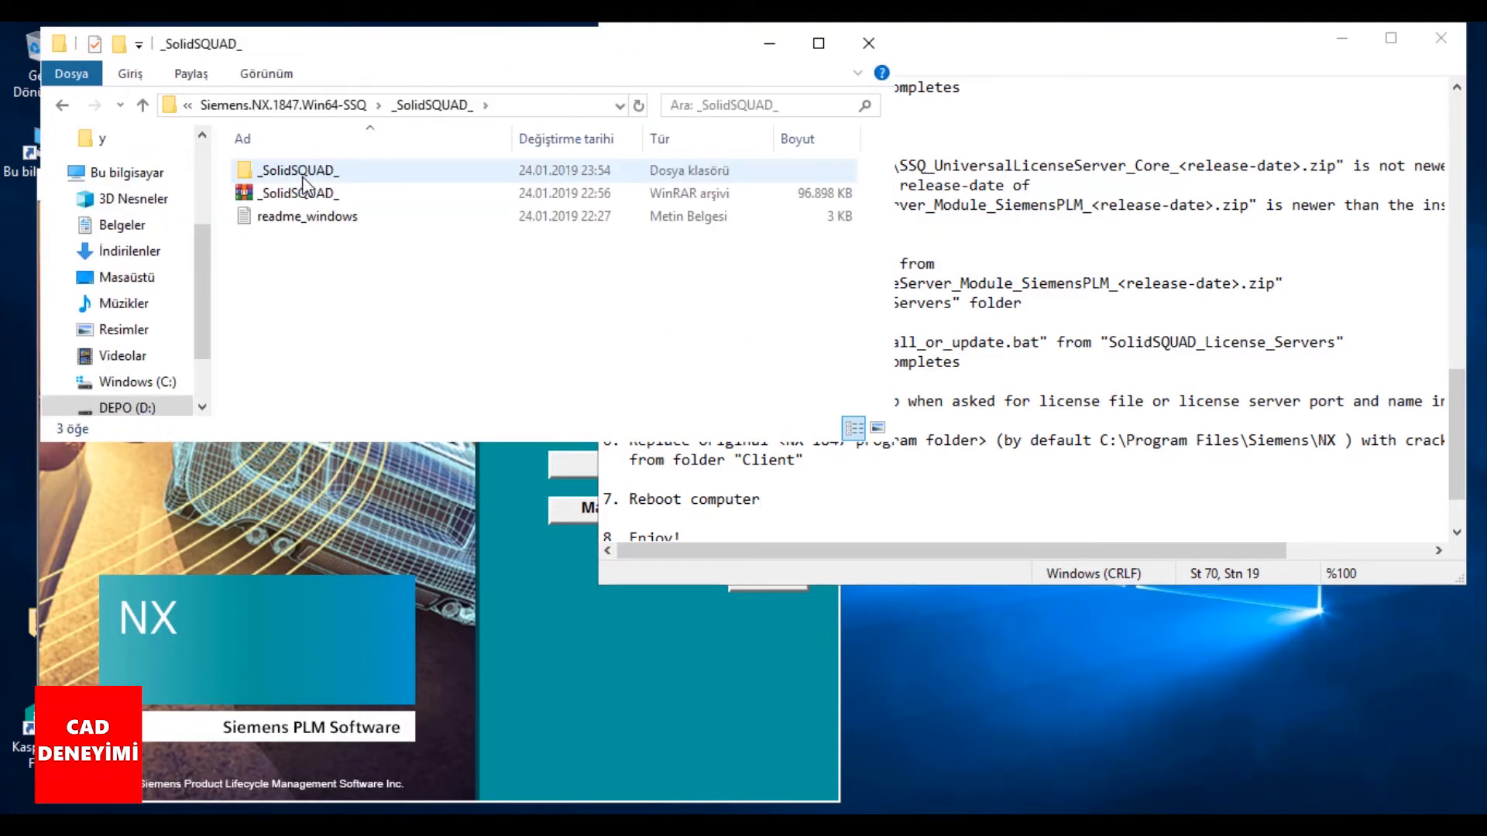
pyautogui.doubleClick(303, 173)
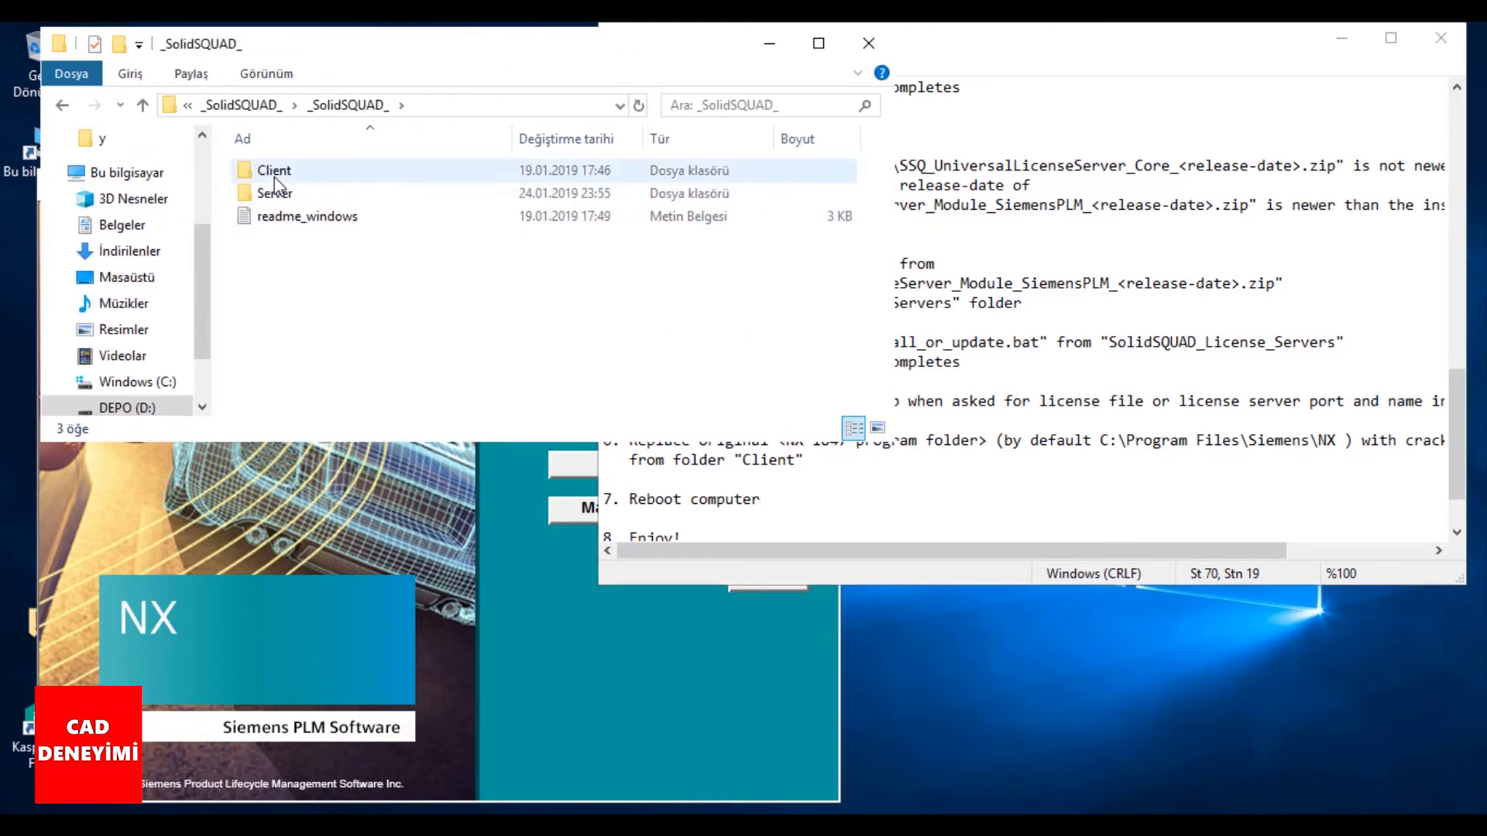
pyautogui.doubleClick(275, 175)
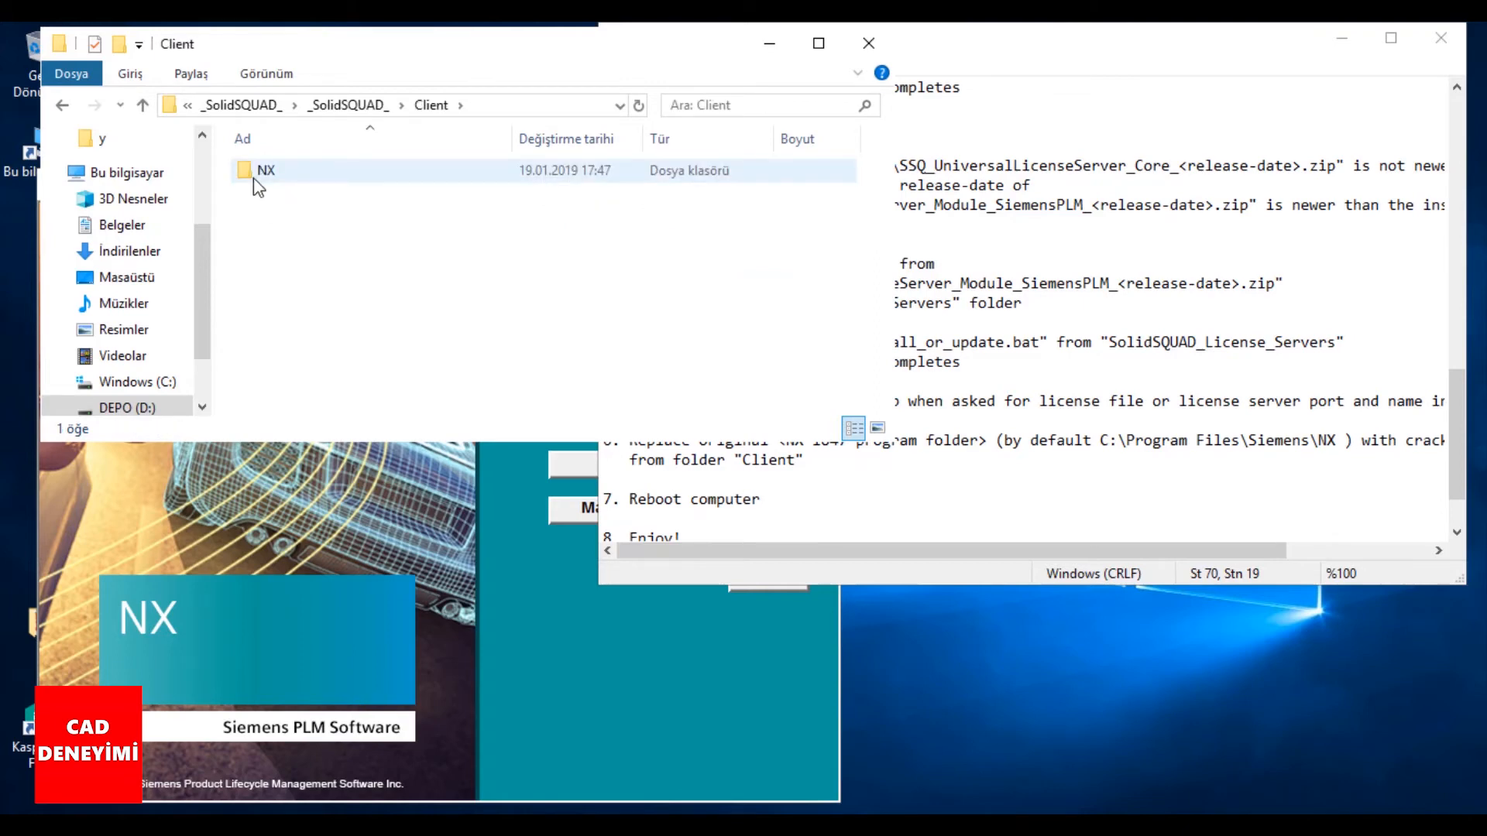
pyautogui.doubleClick(253, 178)
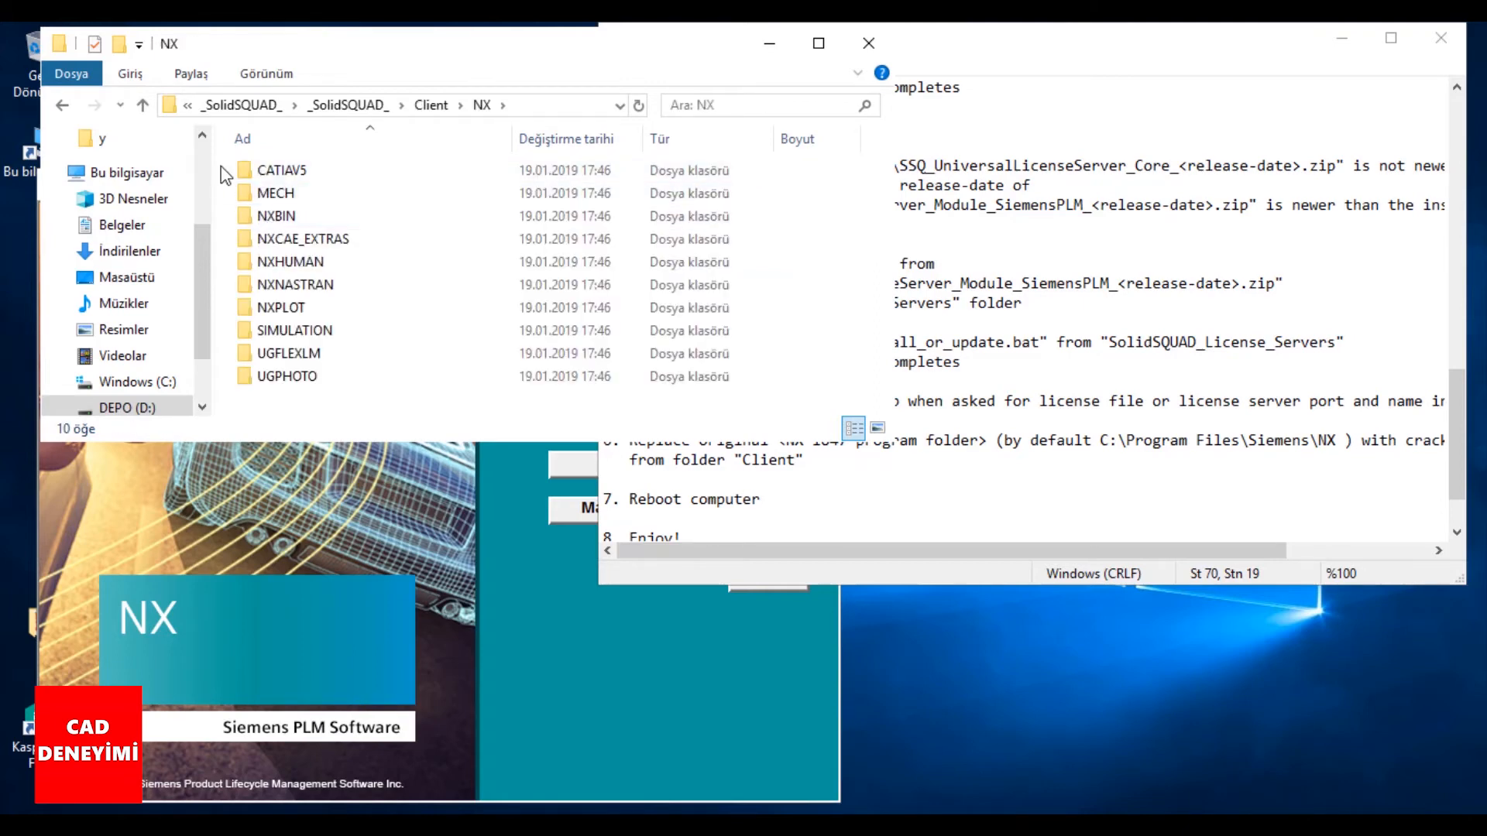
pyautogui.moveTo(221, 166); pyautogui.dragTo(342, 380)
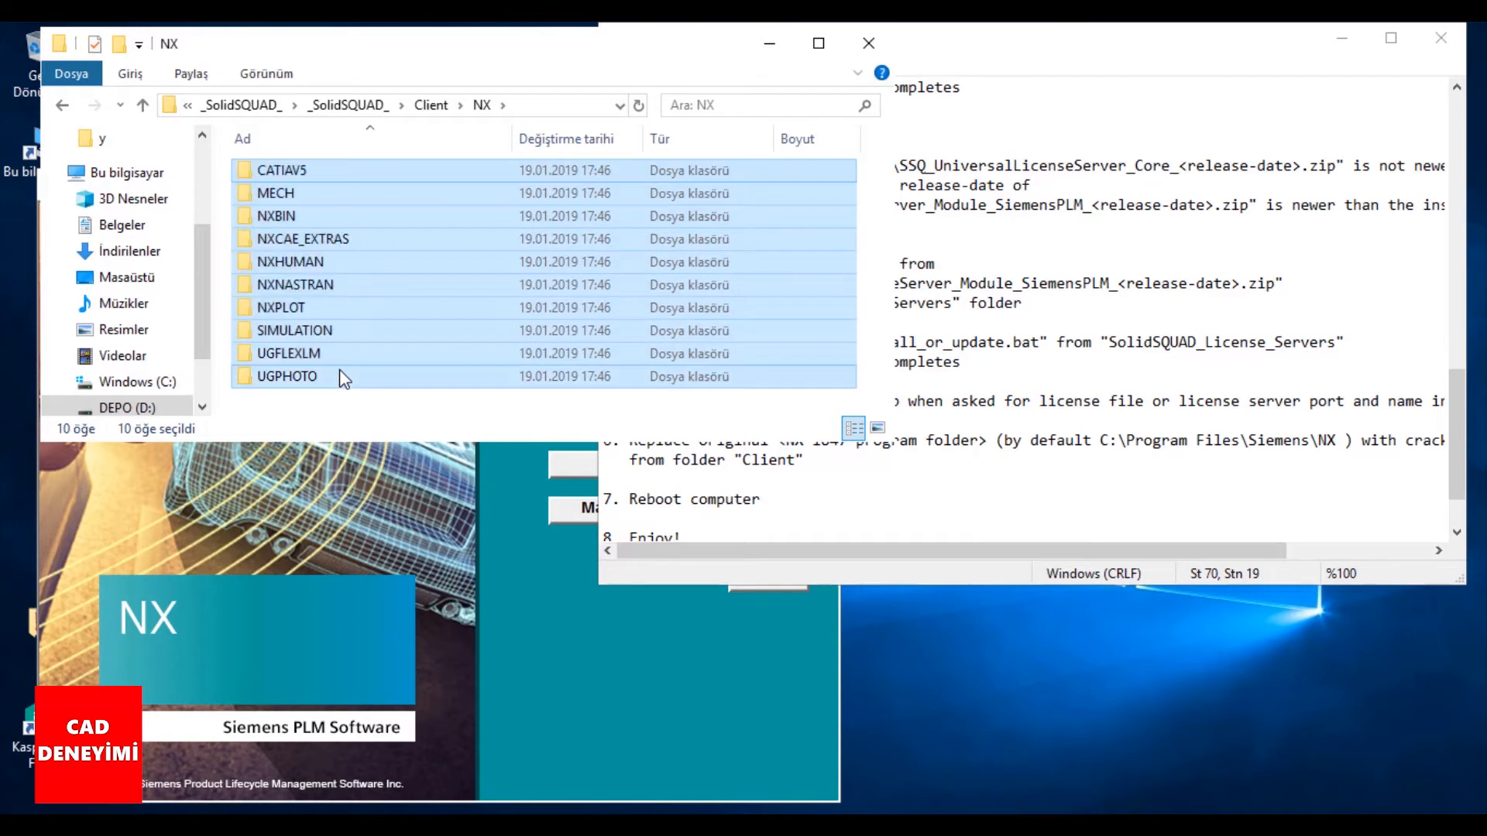
pyautogui.rightClick(341, 375)
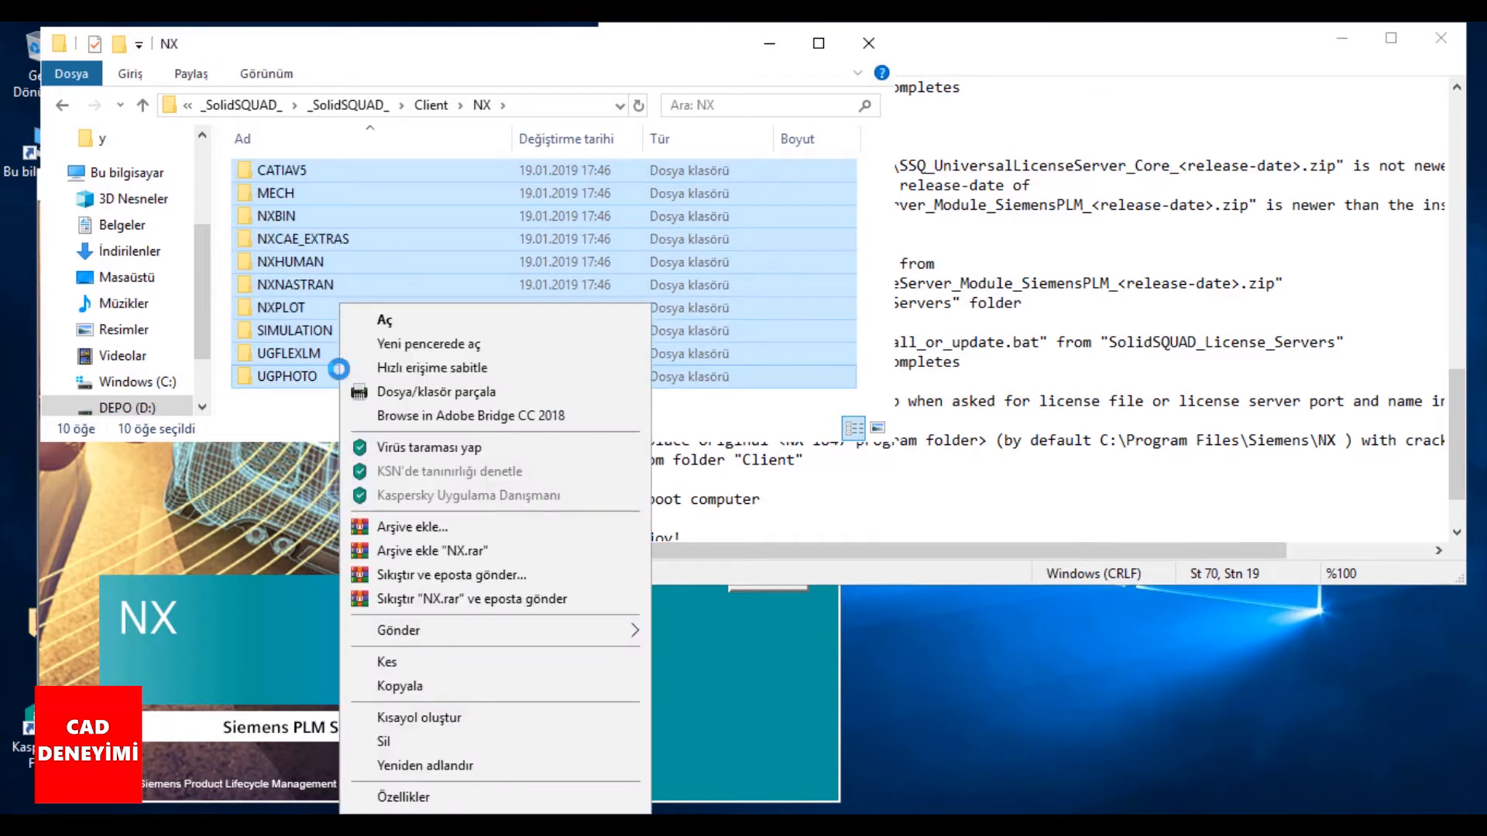
pyautogui.click(417, 690)
# - Paste the copied folders into C:\Program Files\Siemens\NX, replacing the existing files, and close the folder and readme windows
pyautogui.click(124, 382)
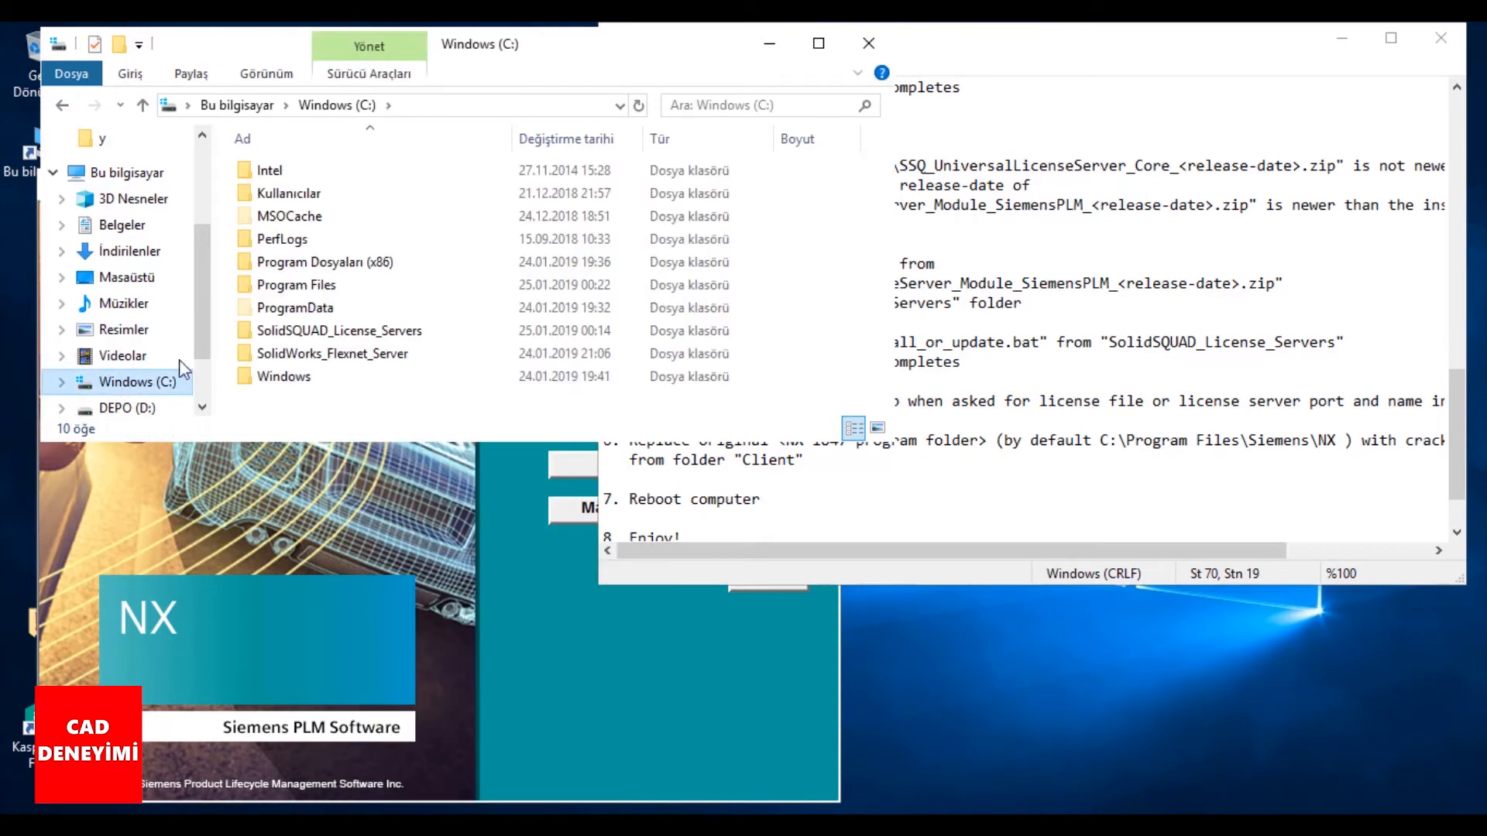
pyautogui.doubleClick(281, 288)
pyautogui.scroll(-3, 297, 384)
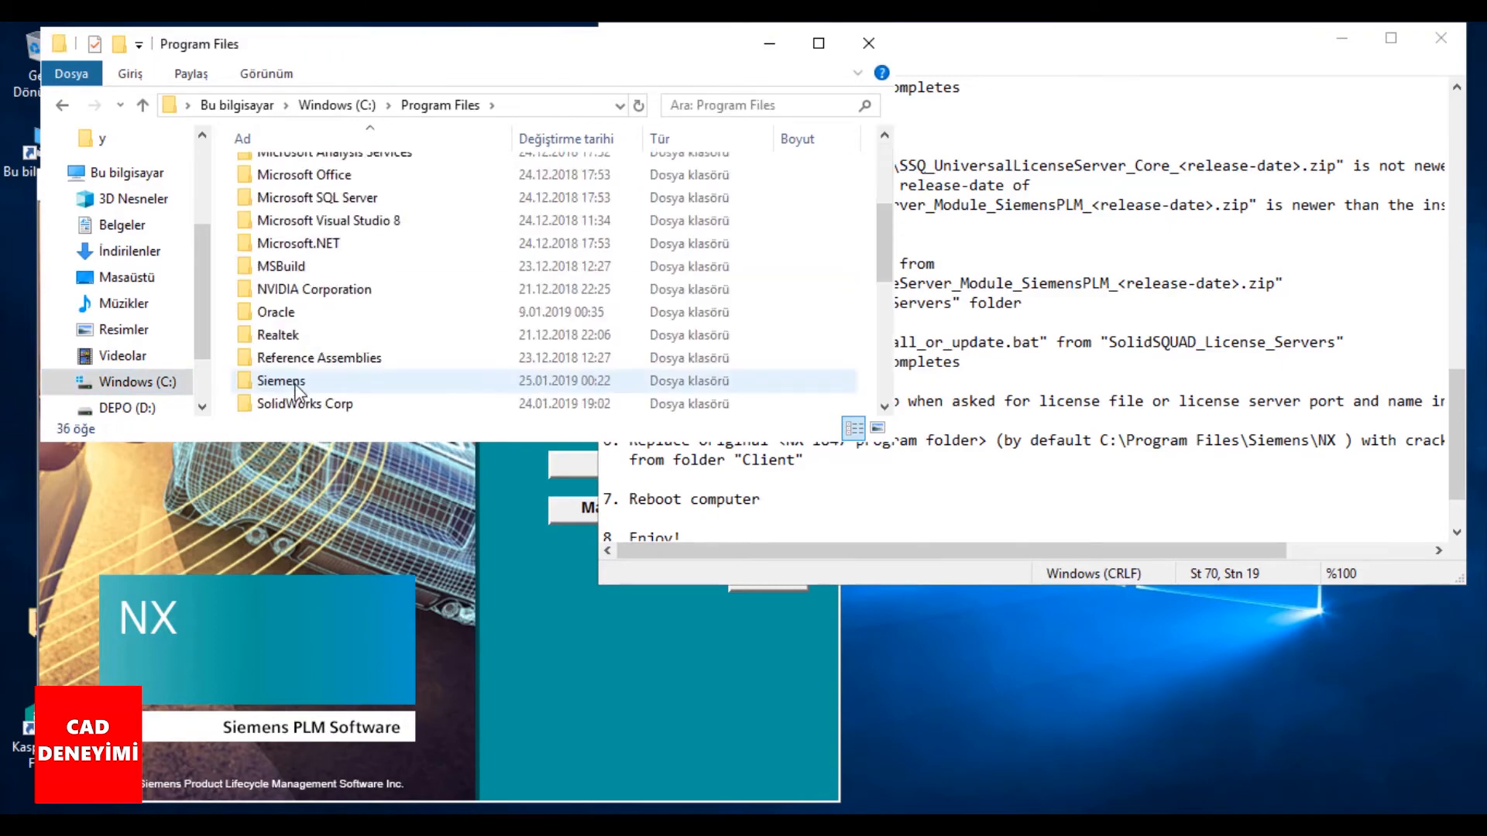
pyautogui.doubleClick(296, 384)
pyautogui.doubleClick(254, 170)
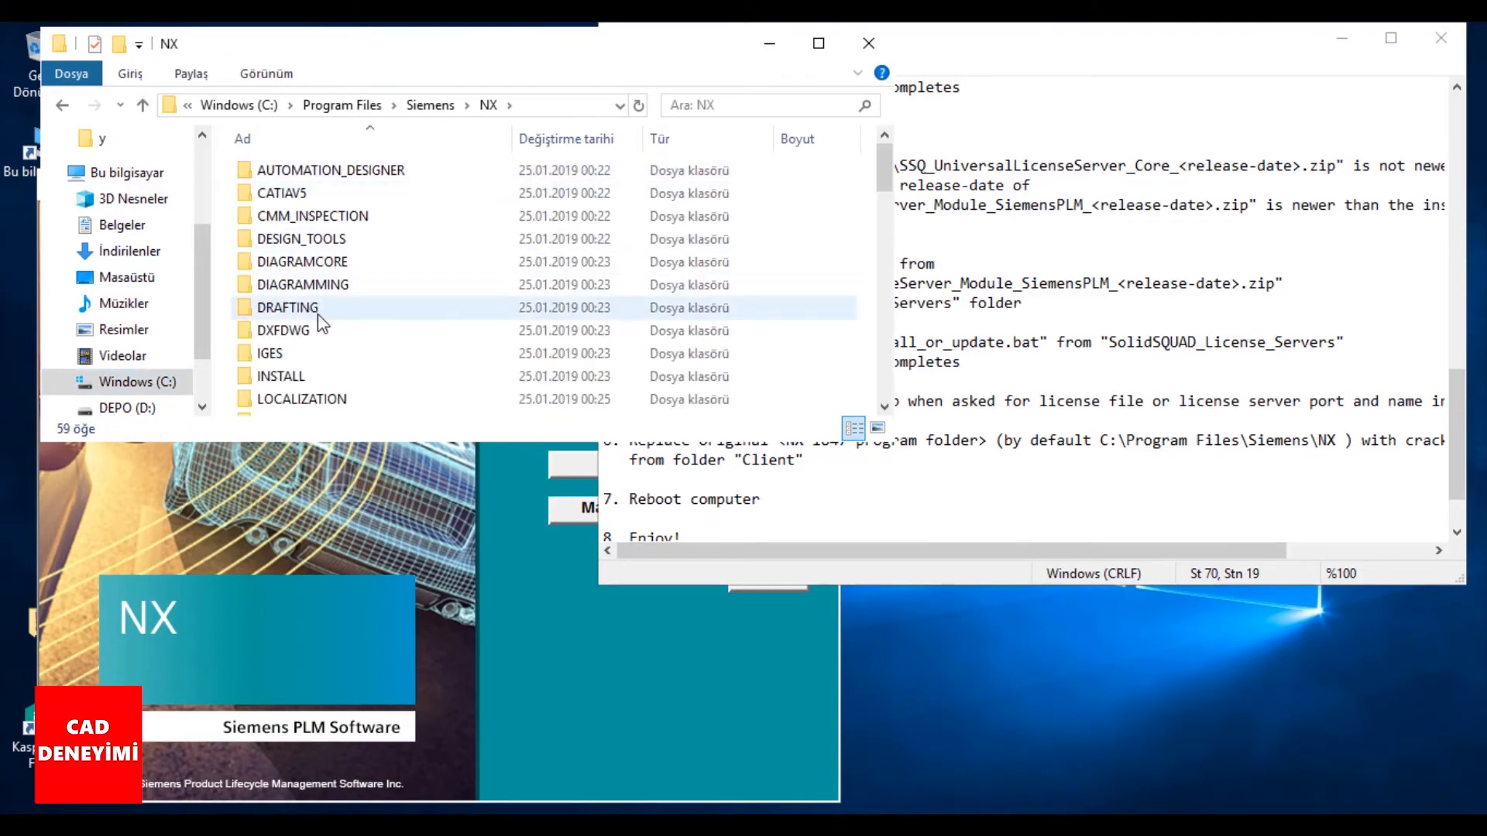
pyautogui.rightClick(863, 346)
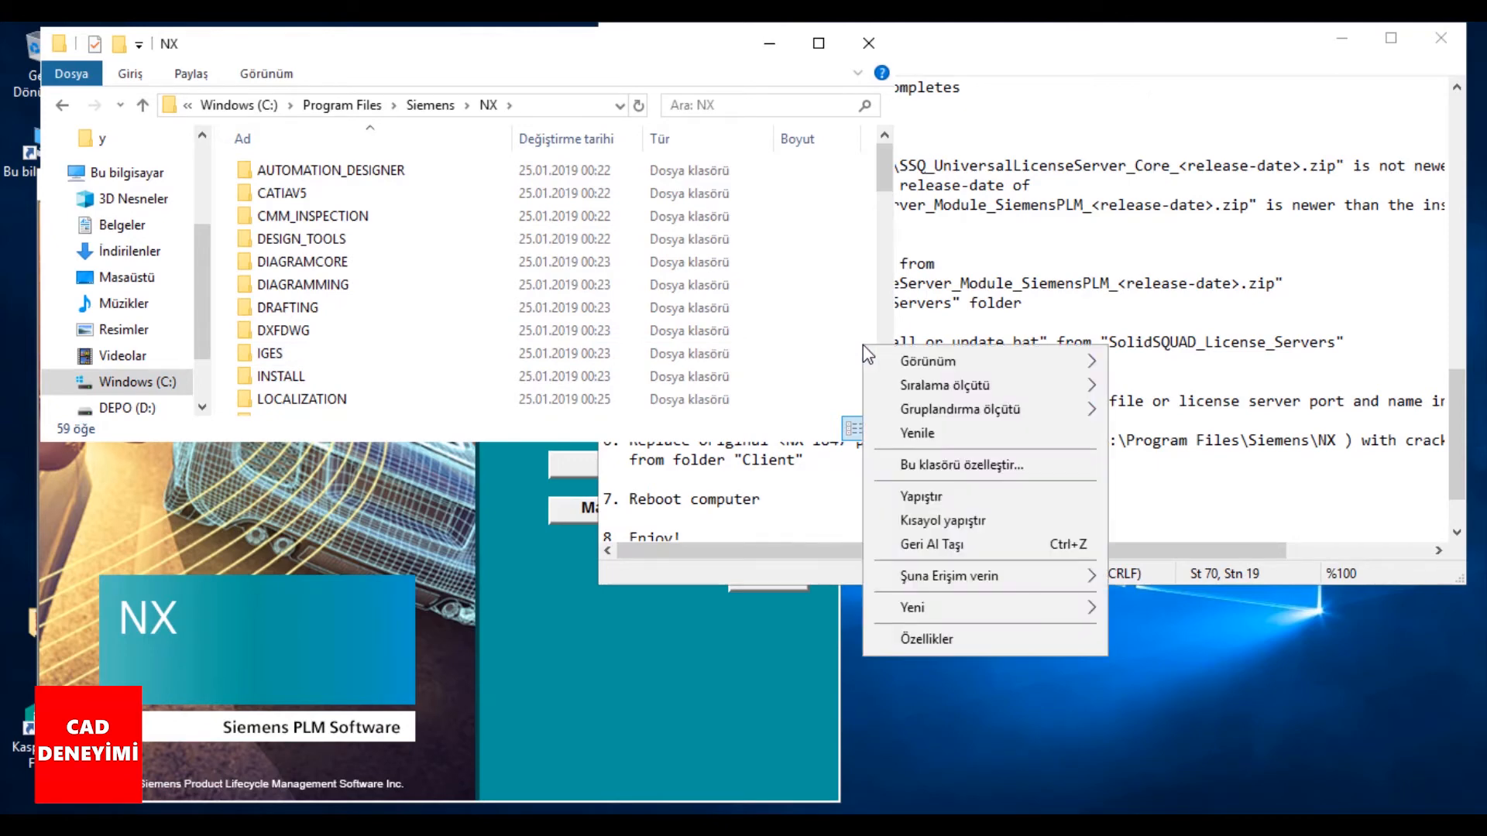
pyautogui.click(914, 497)
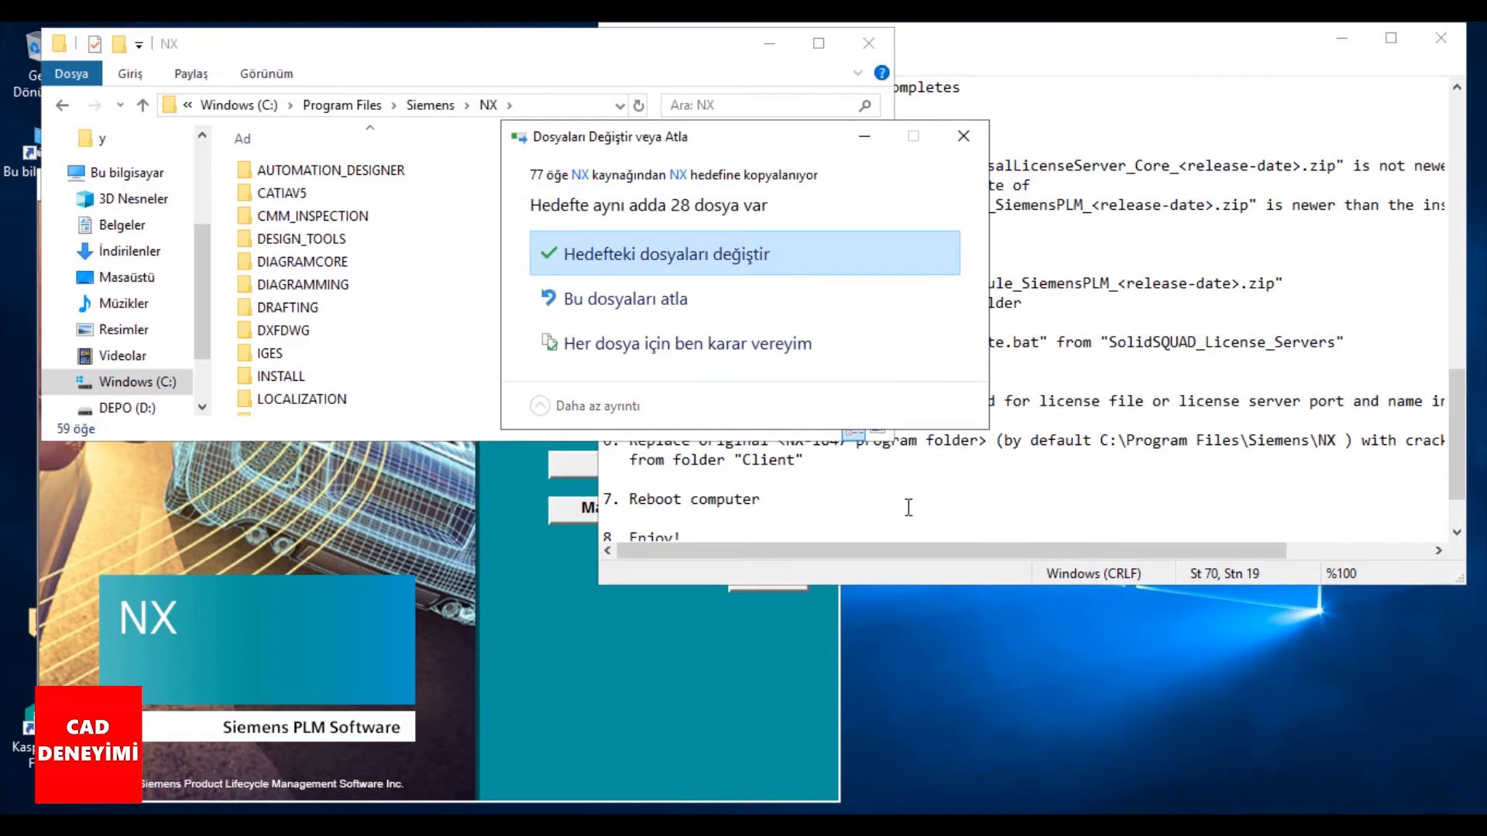
pyautogui.click(742, 254)
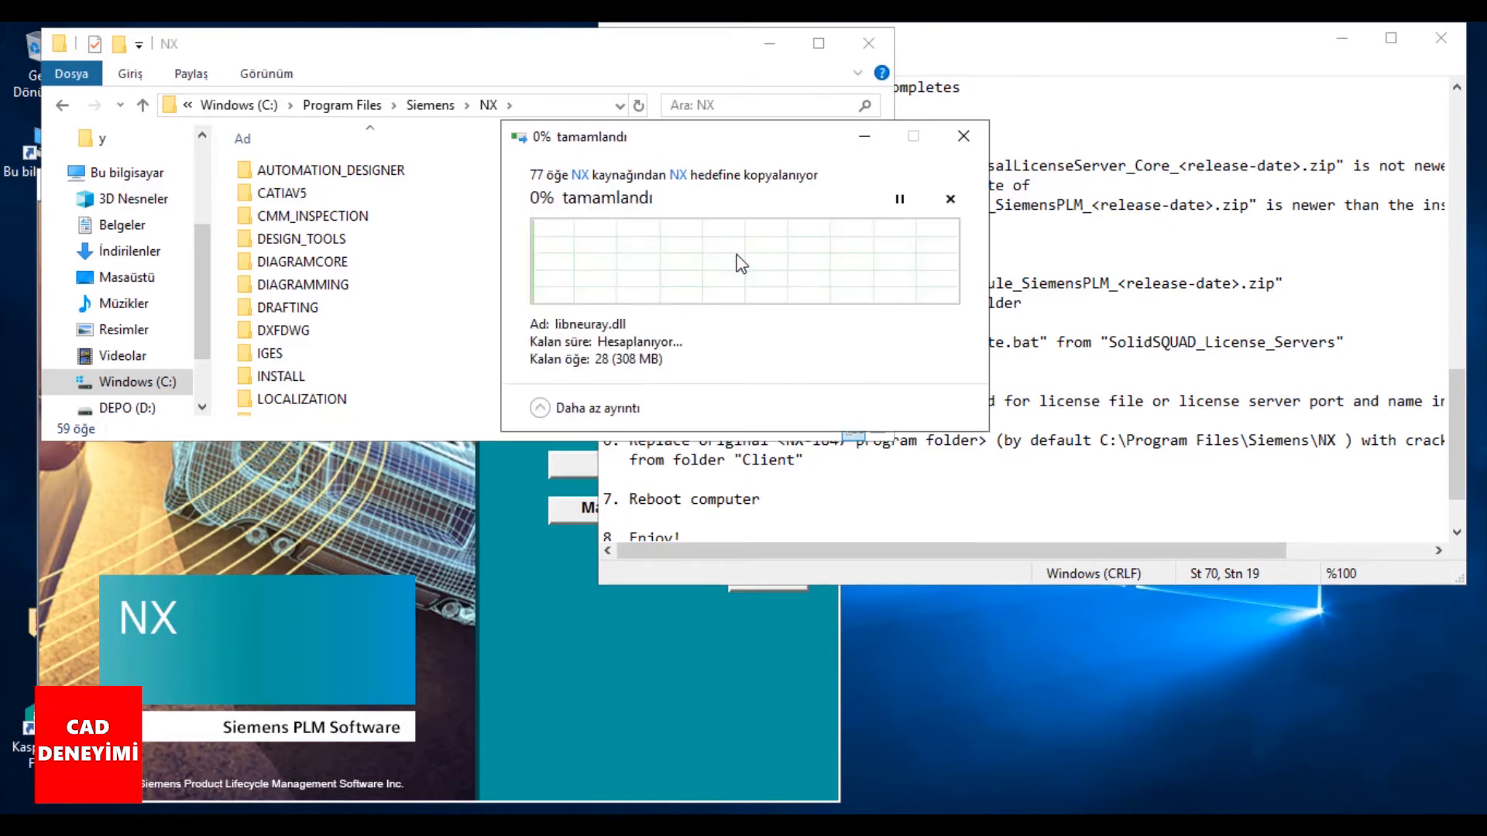
pyautogui.click(673, 290)
pyautogui.click(696, 322)
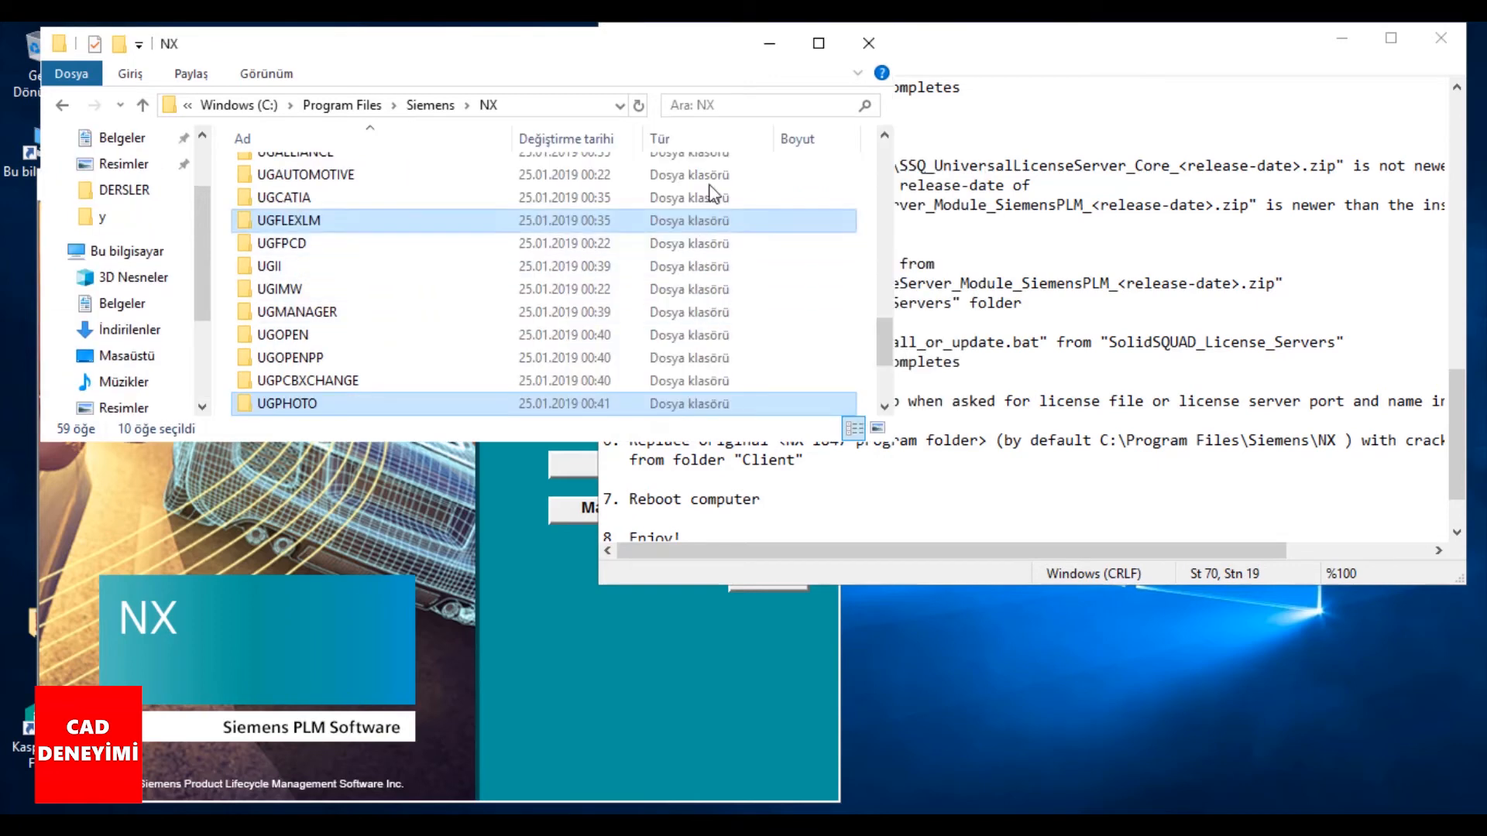
pyautogui.click(869, 45)
pyautogui.click(1440, 37)
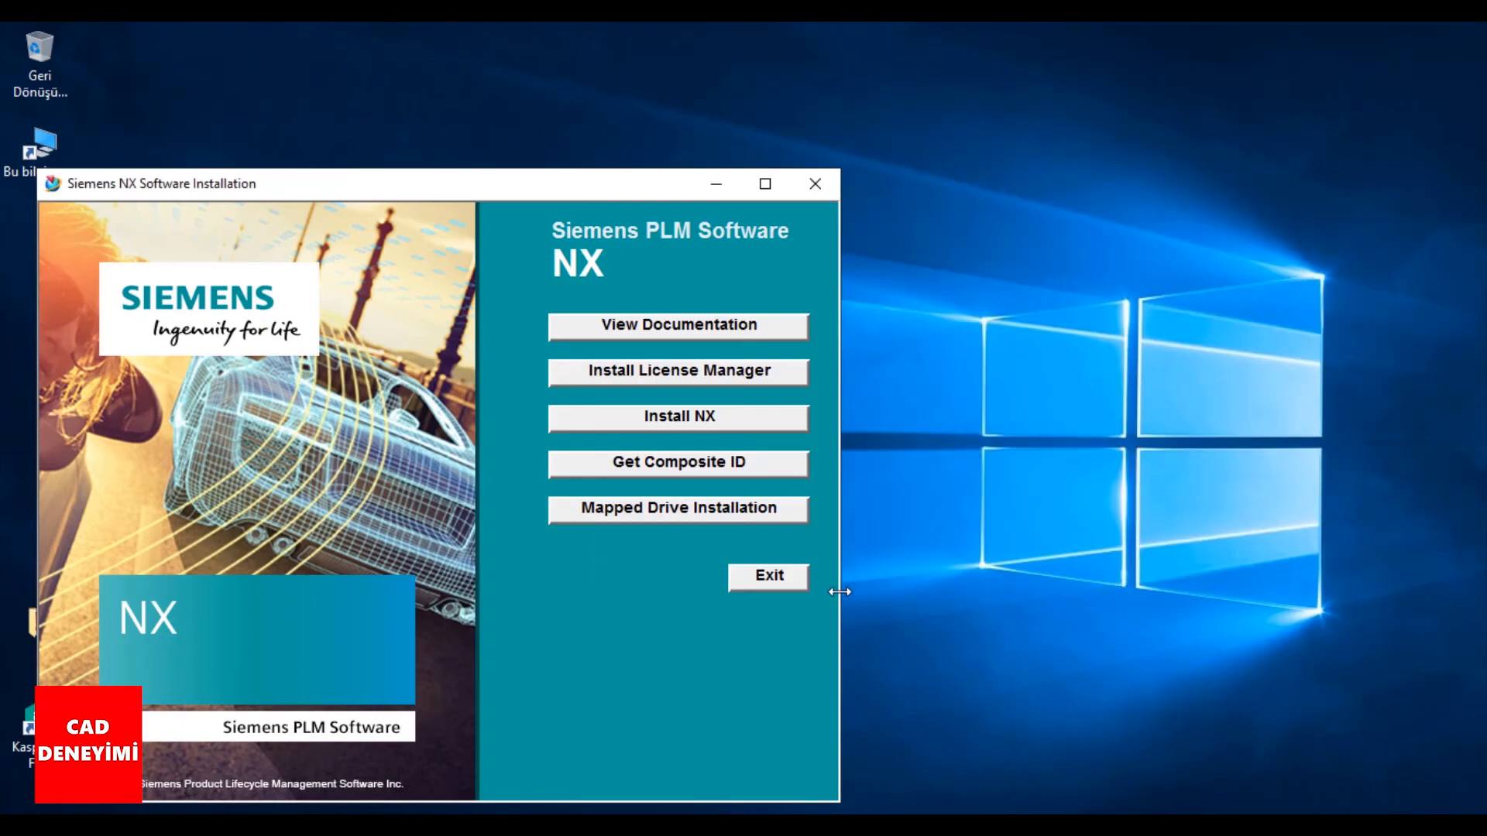
# - Exit the Siemens NX installation launcher and restart the computer
pyautogui.click(765, 586)
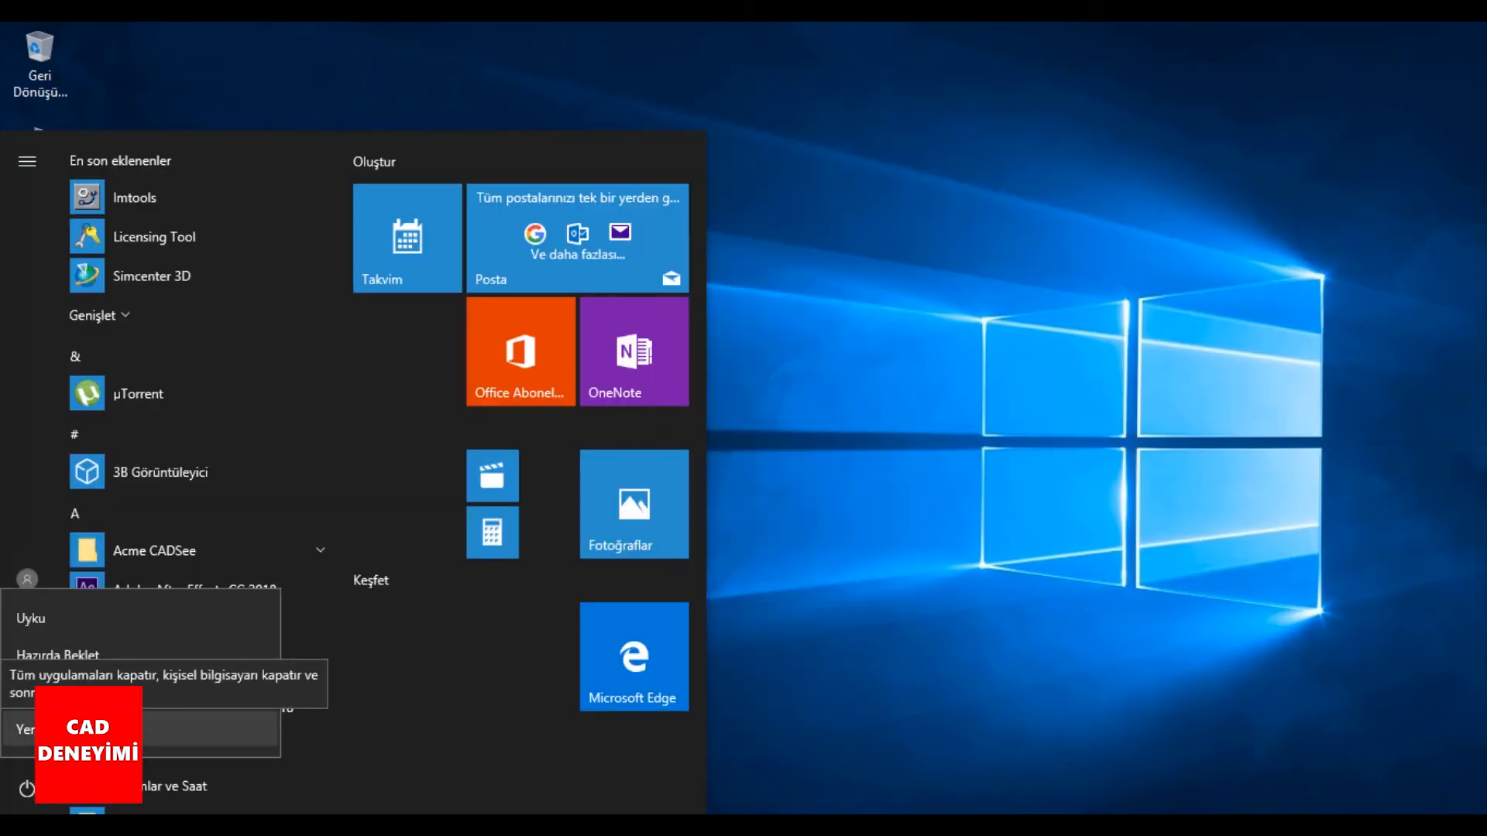
pyautogui.click(78, 729)
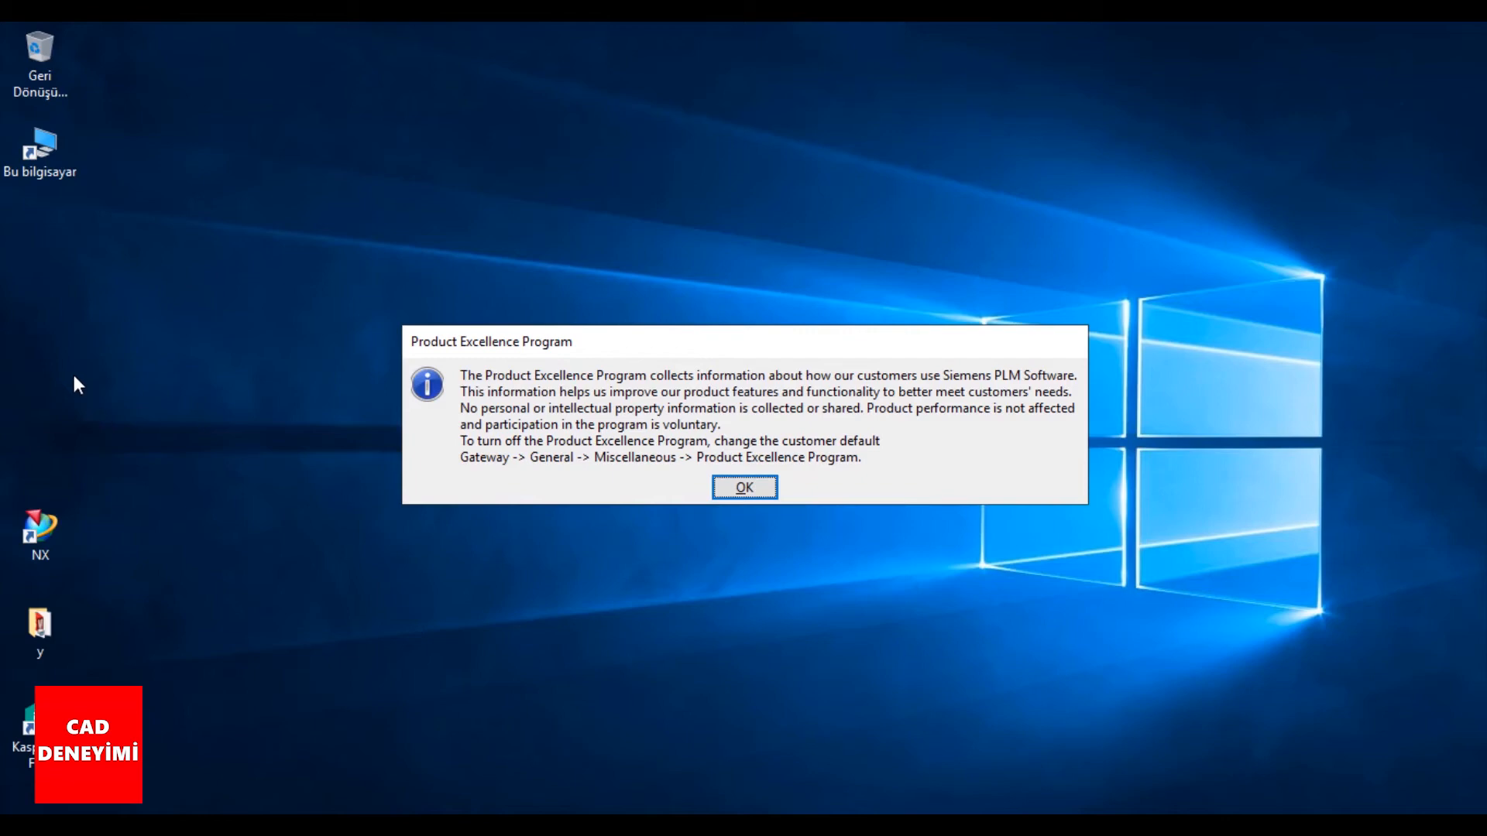
# - Switch to NX, dismiss the Product Excellence Program notice, and create model1.prt from the millimetre Model template, closing the Welcome Page
pyautogui.click(739, 488)
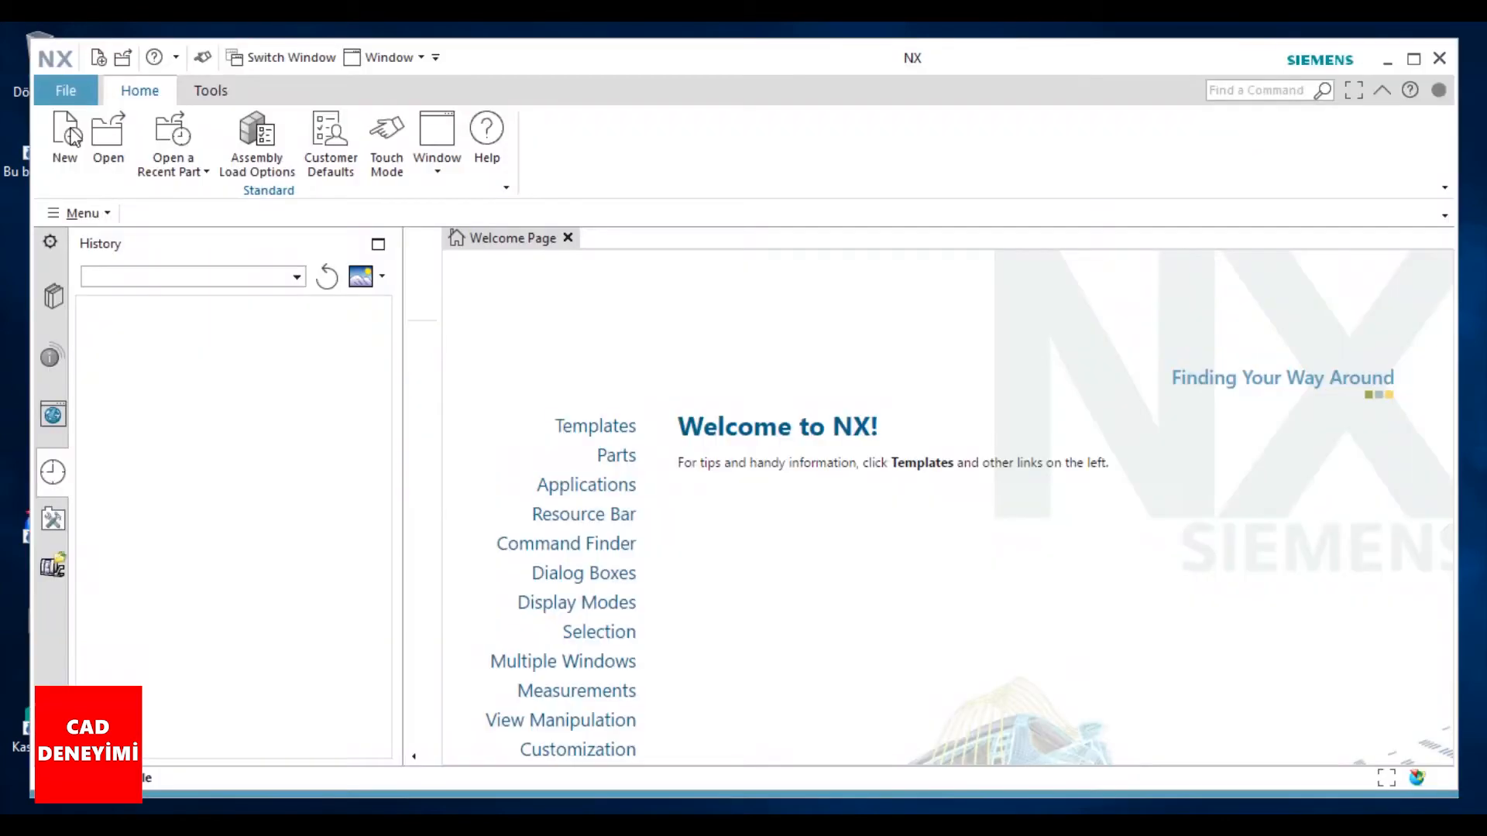
pyautogui.click(72, 136)
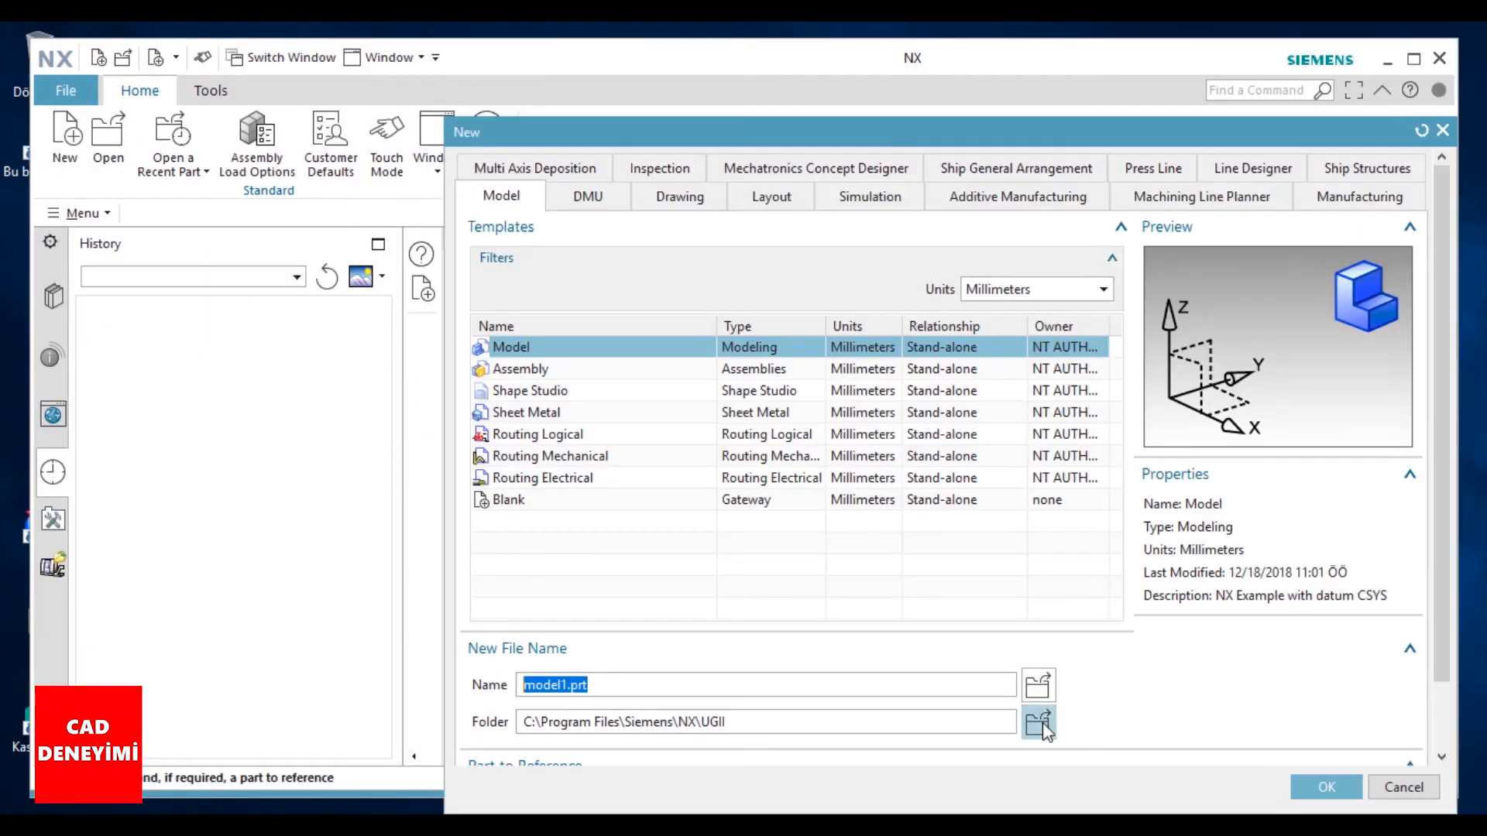
pyautogui.click(1331, 792)
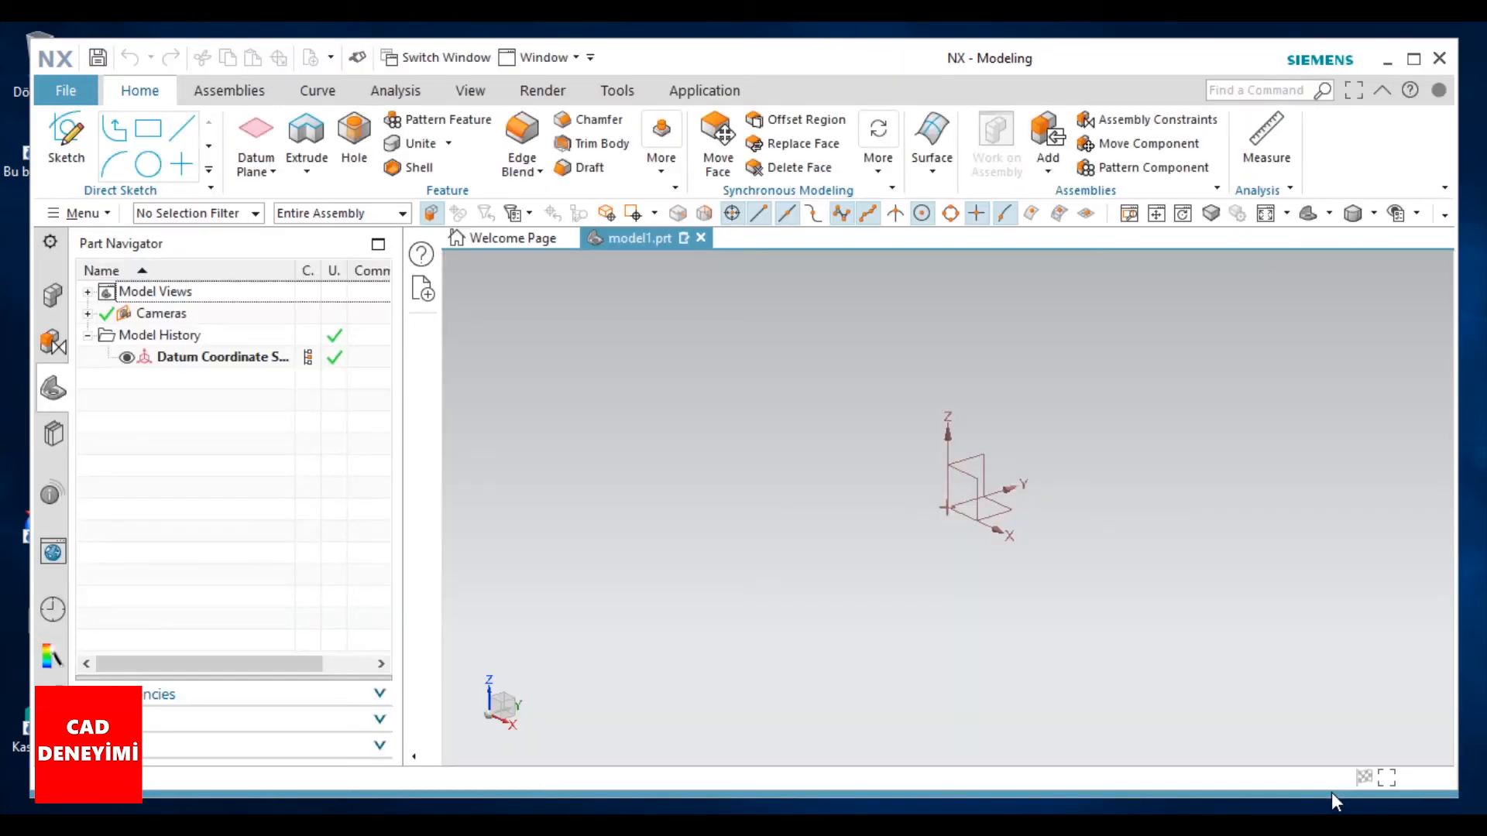
pyautogui.click(570, 238)
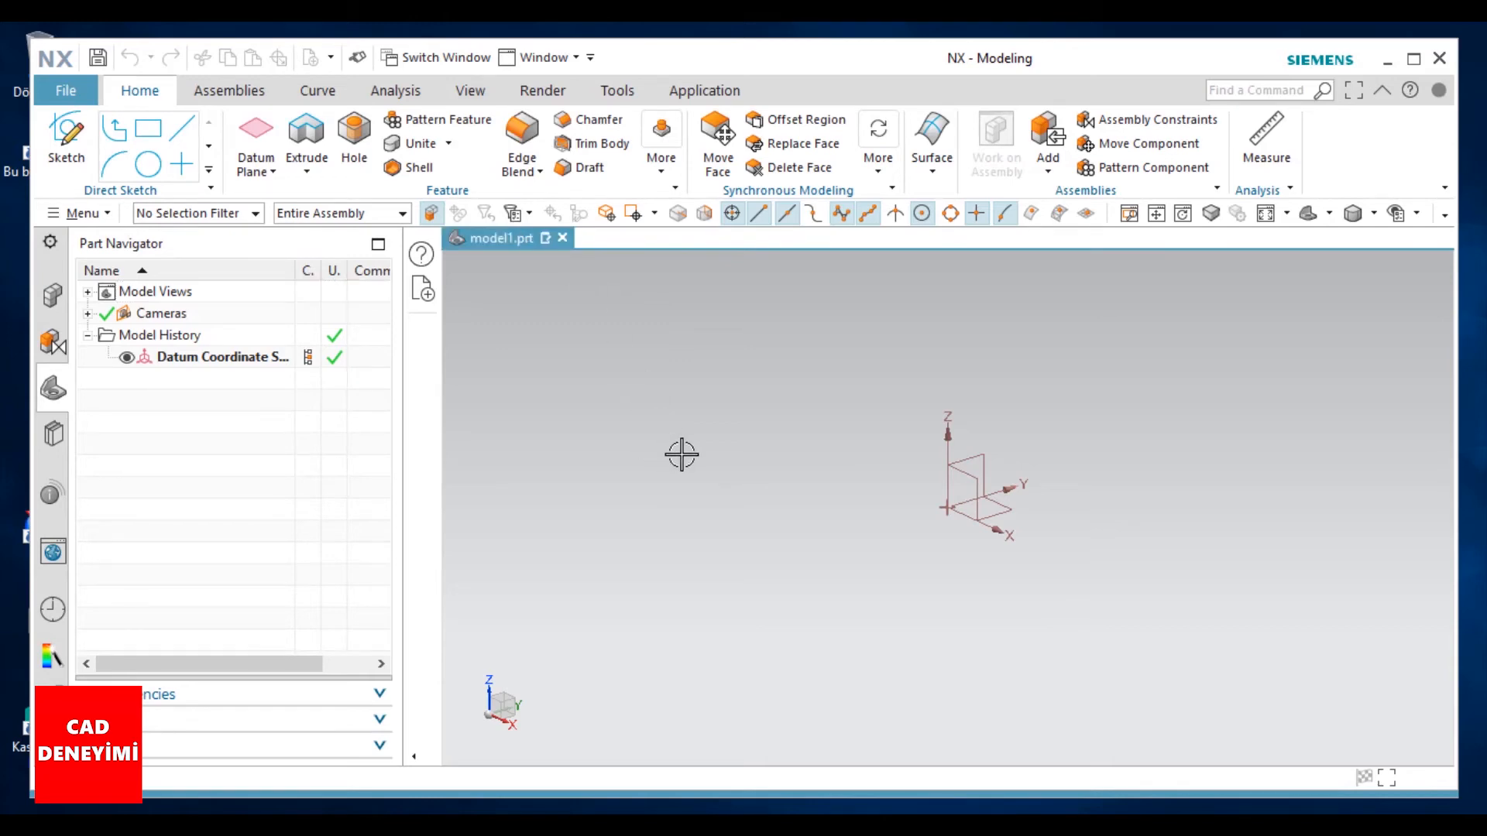
# - Sketch a rectangle about 135 mm wide and 70 mm high from the sketch origin on the XY plane and finish the sketch
pyautogui.click(71, 147)
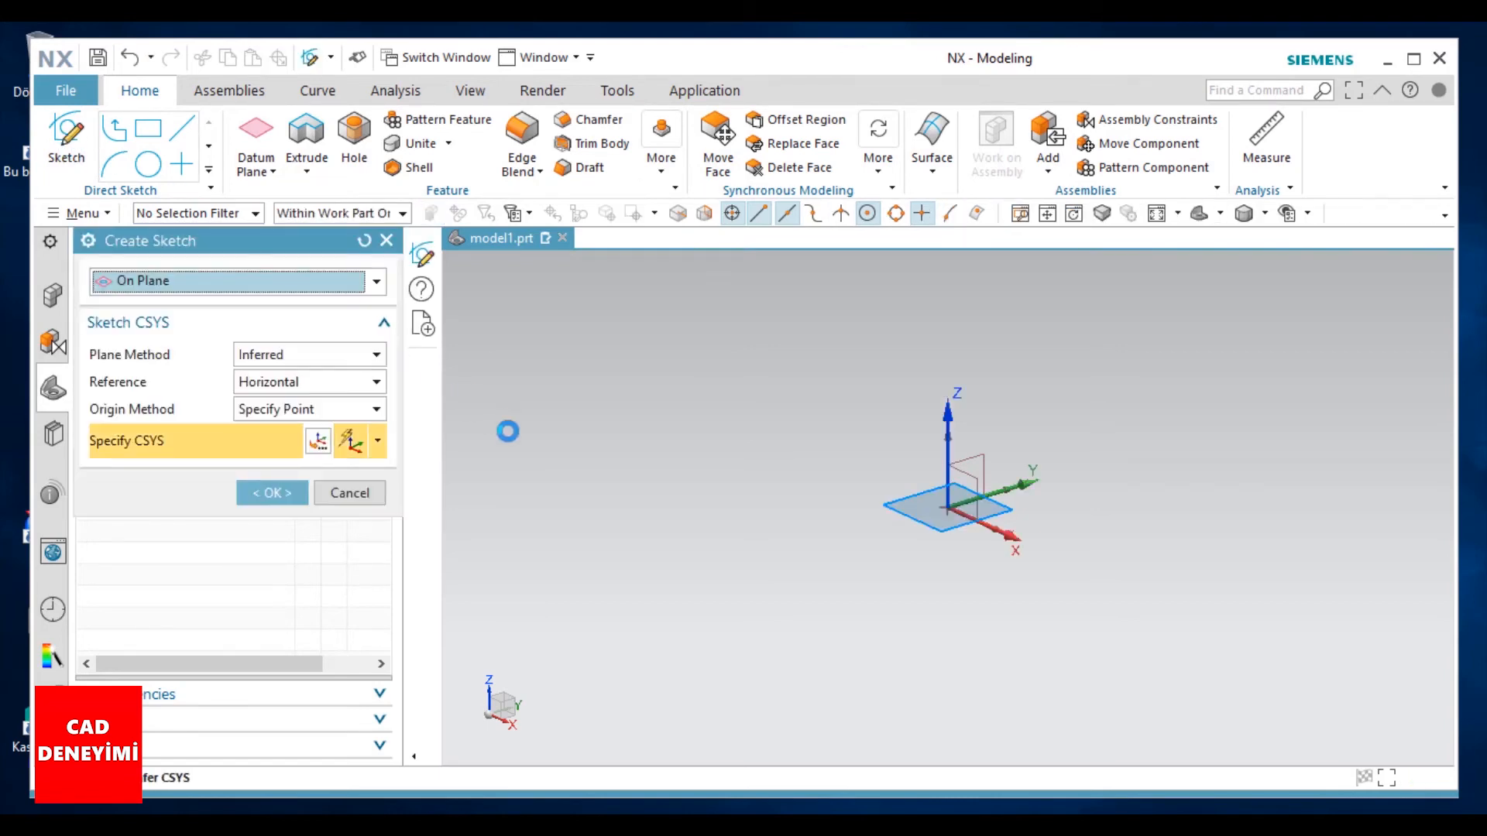
pyautogui.click(288, 491)
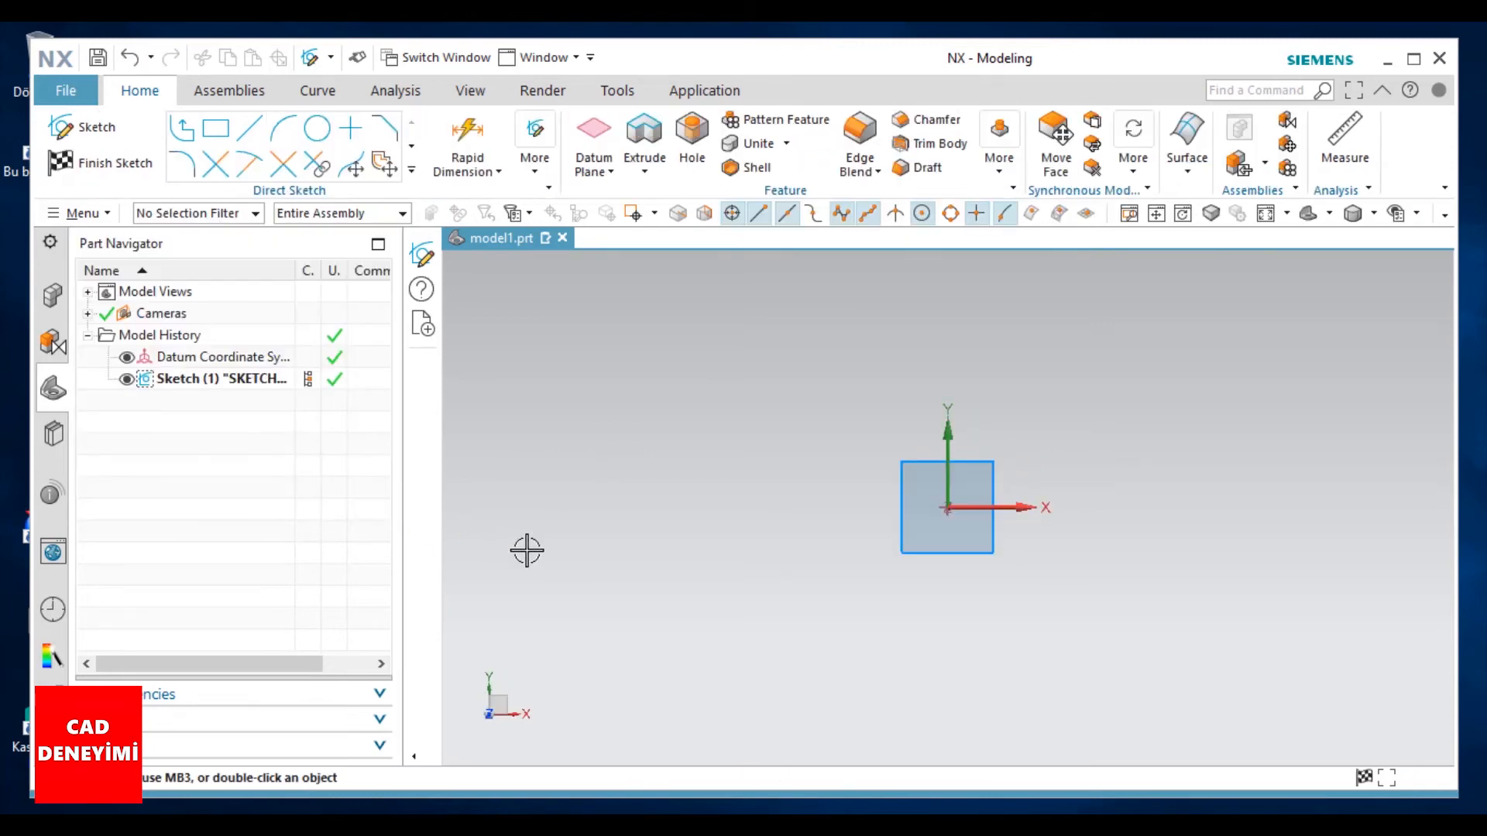
pyautogui.click(216, 128)
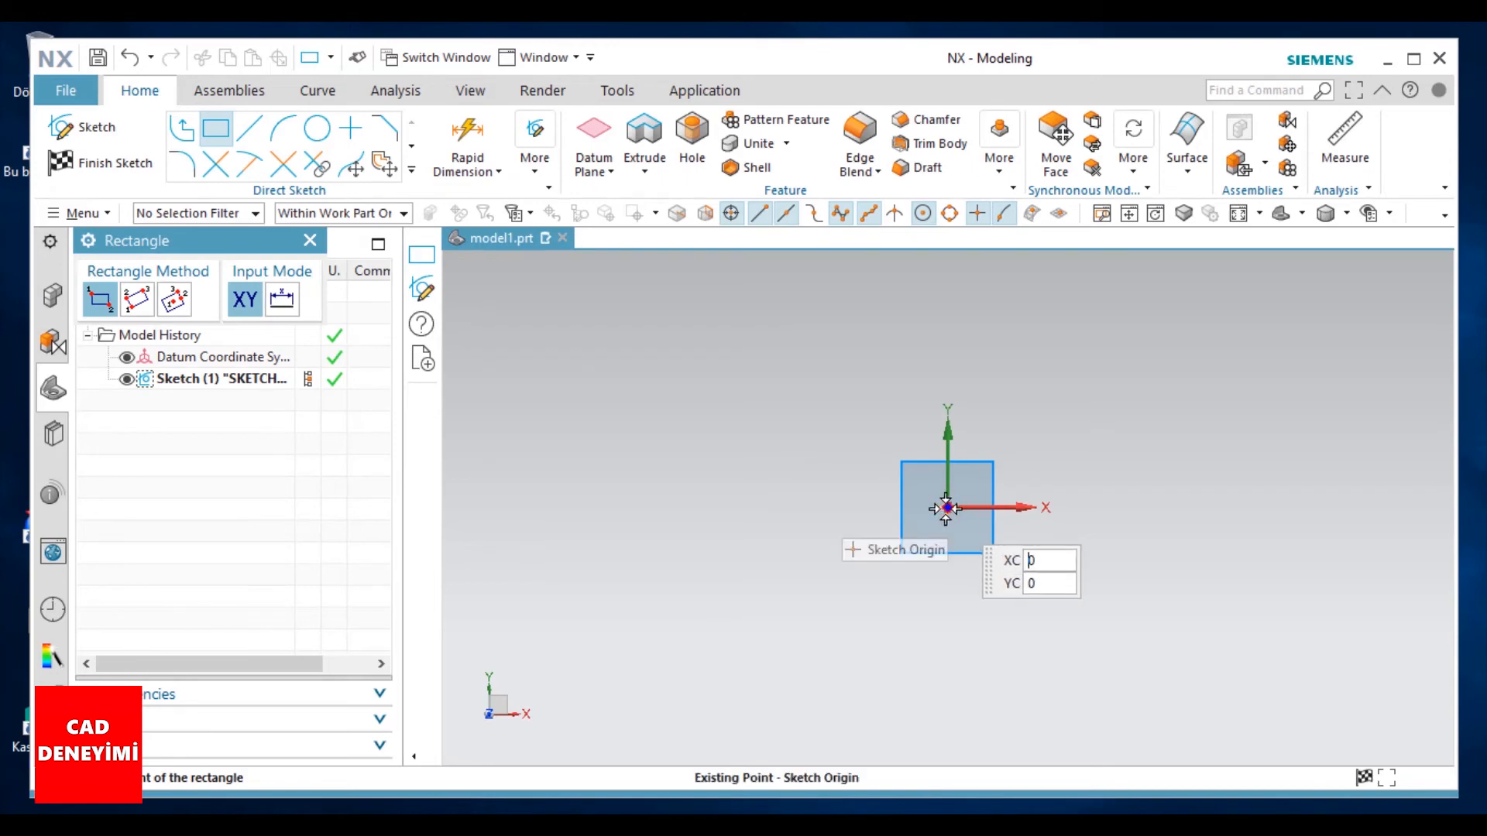
pyautogui.click(946, 508)
pyautogui.click(1238, 382)
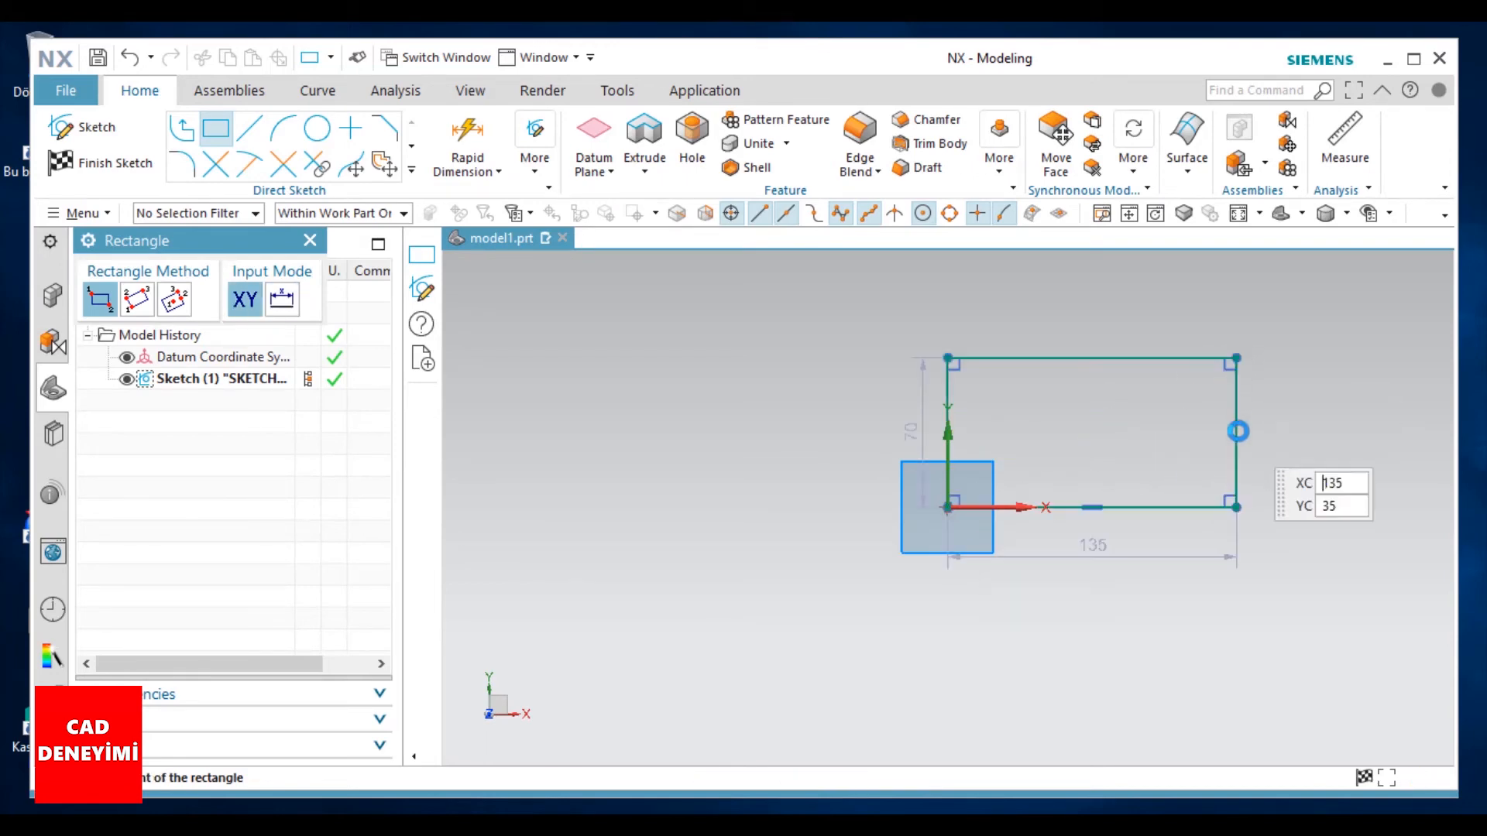
pyautogui.click(309, 240)
pyautogui.click(101, 161)
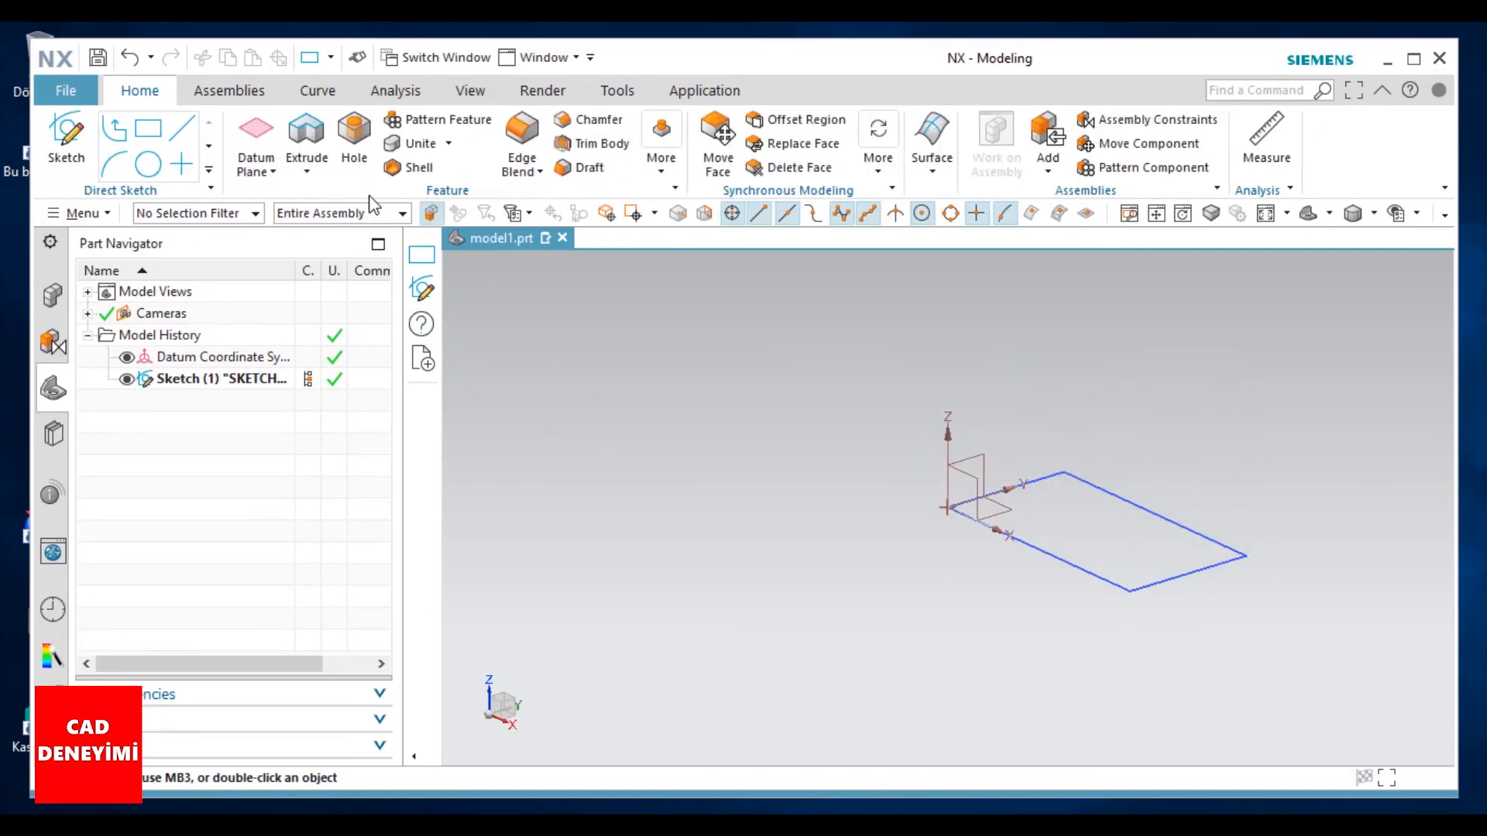
# - Extrude the rectangle sketch 25 mm upward into a solid block
pyautogui.click(307, 147)
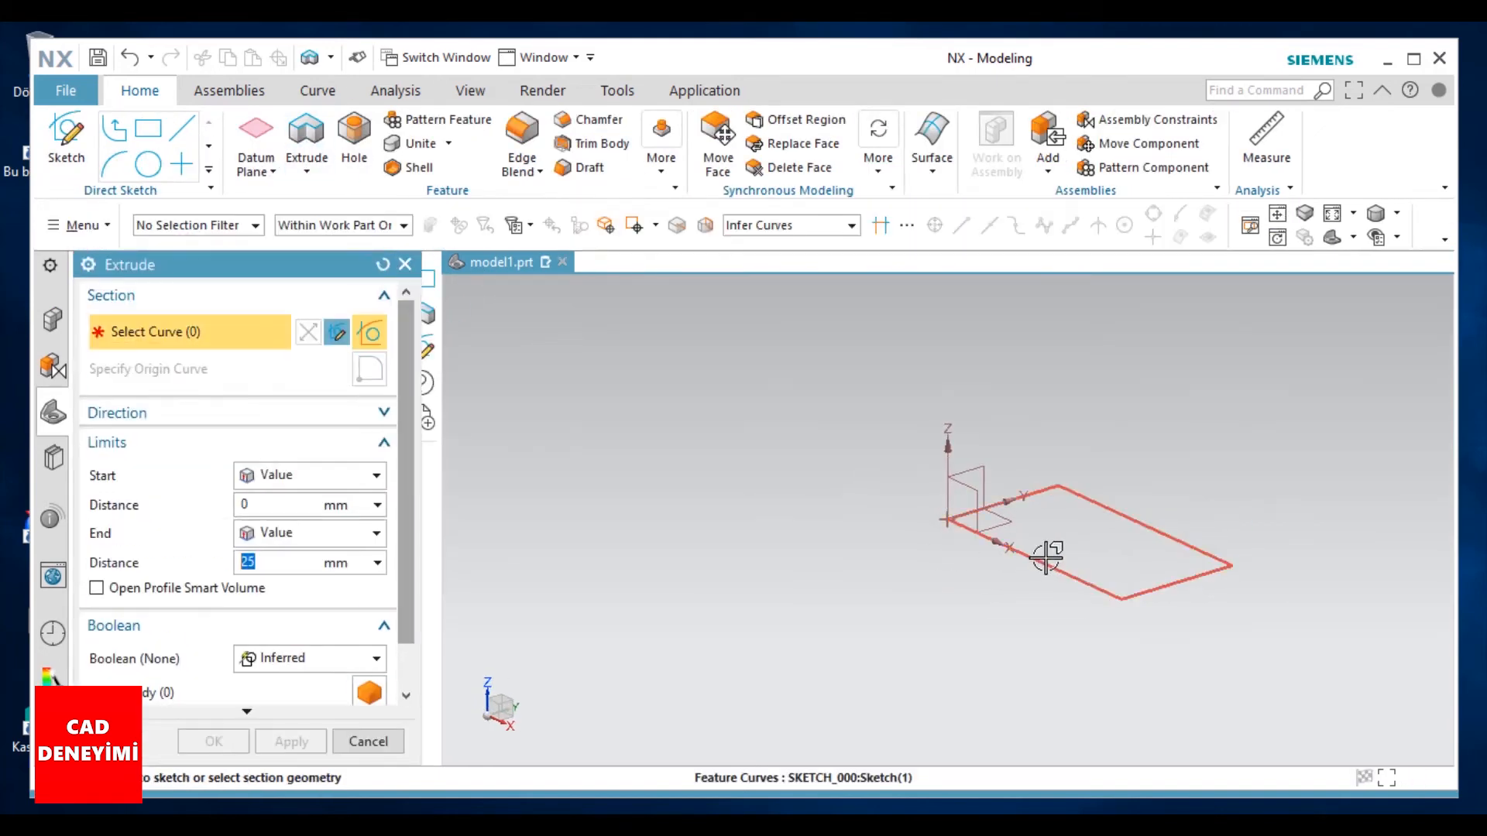
pyautogui.click(1047, 559)
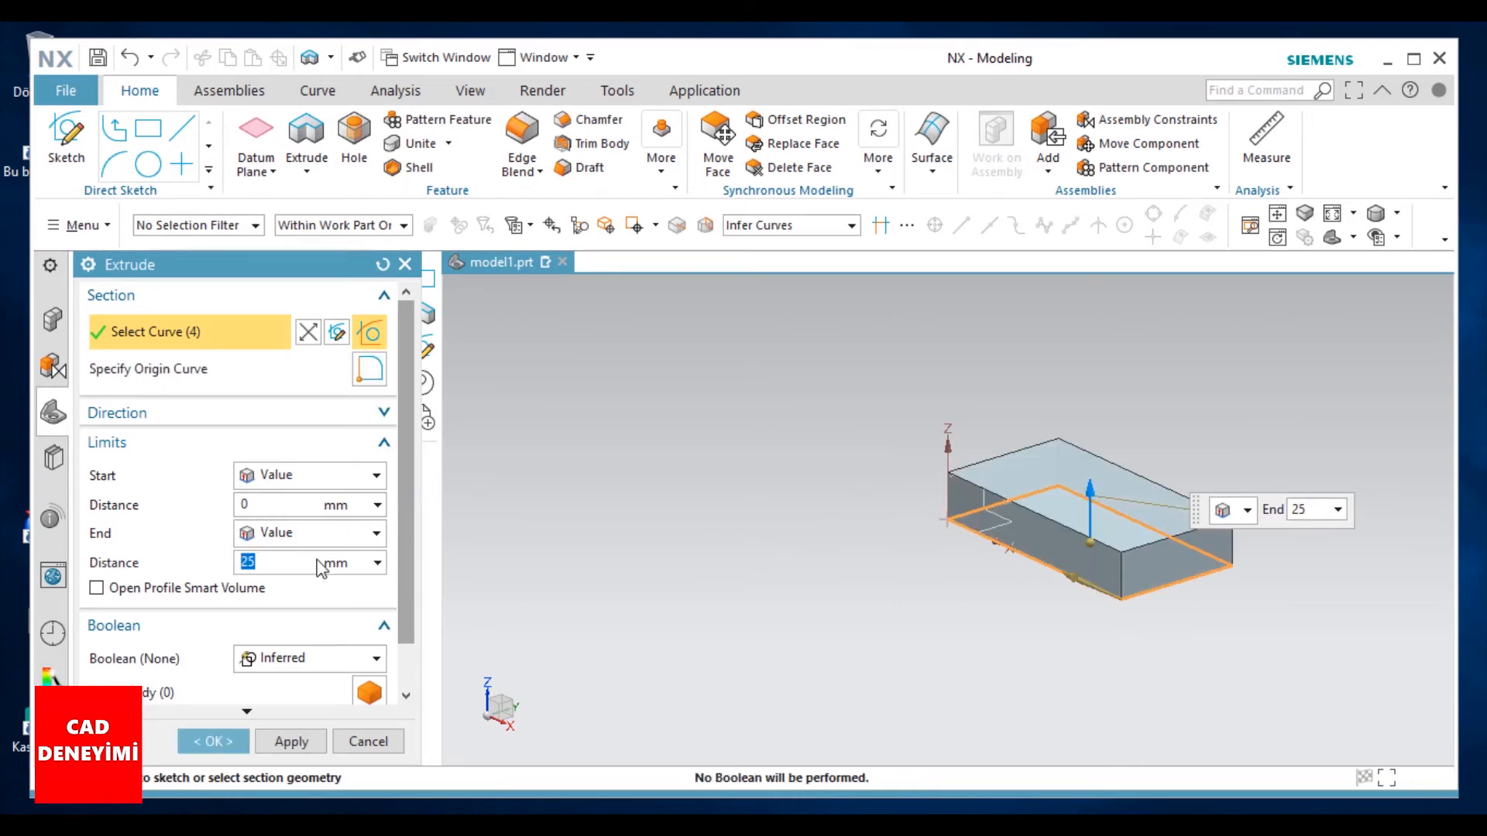
pyautogui.click(214, 739)
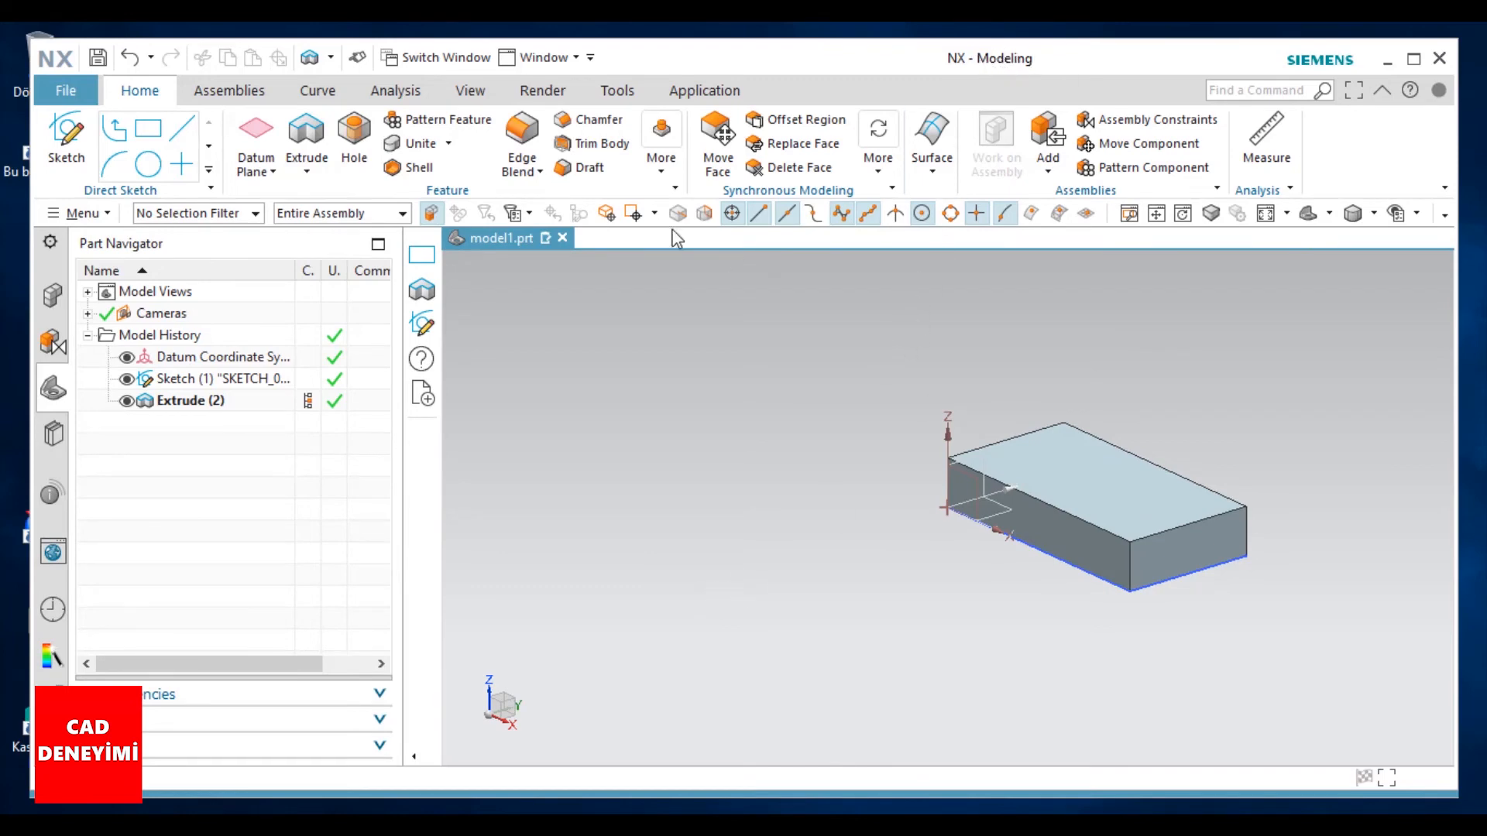
pyautogui.click(232, 92)
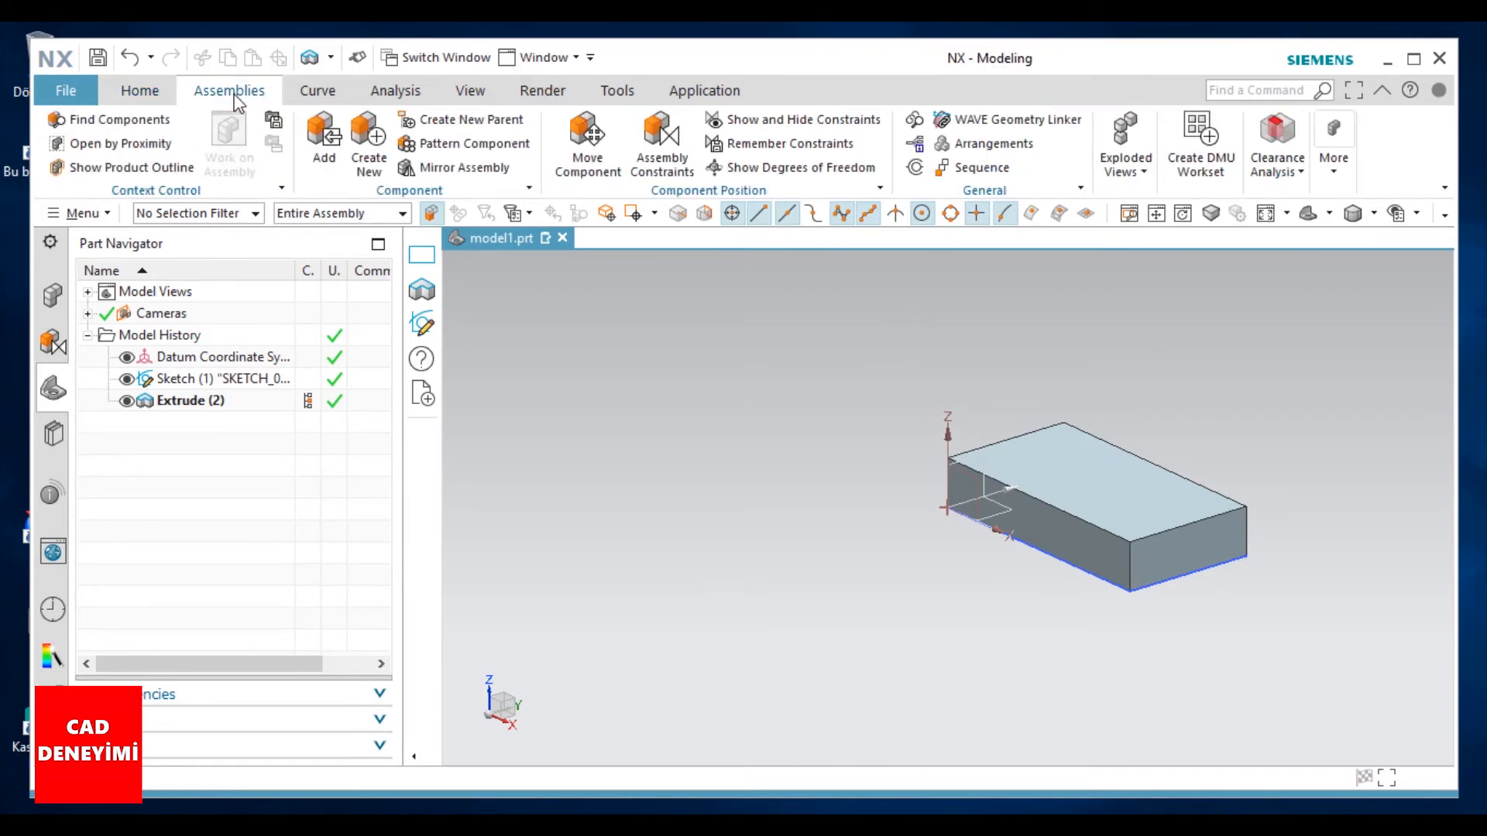
pyautogui.click(314, 105)
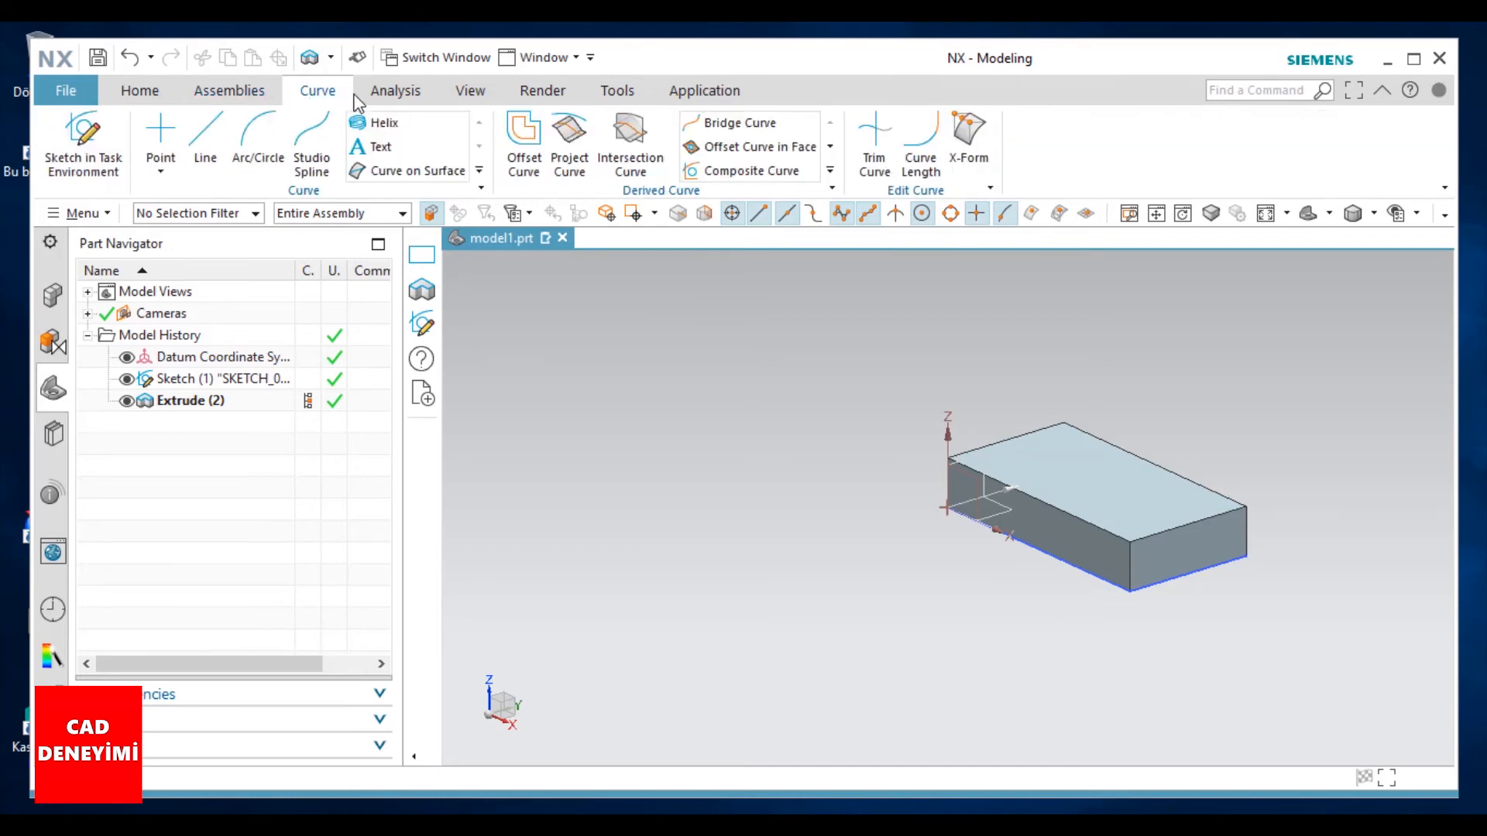
pyautogui.click(384, 94)
pyautogui.click(468, 93)
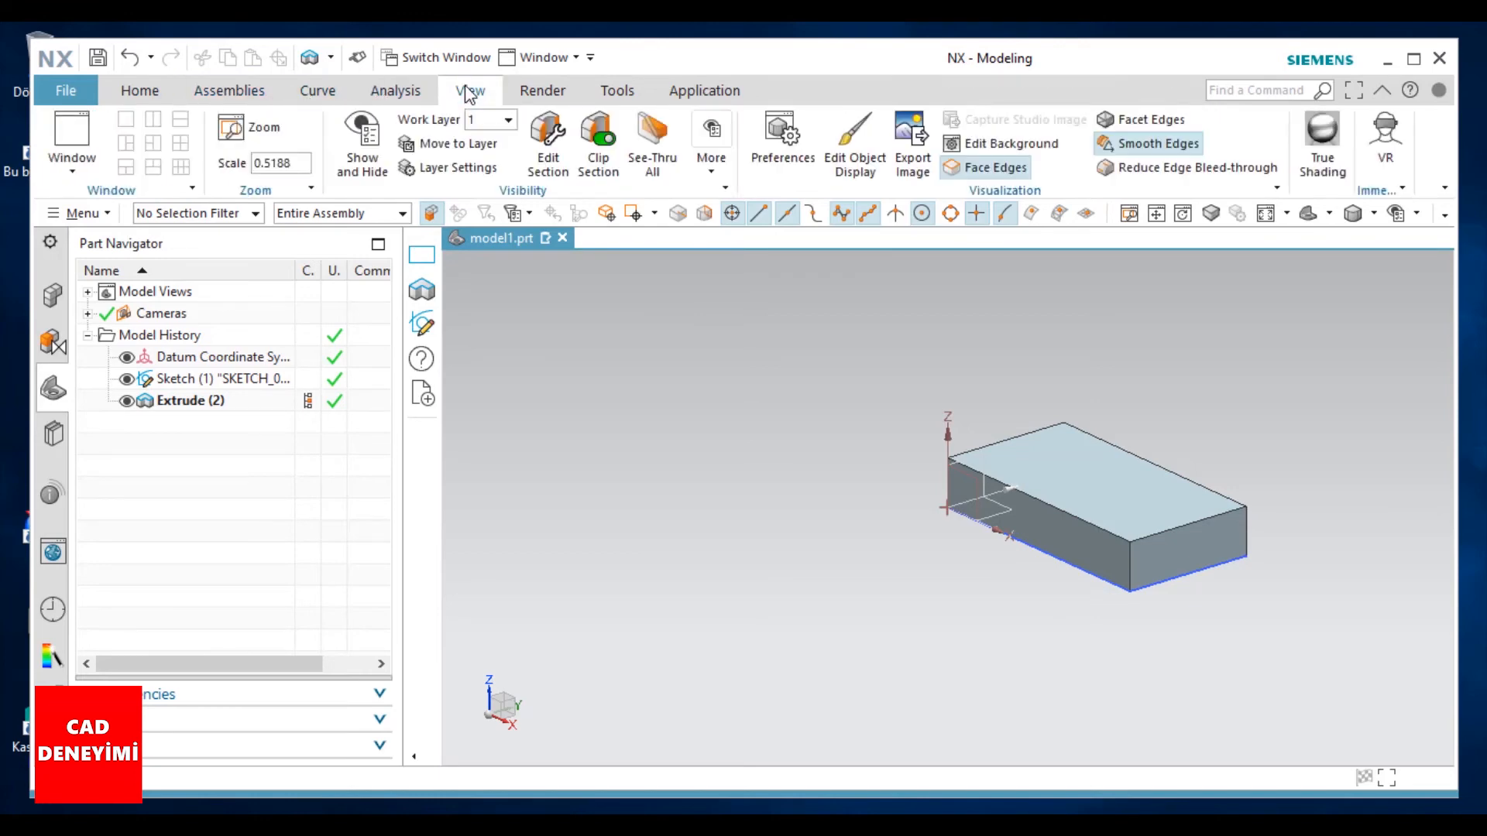
pyautogui.rightClick(771, 385)
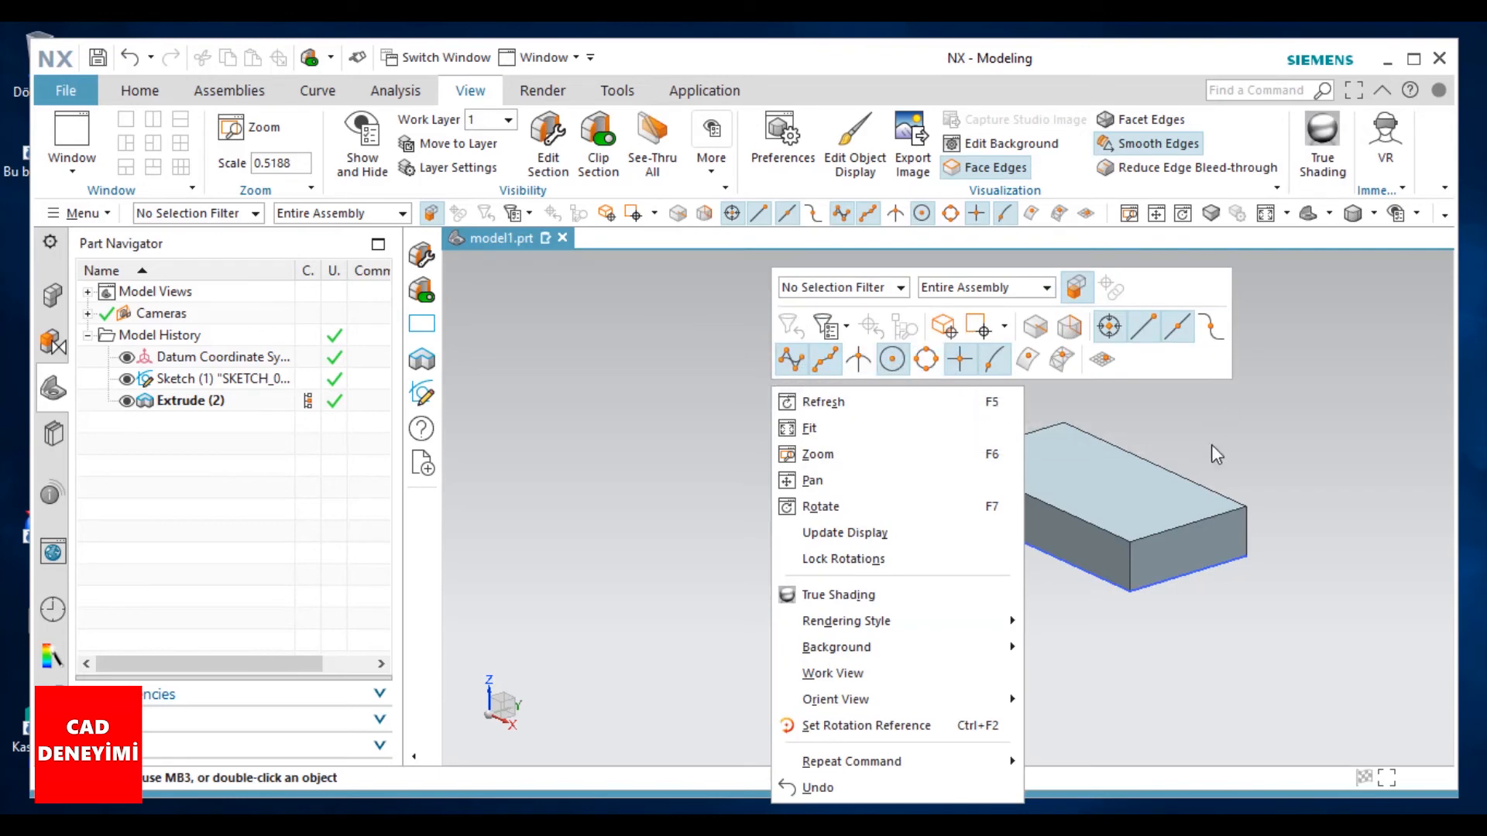
pyautogui.click(1267, 449)
pyautogui.click(1117, 485)
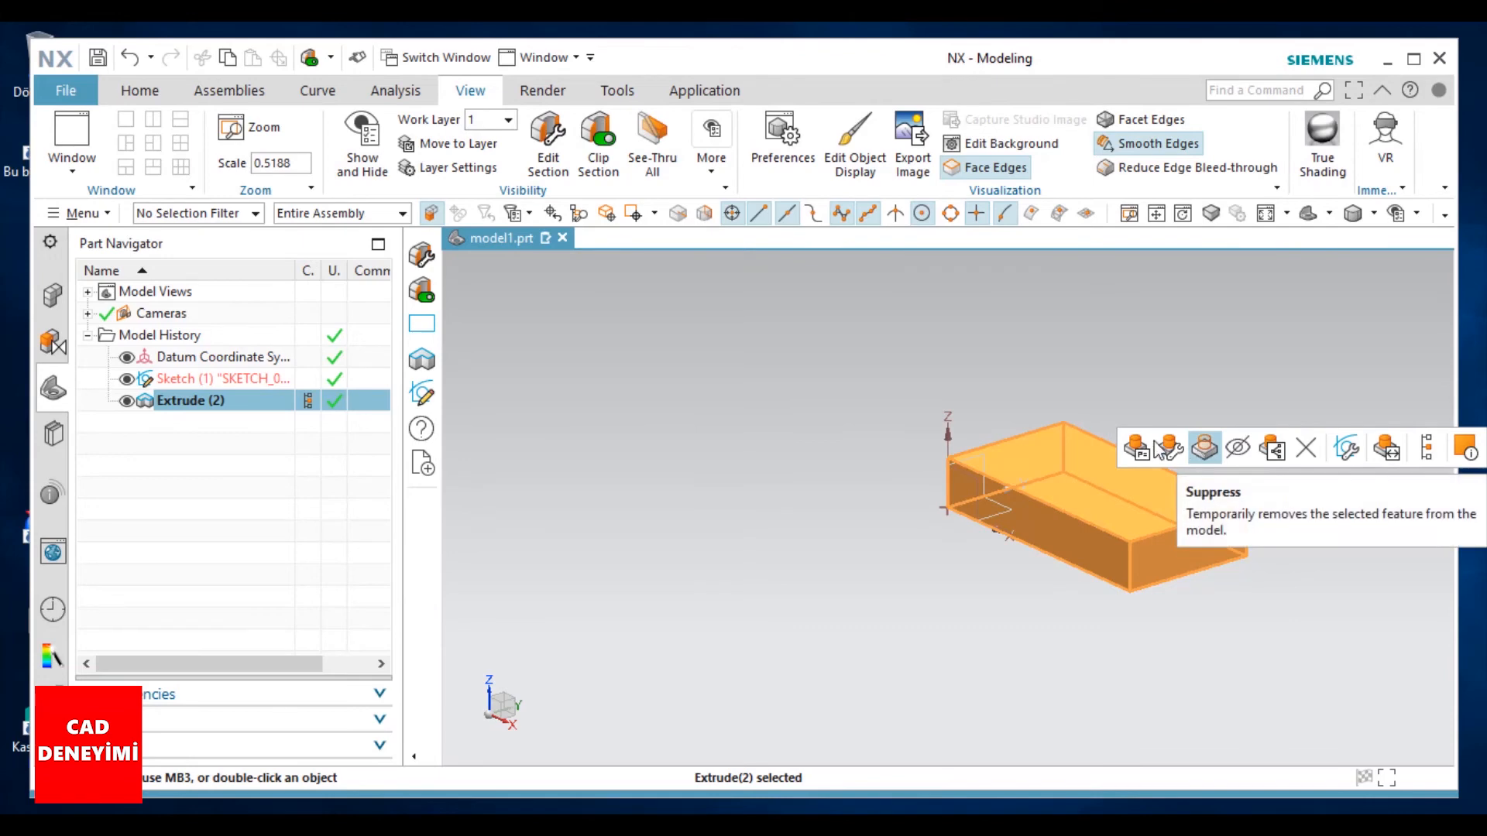
pyautogui.press('Escape')
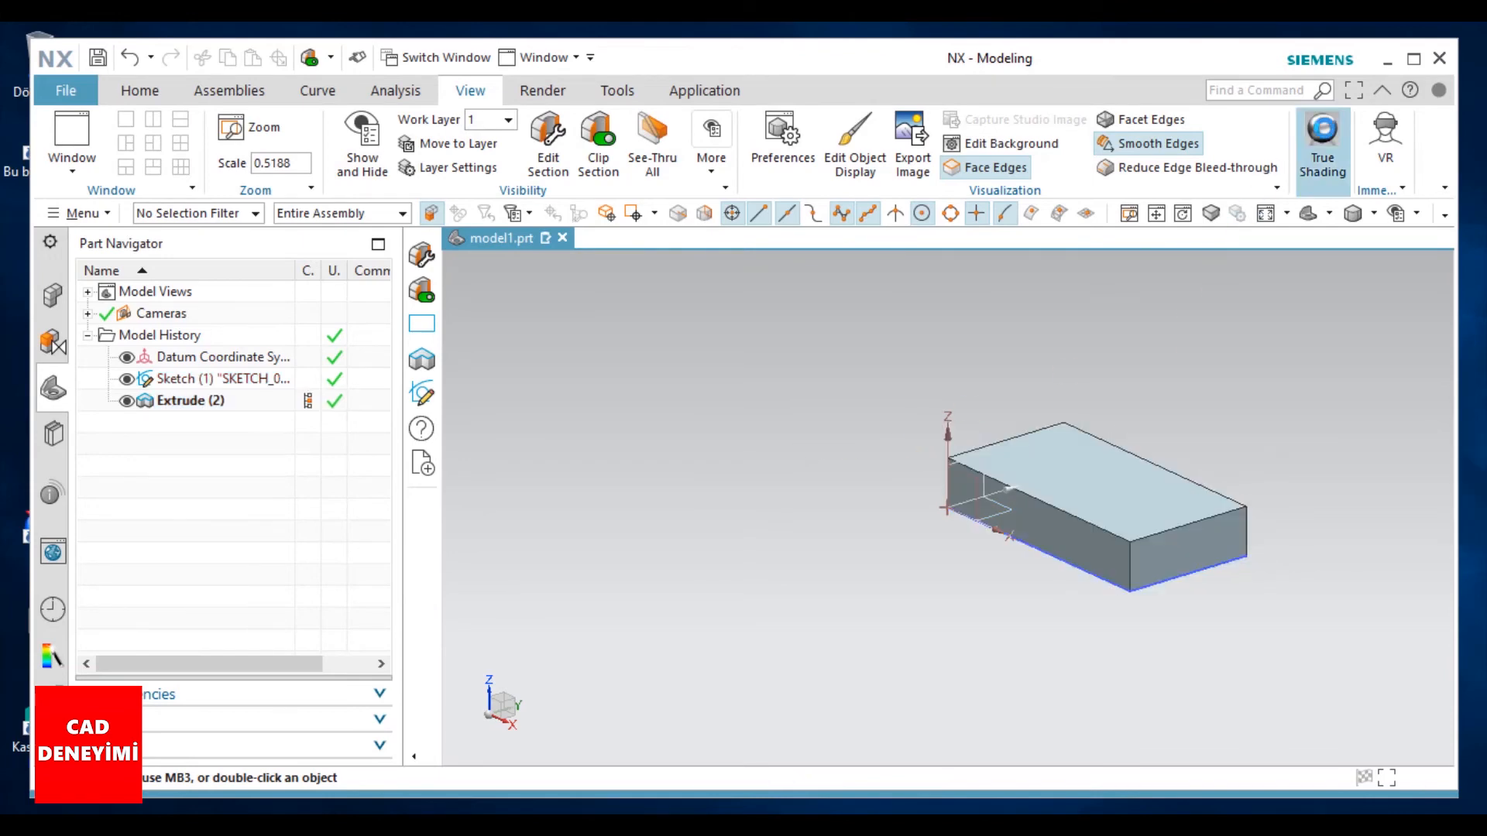
# - Preview the block with True Shading from a rotated view and turn True Shading off again
pyautogui.click(1323, 131)
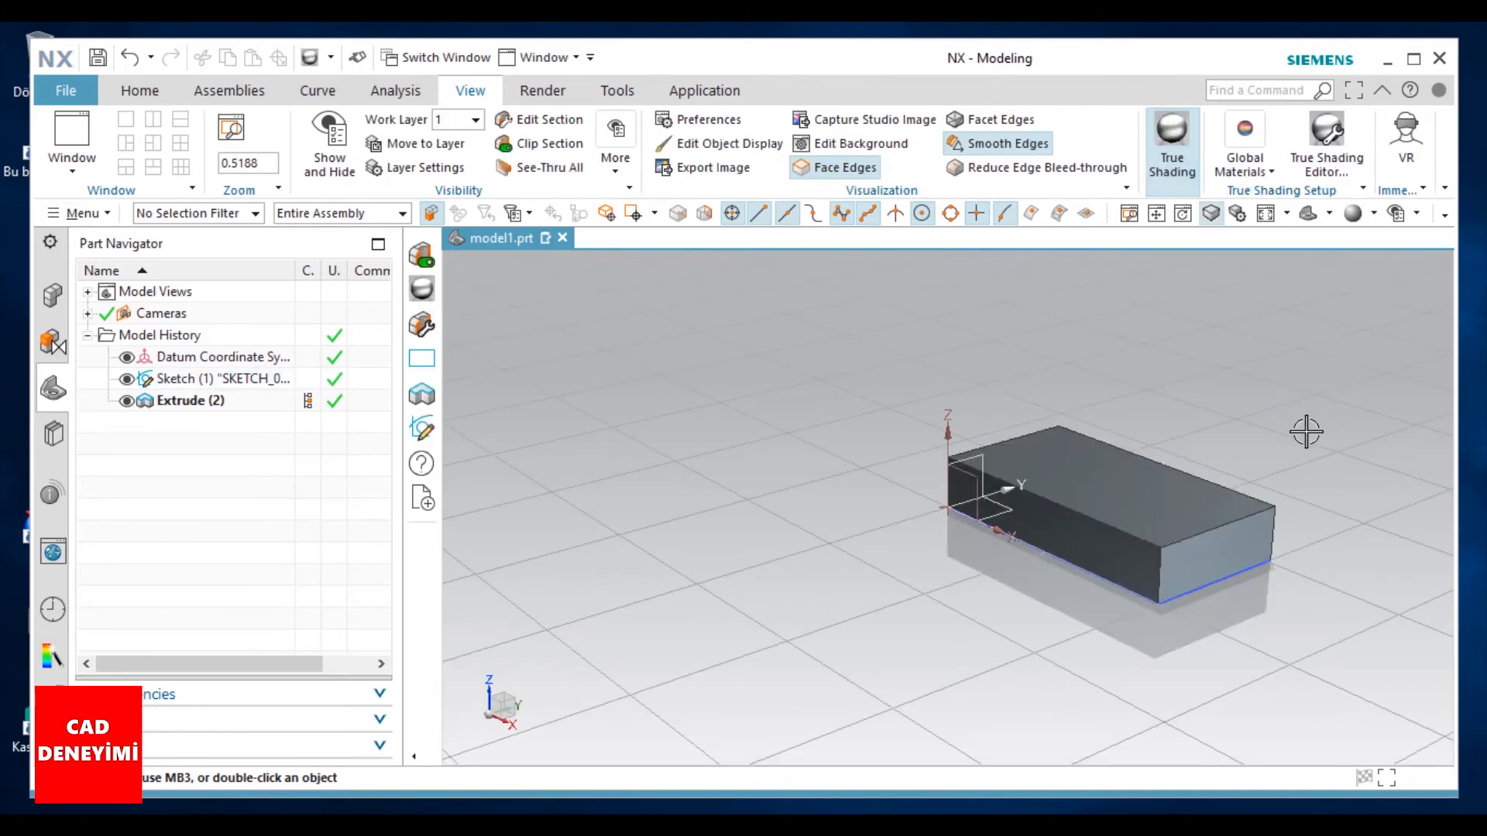
pyautogui.moveTo(1305, 425)
pyautogui.mouseDown(button='middle')
pyautogui.moveTo(1222, 461)
pyautogui.moveTo(1252, 490)
pyautogui.moveTo(1241, 428)
pyautogui.moveTo(1221, 444)
pyautogui.moveTo(1250, 468)
pyautogui.moveTo(800, 498)
pyautogui.moveTo(1171, 521)
pyautogui.moveTo(1327, 512)
pyautogui.mouseUp(button='middle')
pyautogui.click(1188, 165)
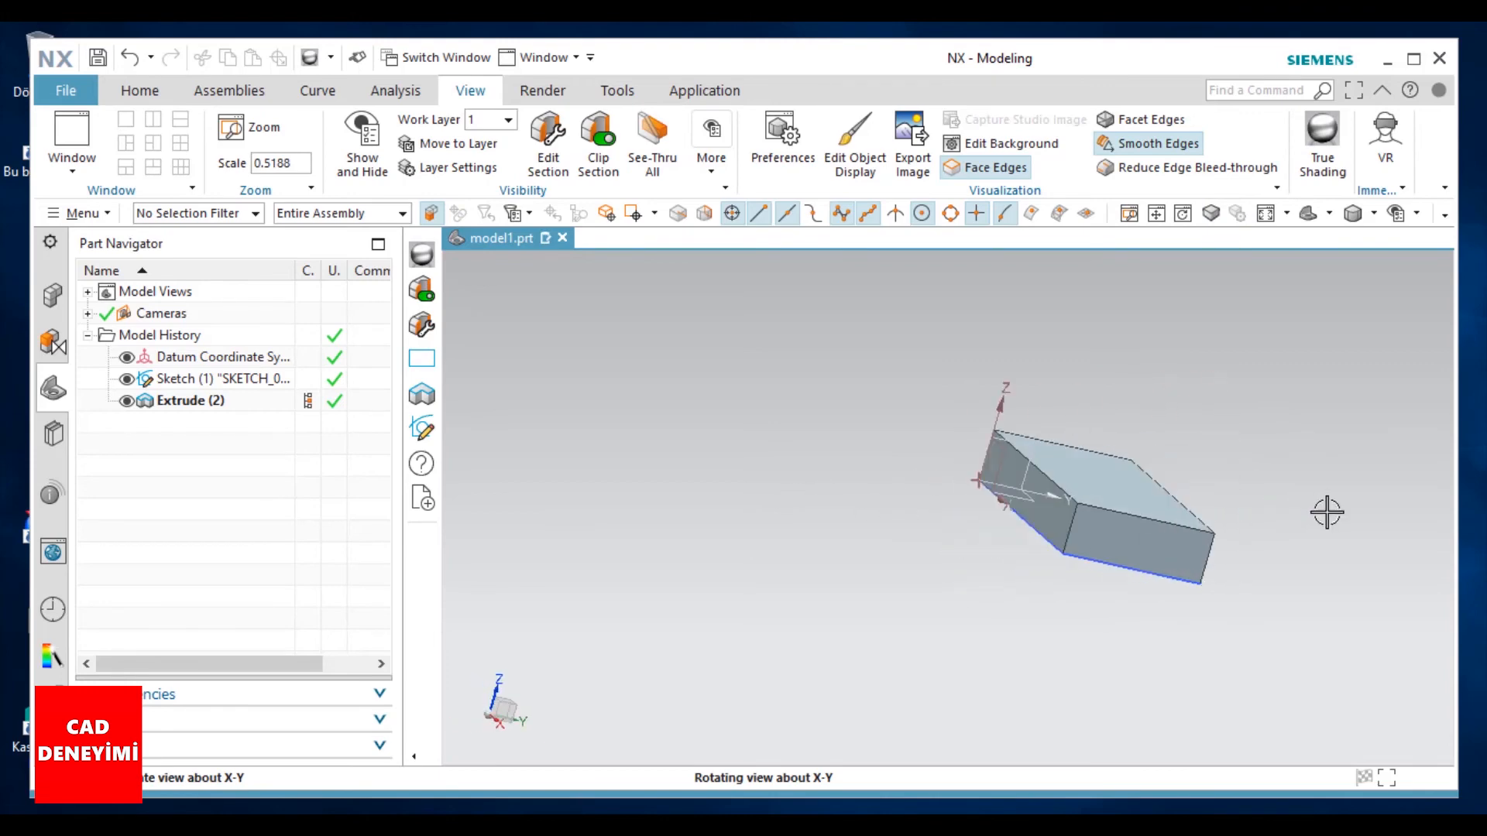
# - Try panning and rotating the block, turn on perspective display, and reset the block to its default angled view
pyautogui.scroll(4, 1313, 523)
pyautogui.scroll(-3, 1086, 523)
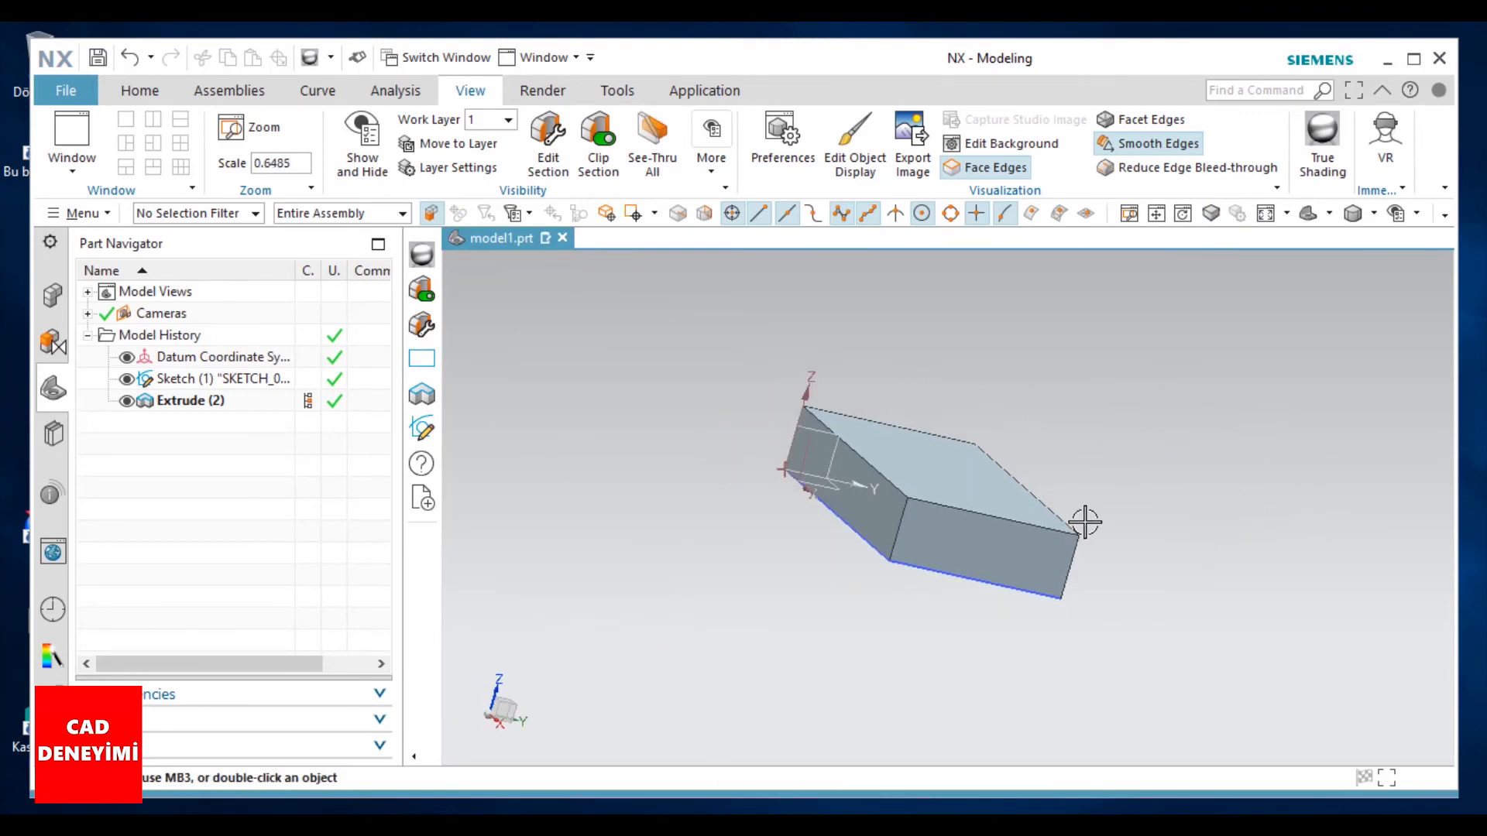
pyautogui.click(1157, 217)
pyautogui.moveTo(1113, 468); pyautogui.dragTo(1150, 448)
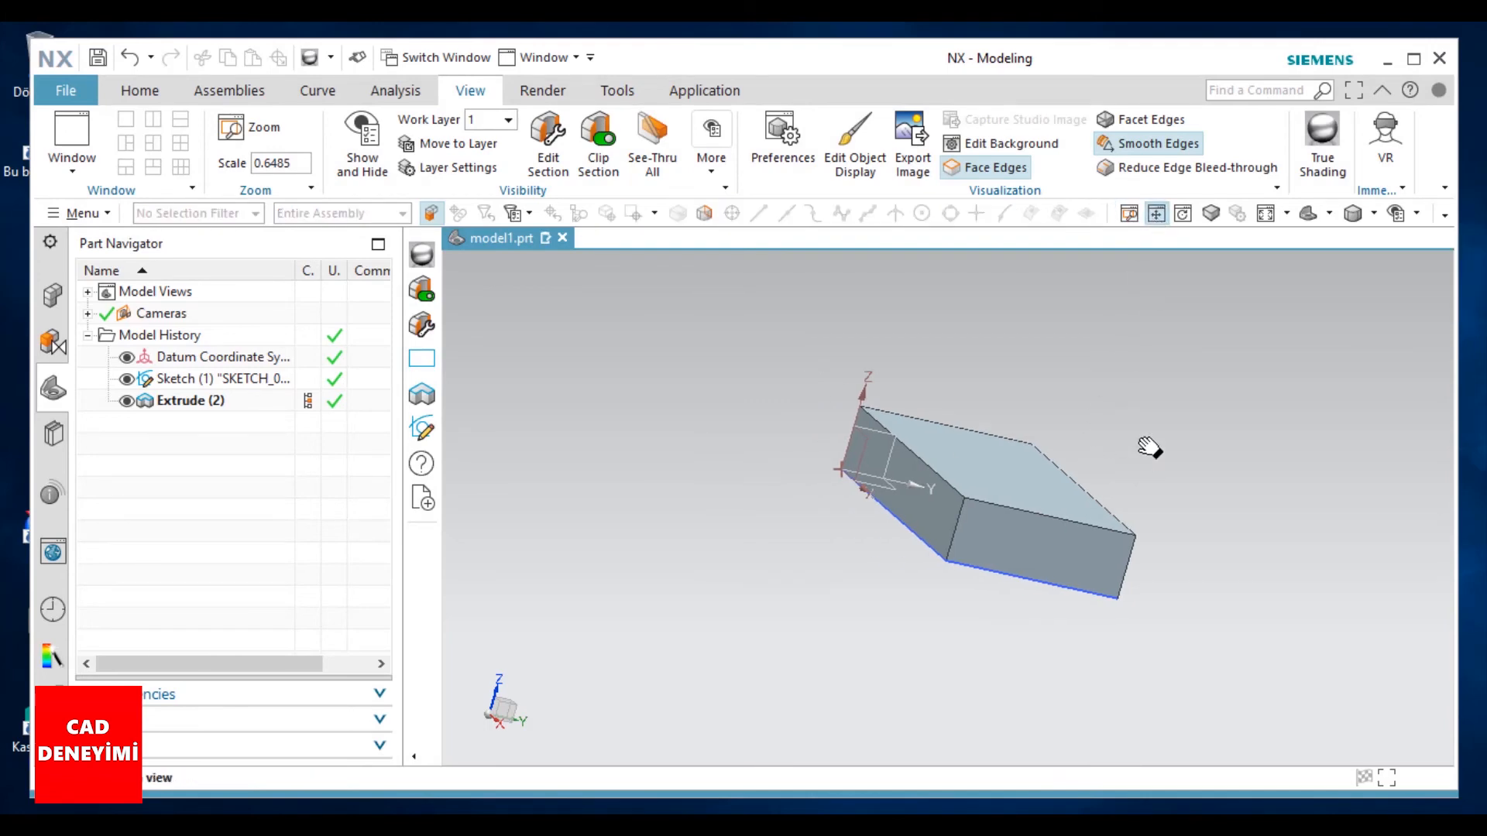
pyautogui.click(1183, 217)
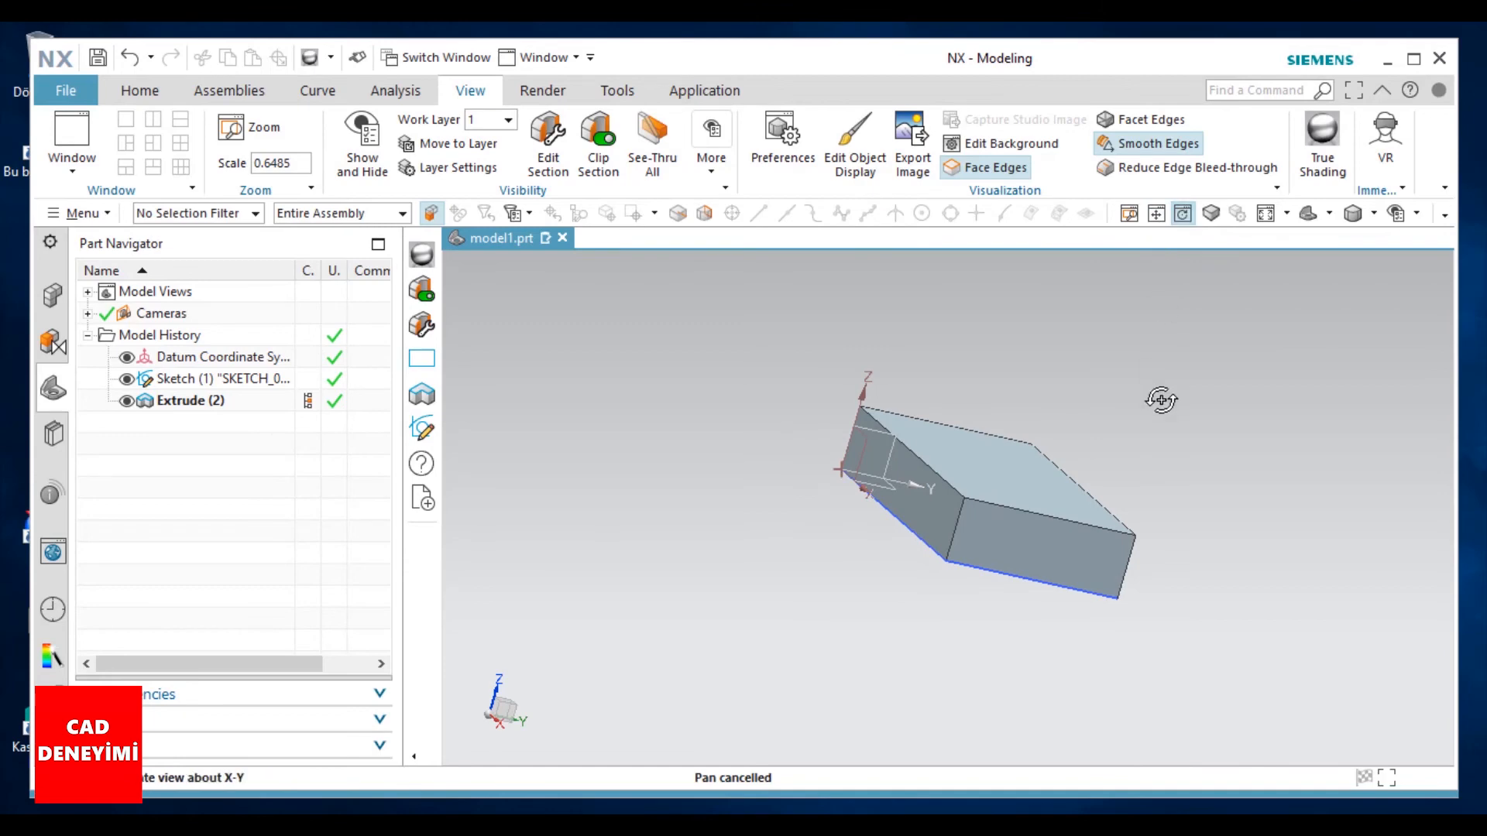
pyautogui.moveTo(1162, 398); pyautogui.dragTo(1202, 336)
pyautogui.click(1211, 217)
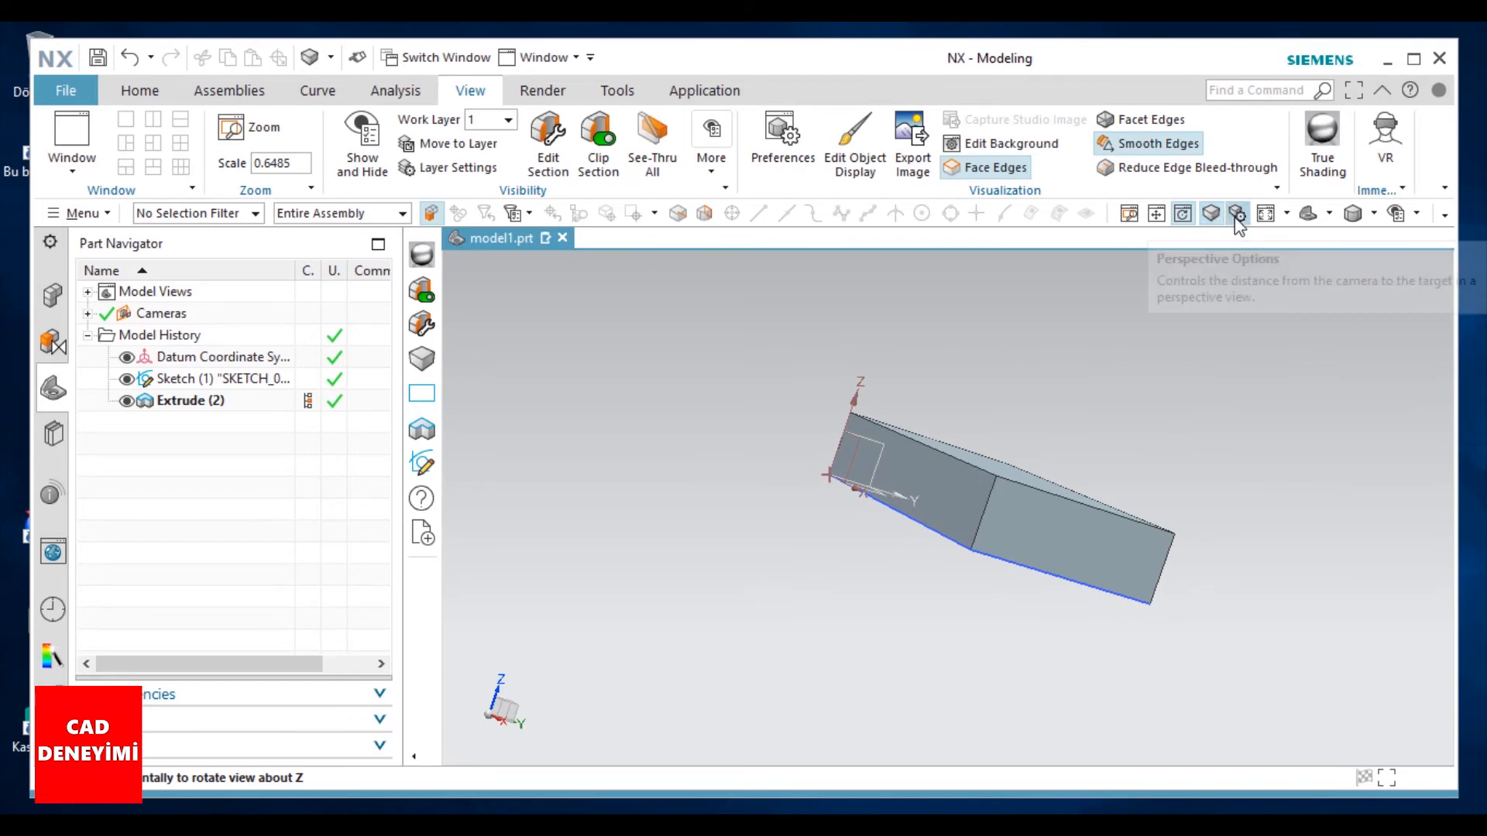
pyautogui.click(1309, 214)
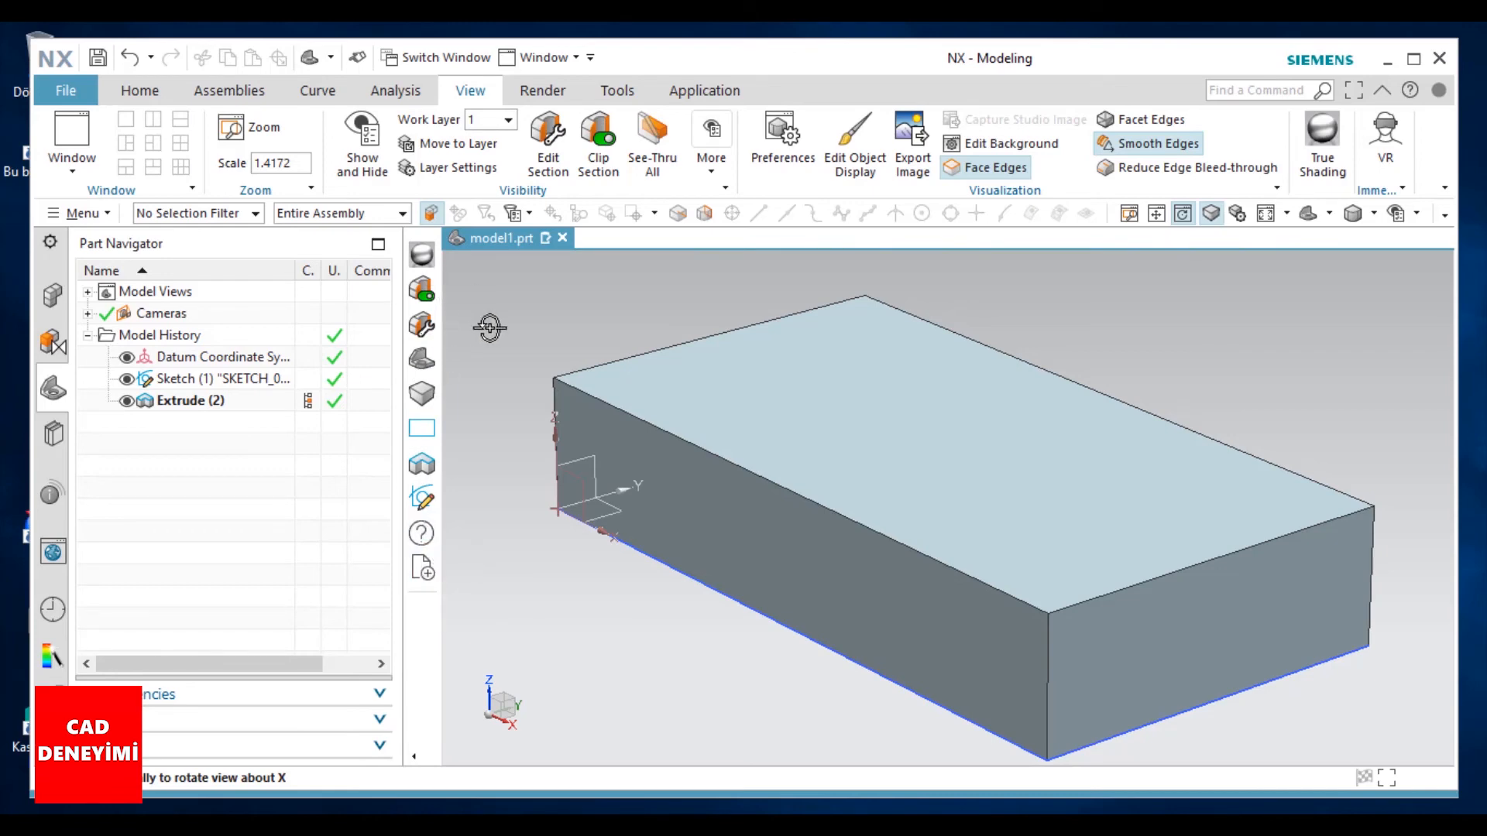
# - Switch from Modeling to the Gateway application and check the About NX information
pyautogui.click(543, 91)
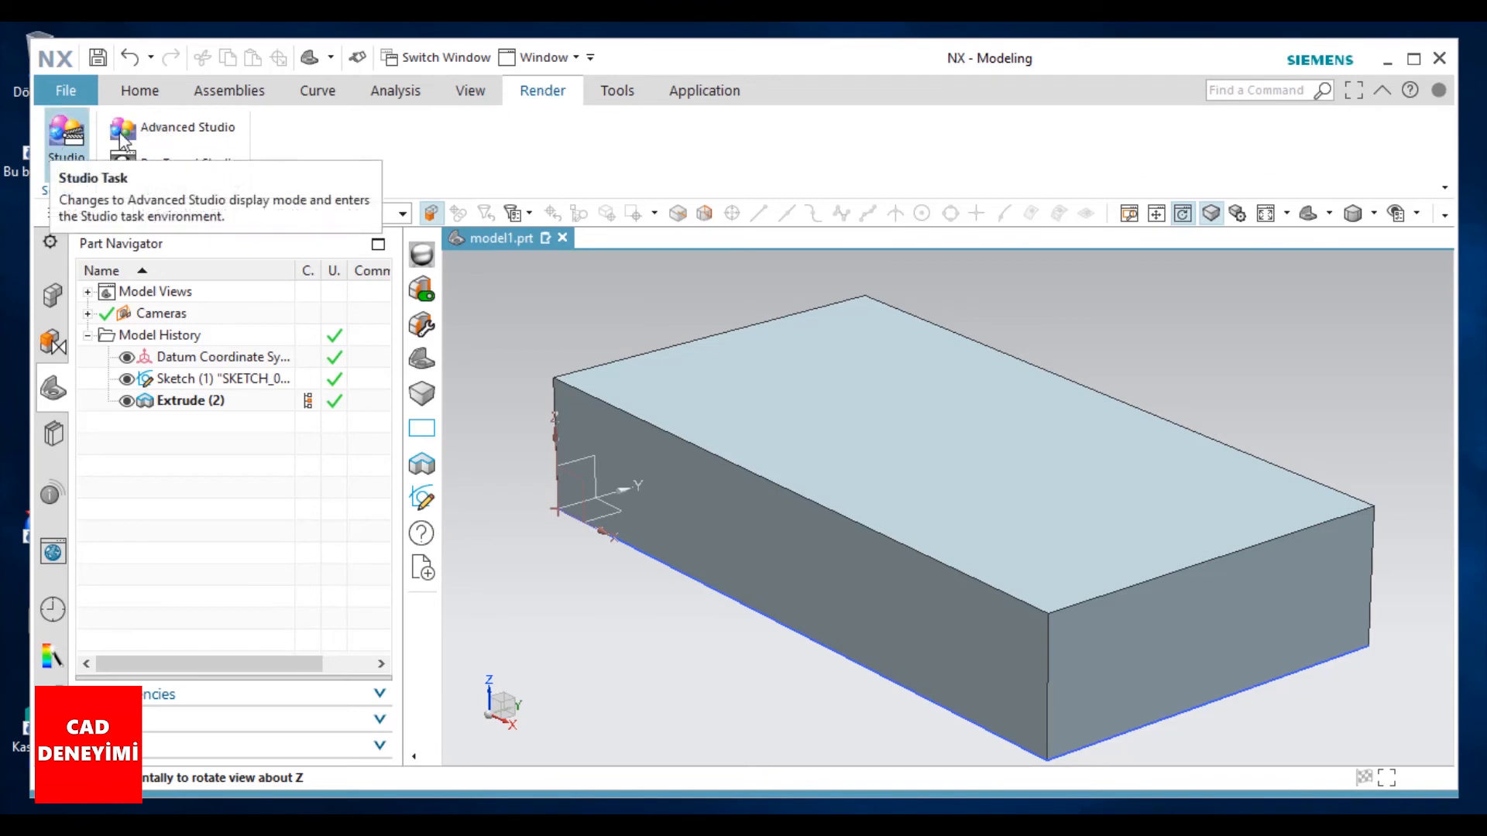
pyautogui.click(632, 98)
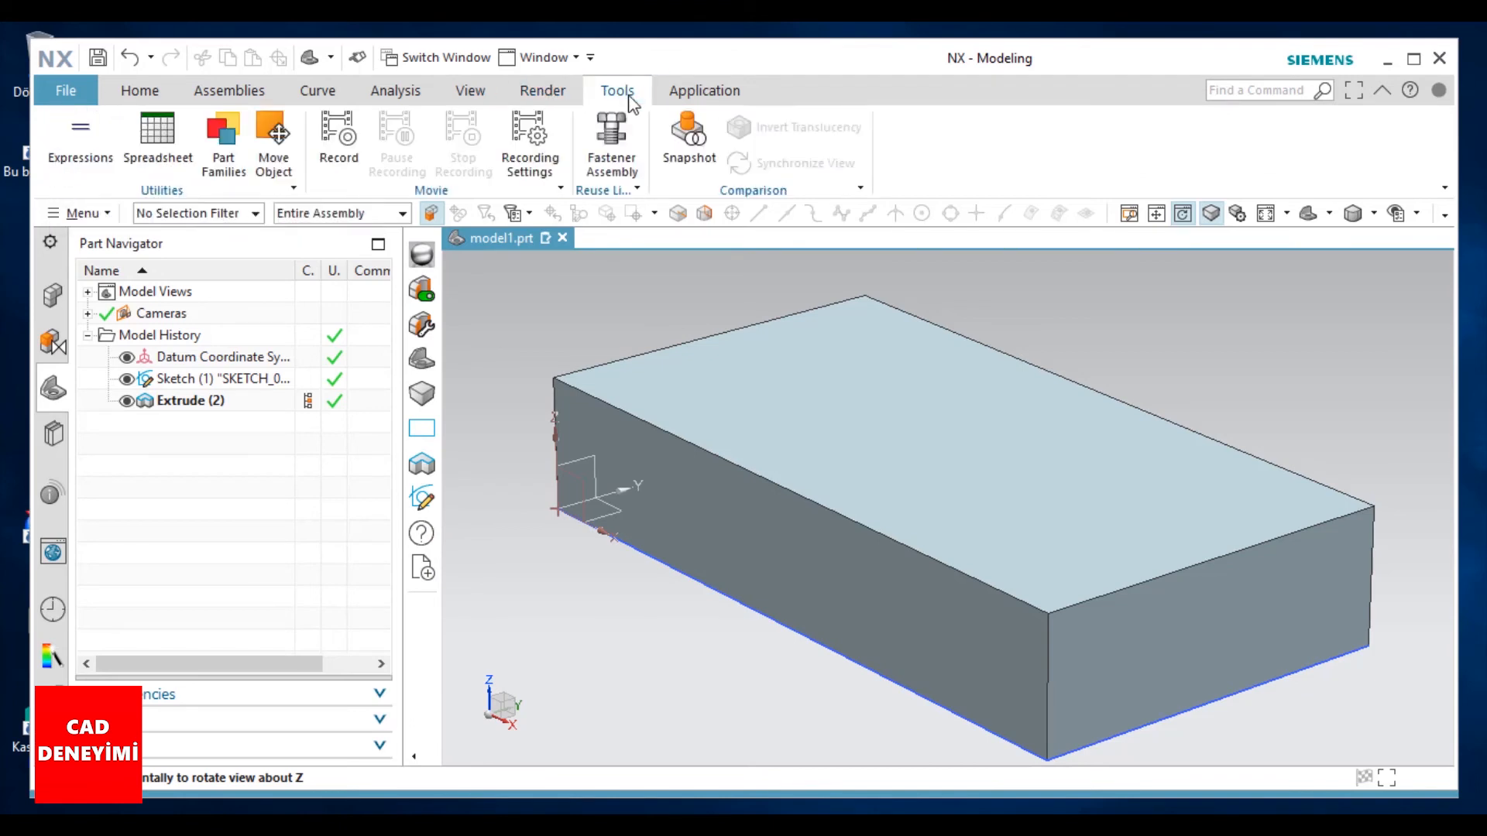
pyautogui.click(722, 89)
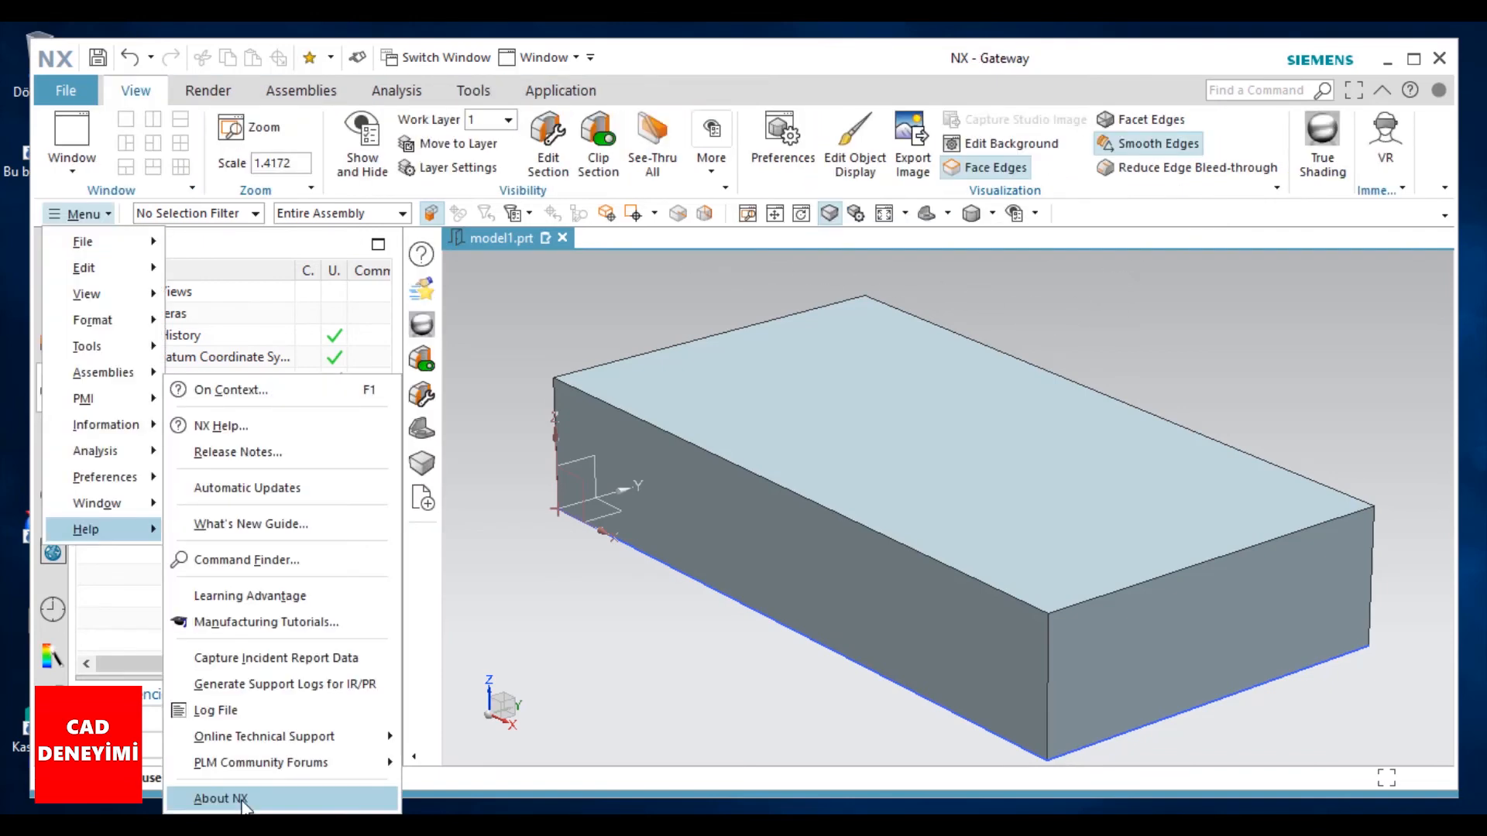
pyautogui.click(242, 808)
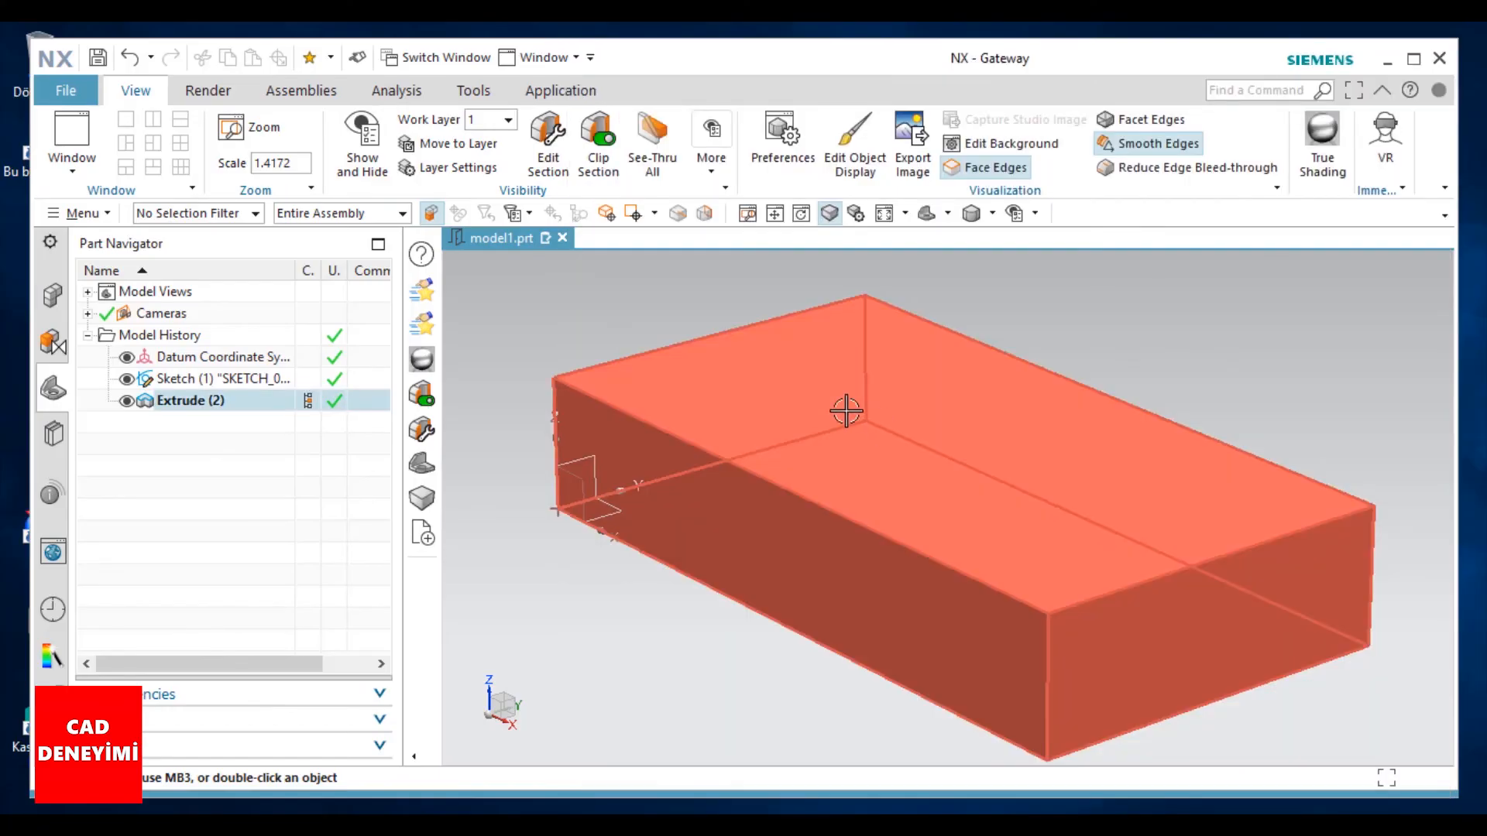
pyautogui.click(559, 267)
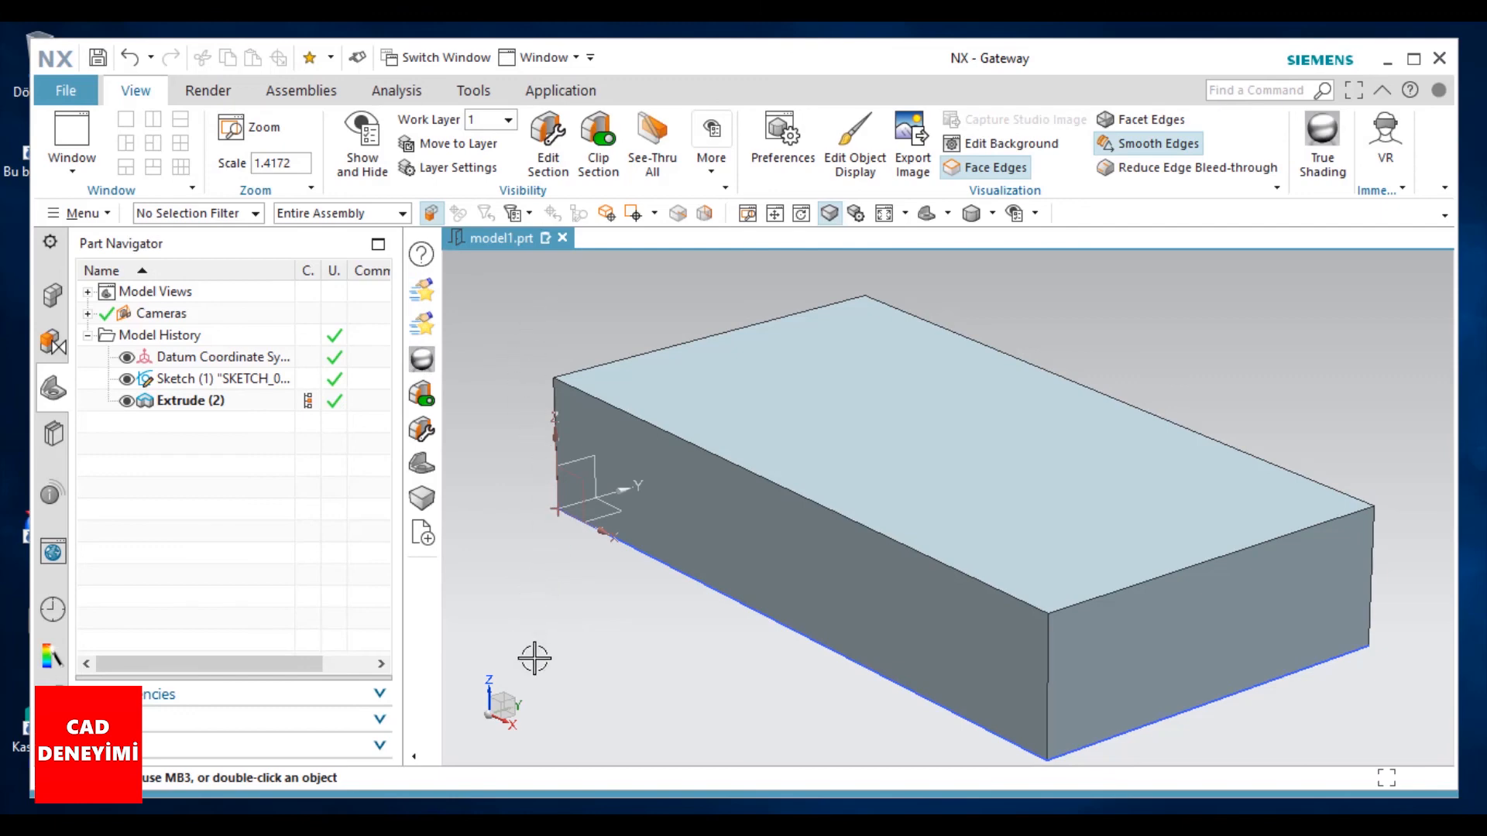
# - Minimize the ribbon and show the block in full-screen mode
pyautogui.click(1382, 92)
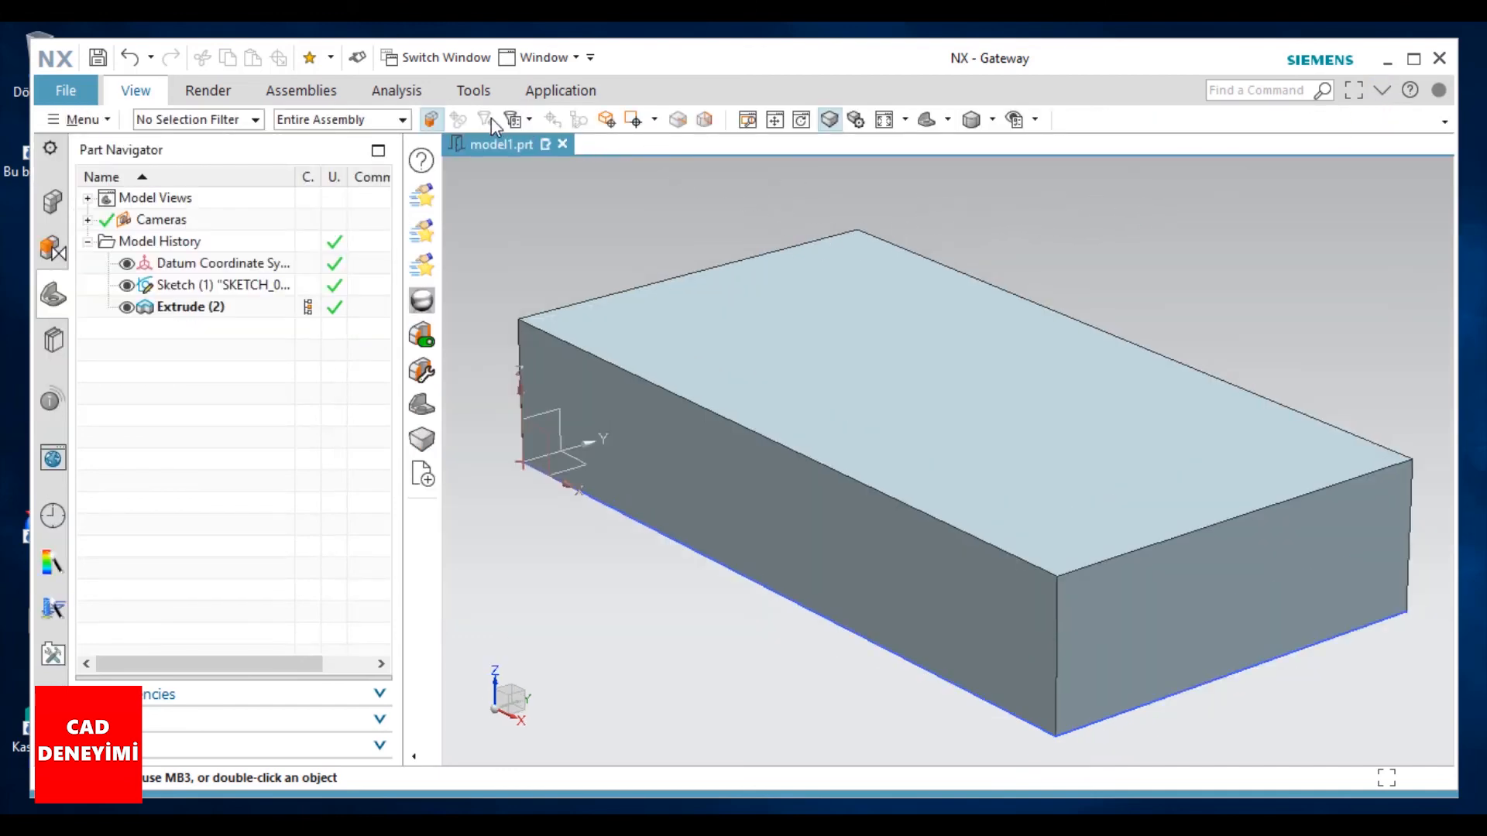
pyautogui.click(1354, 91)
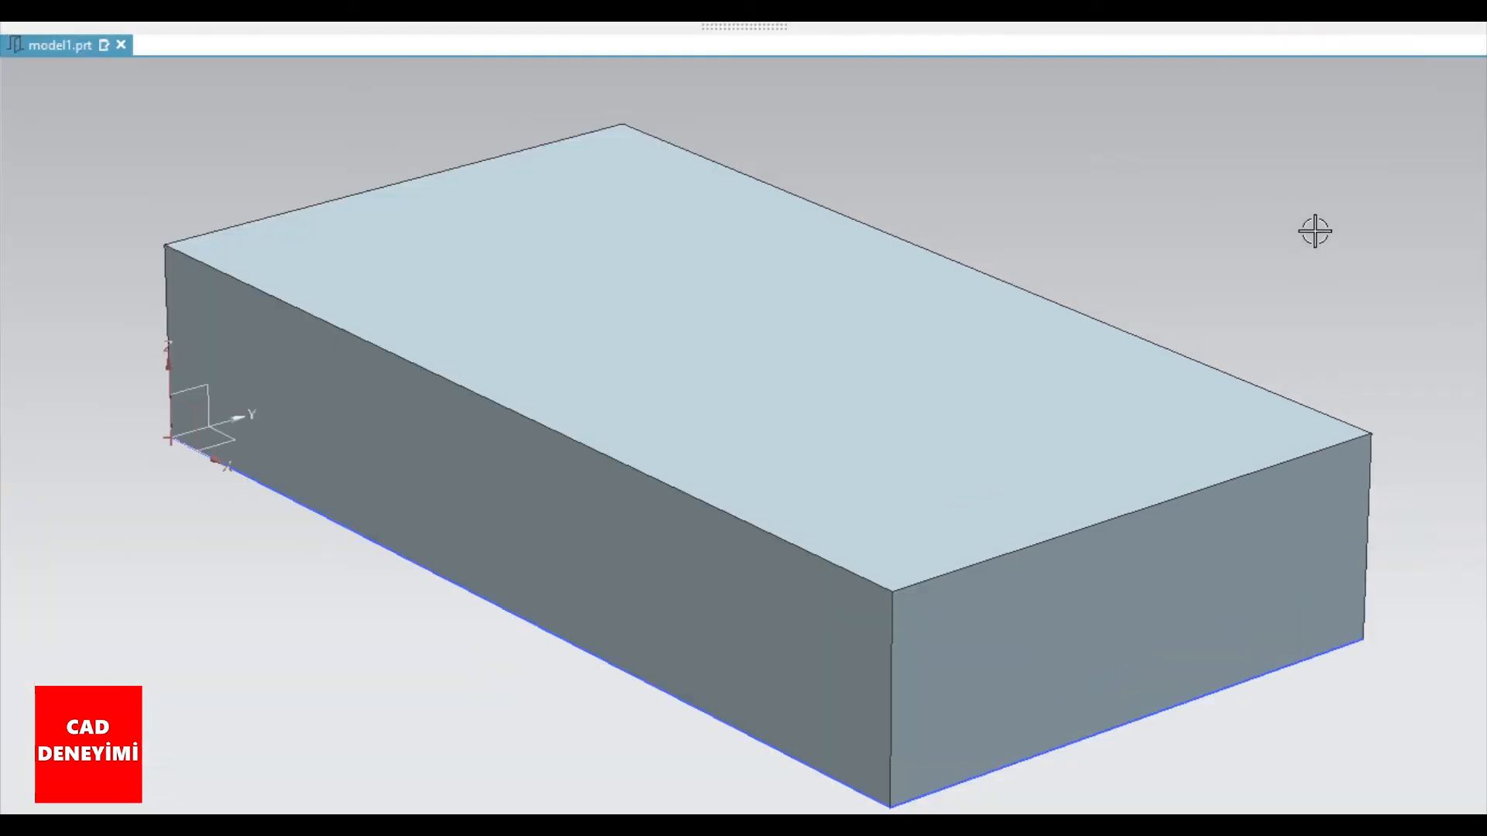
pyautogui.scroll(-1, 1113, 279)
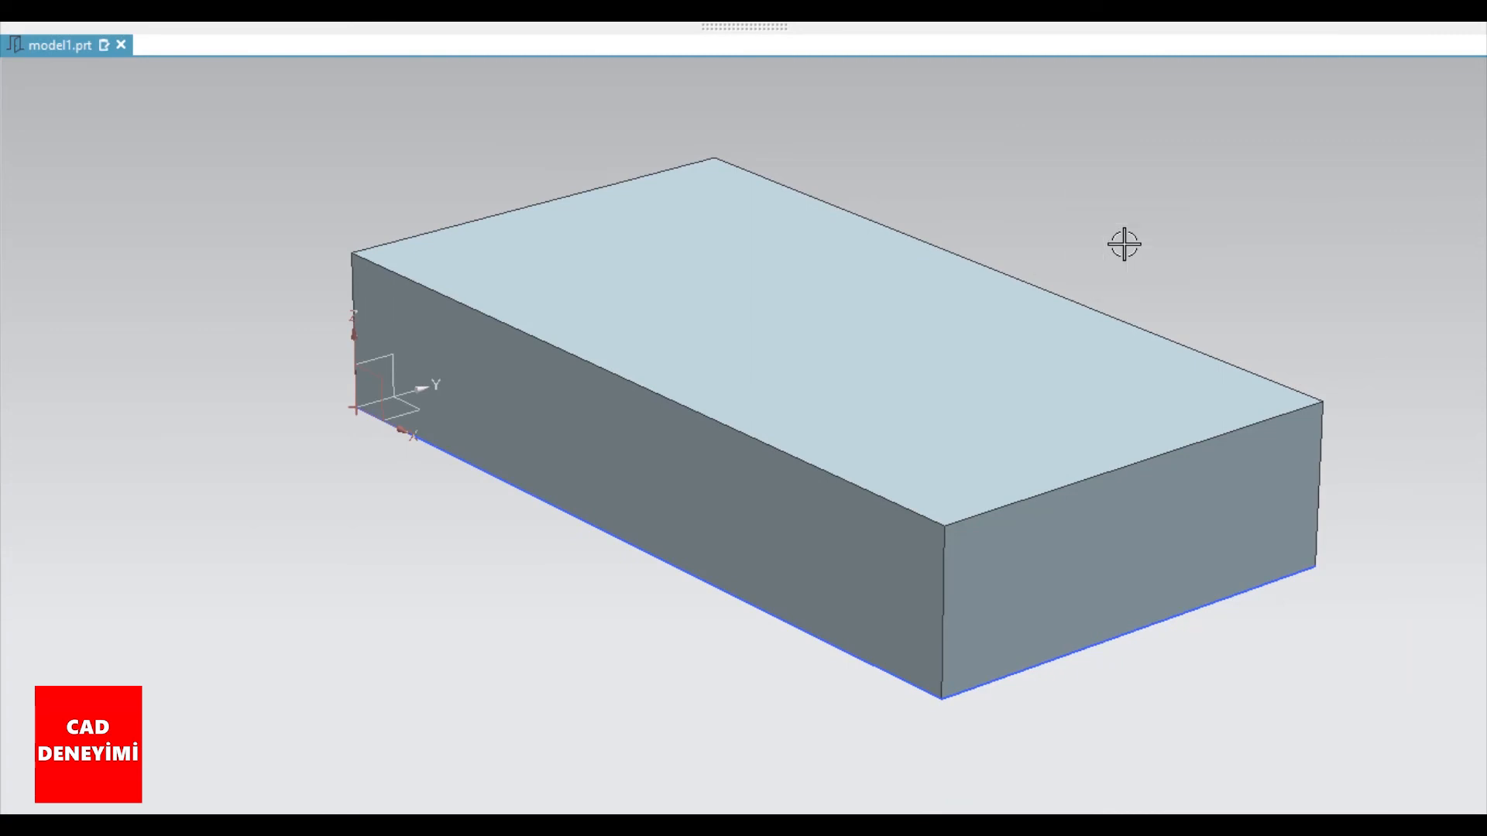
# - Fit the block to the full-screen view, and return to the normal window with the ribbon expanded
pyautogui.rightClick(1123, 244)
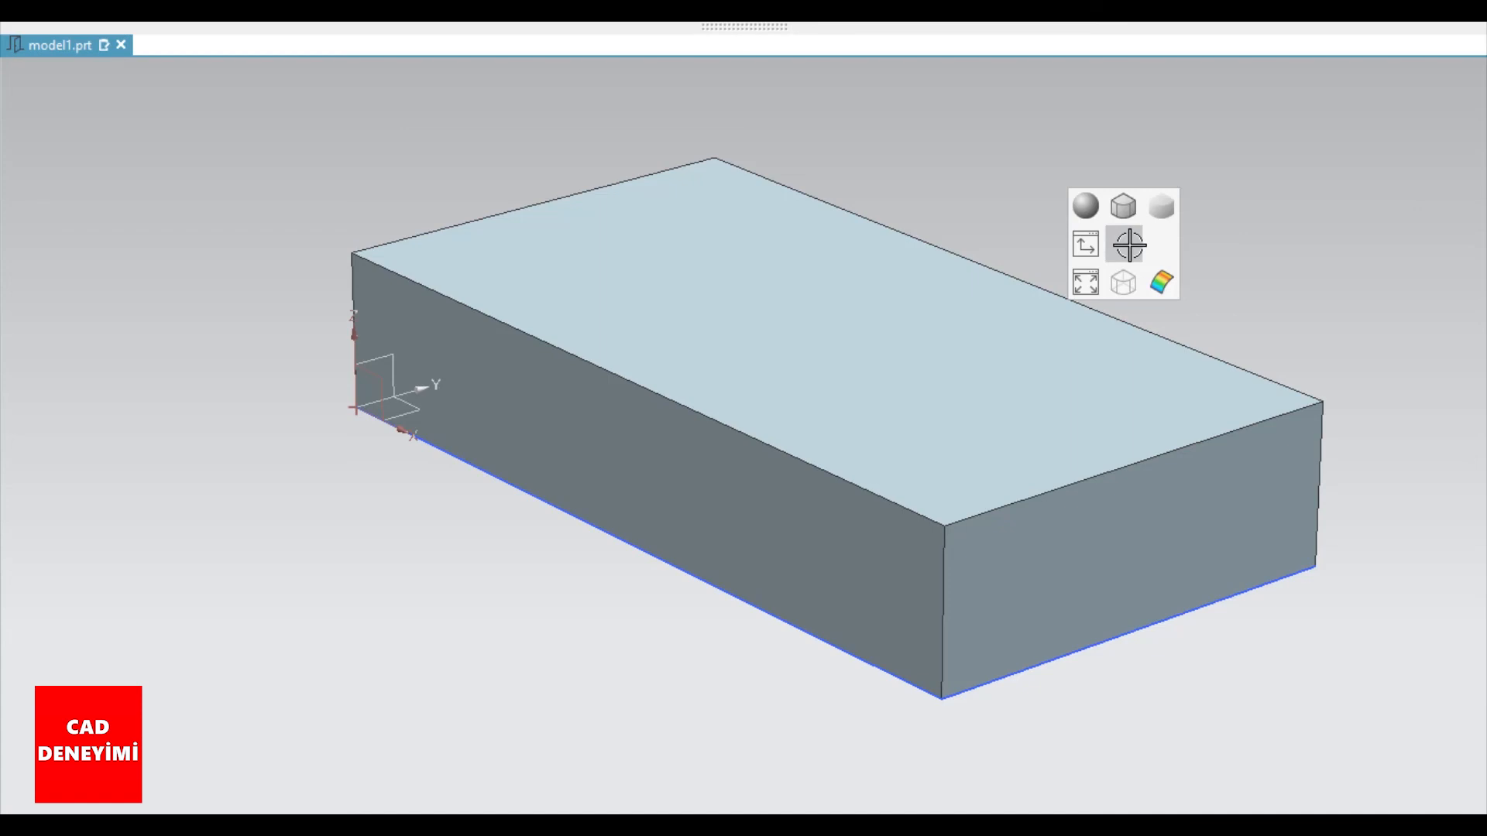
pyautogui.click(1086, 278)
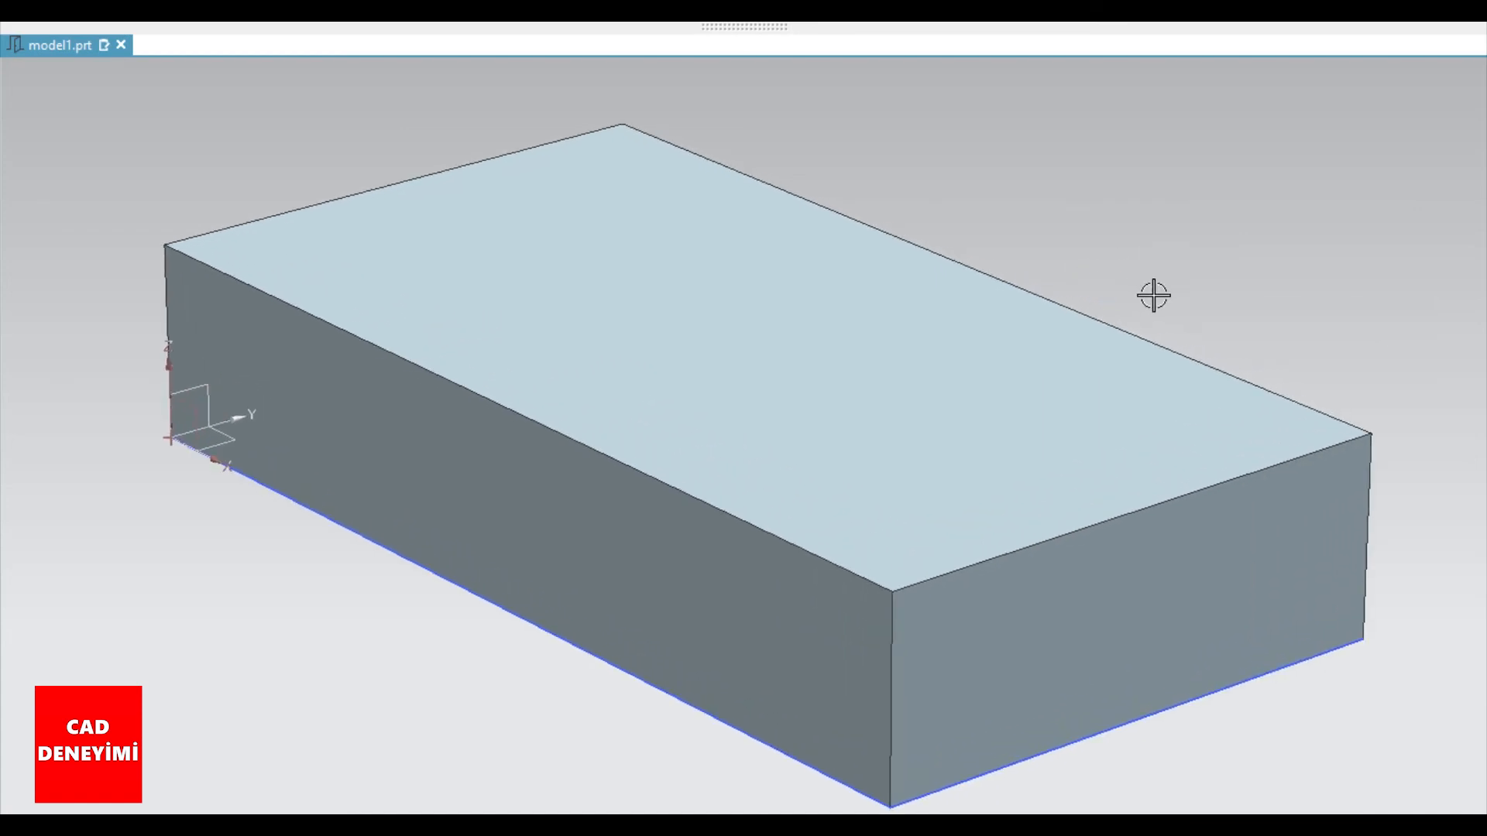
pyautogui.moveTo(1391, 25)
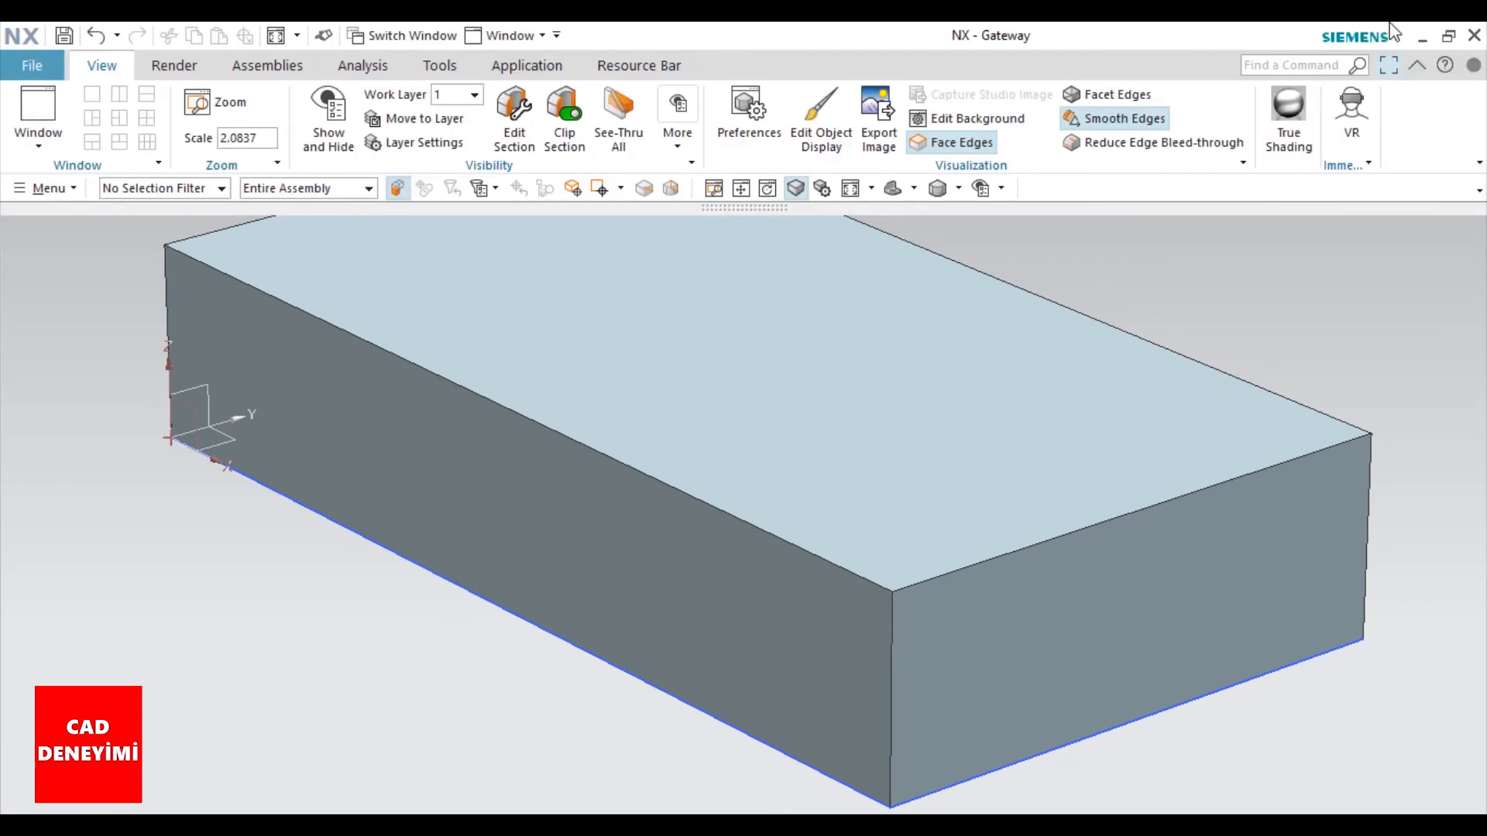
pyautogui.click(1390, 66)
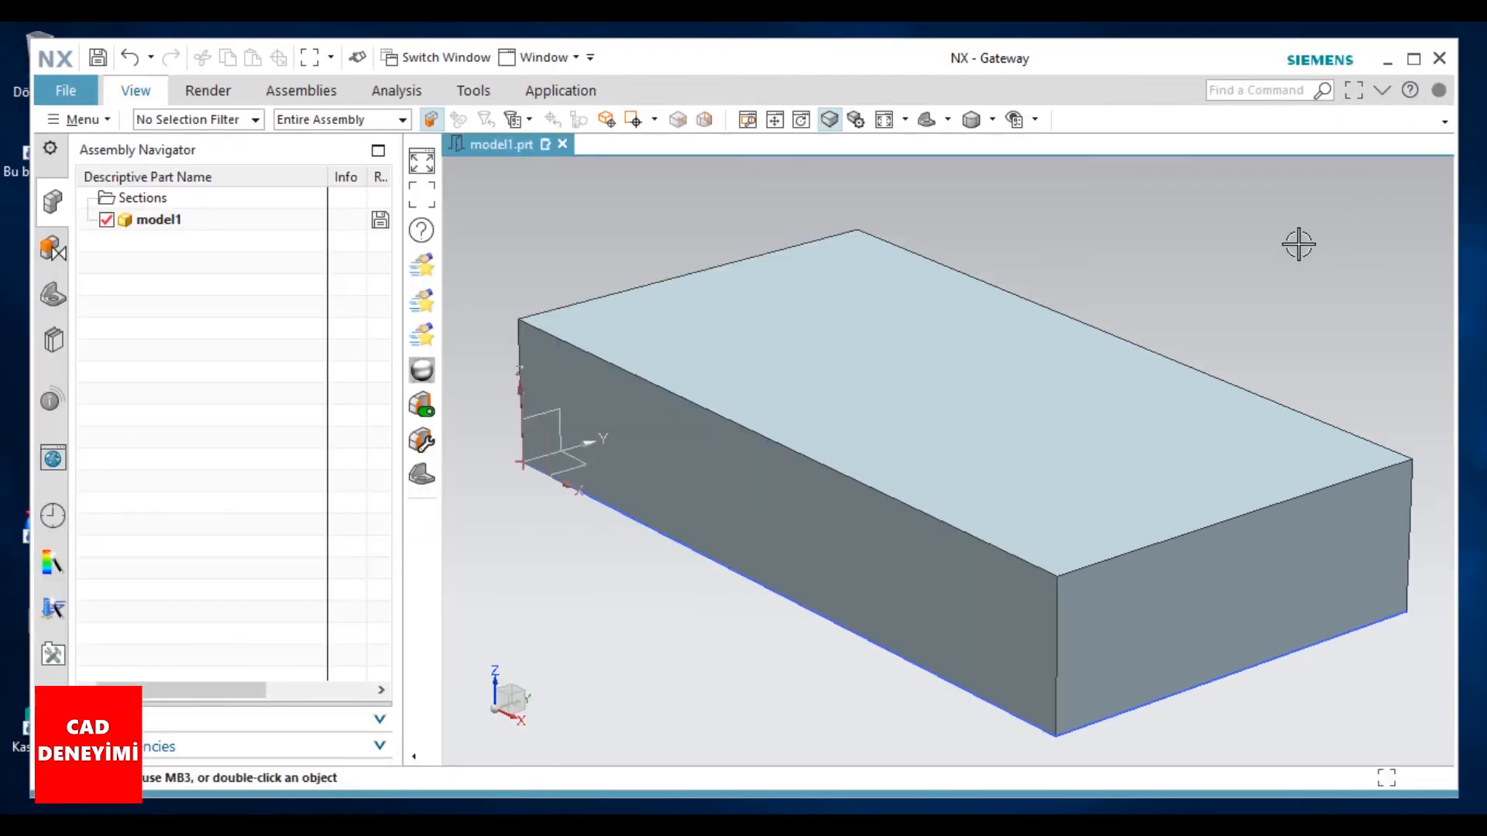
pyautogui.click(1381, 90)
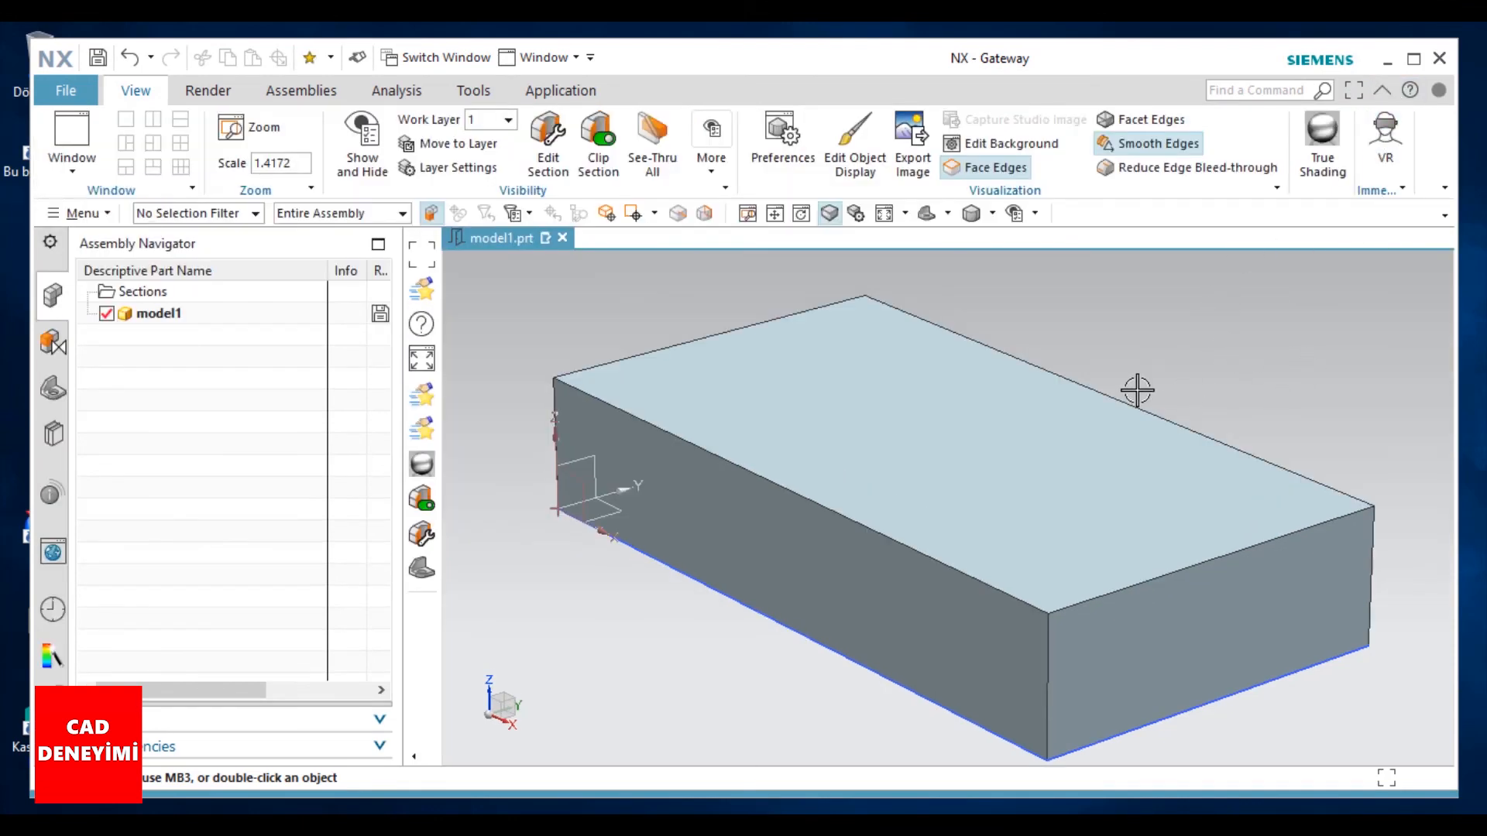
pyautogui.click(714, 175)
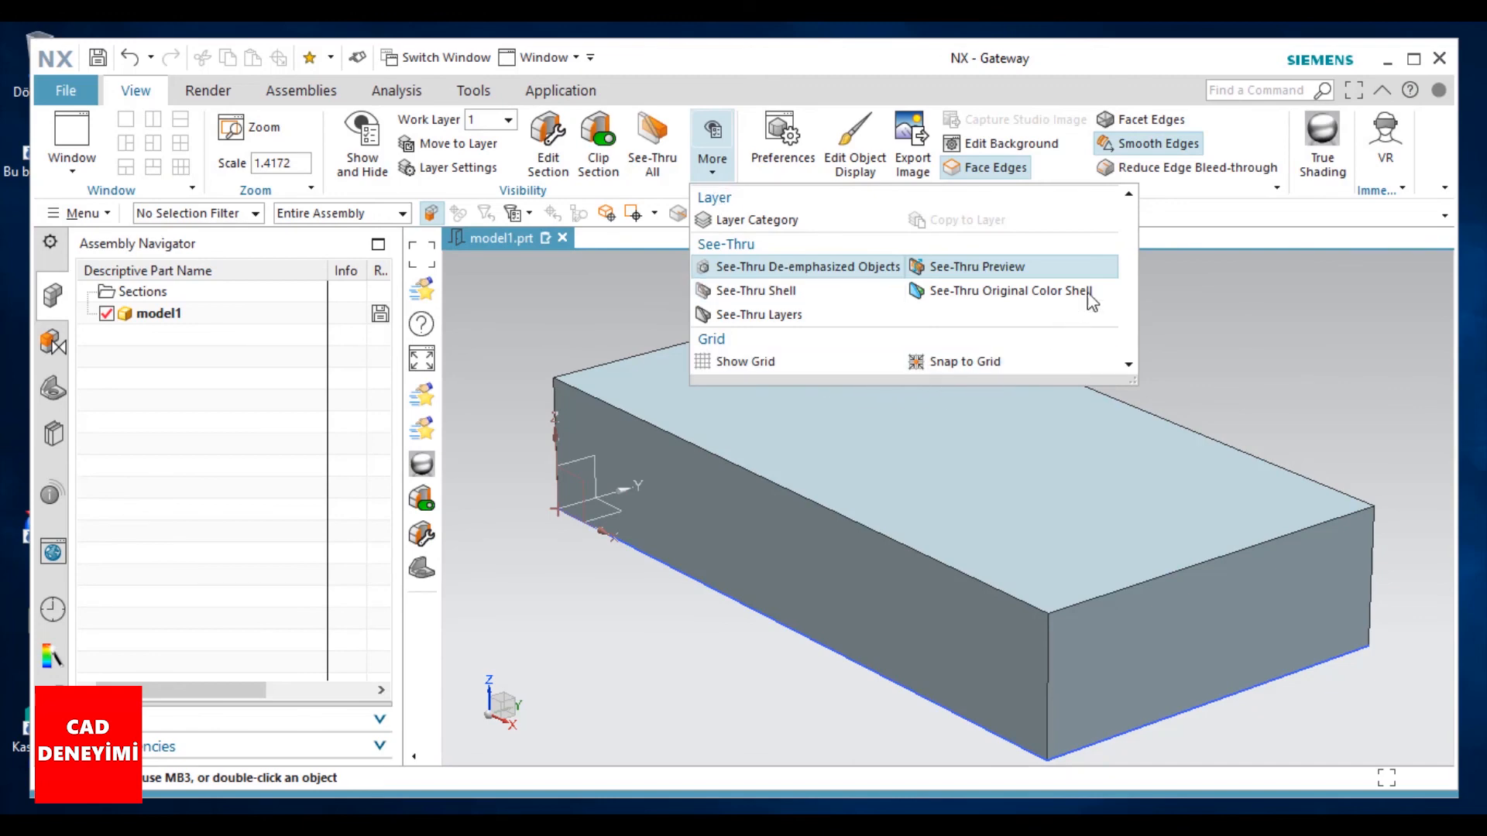
pyautogui.click(1334, 388)
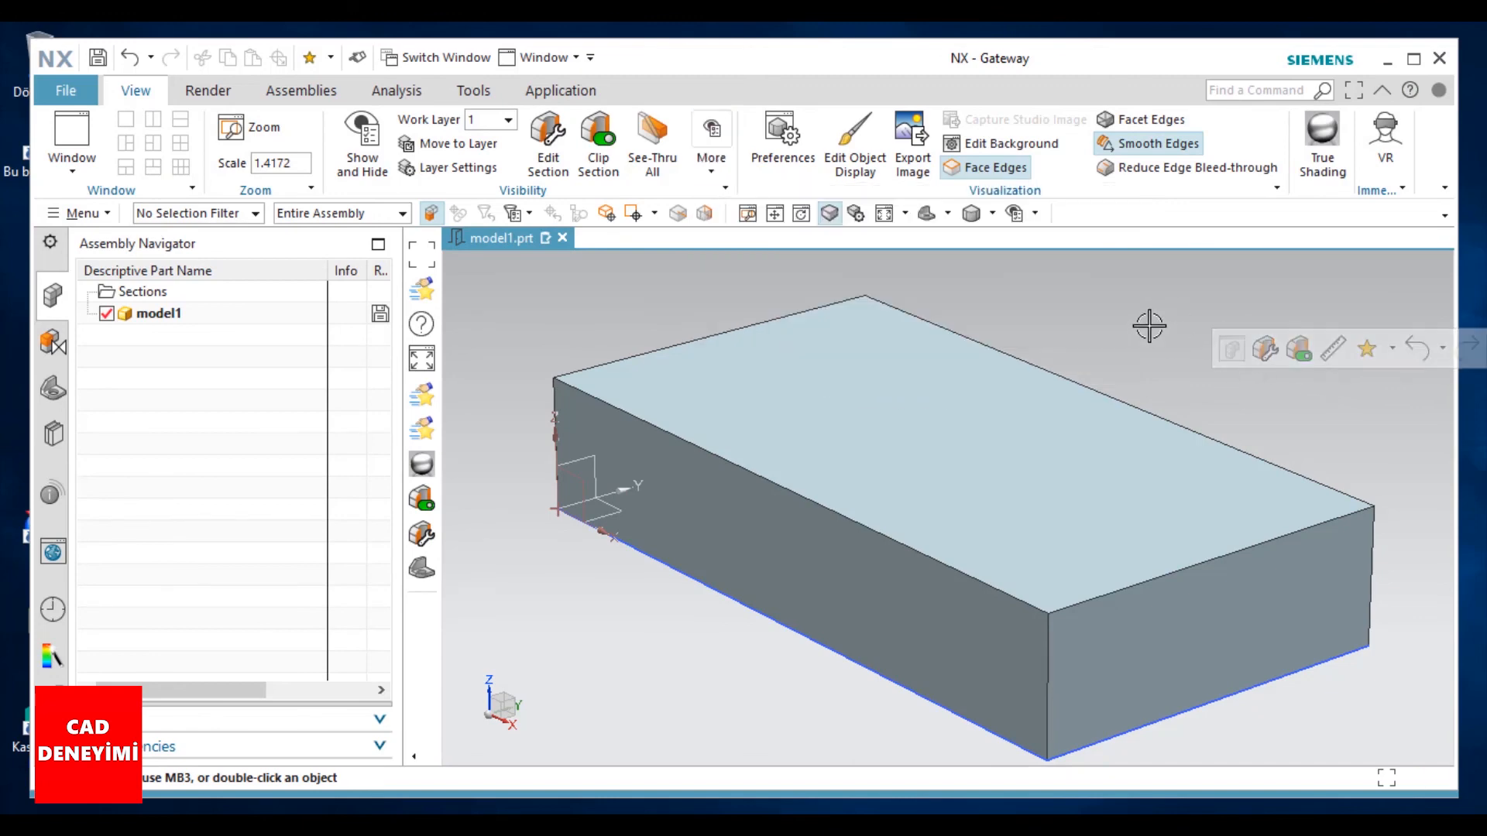